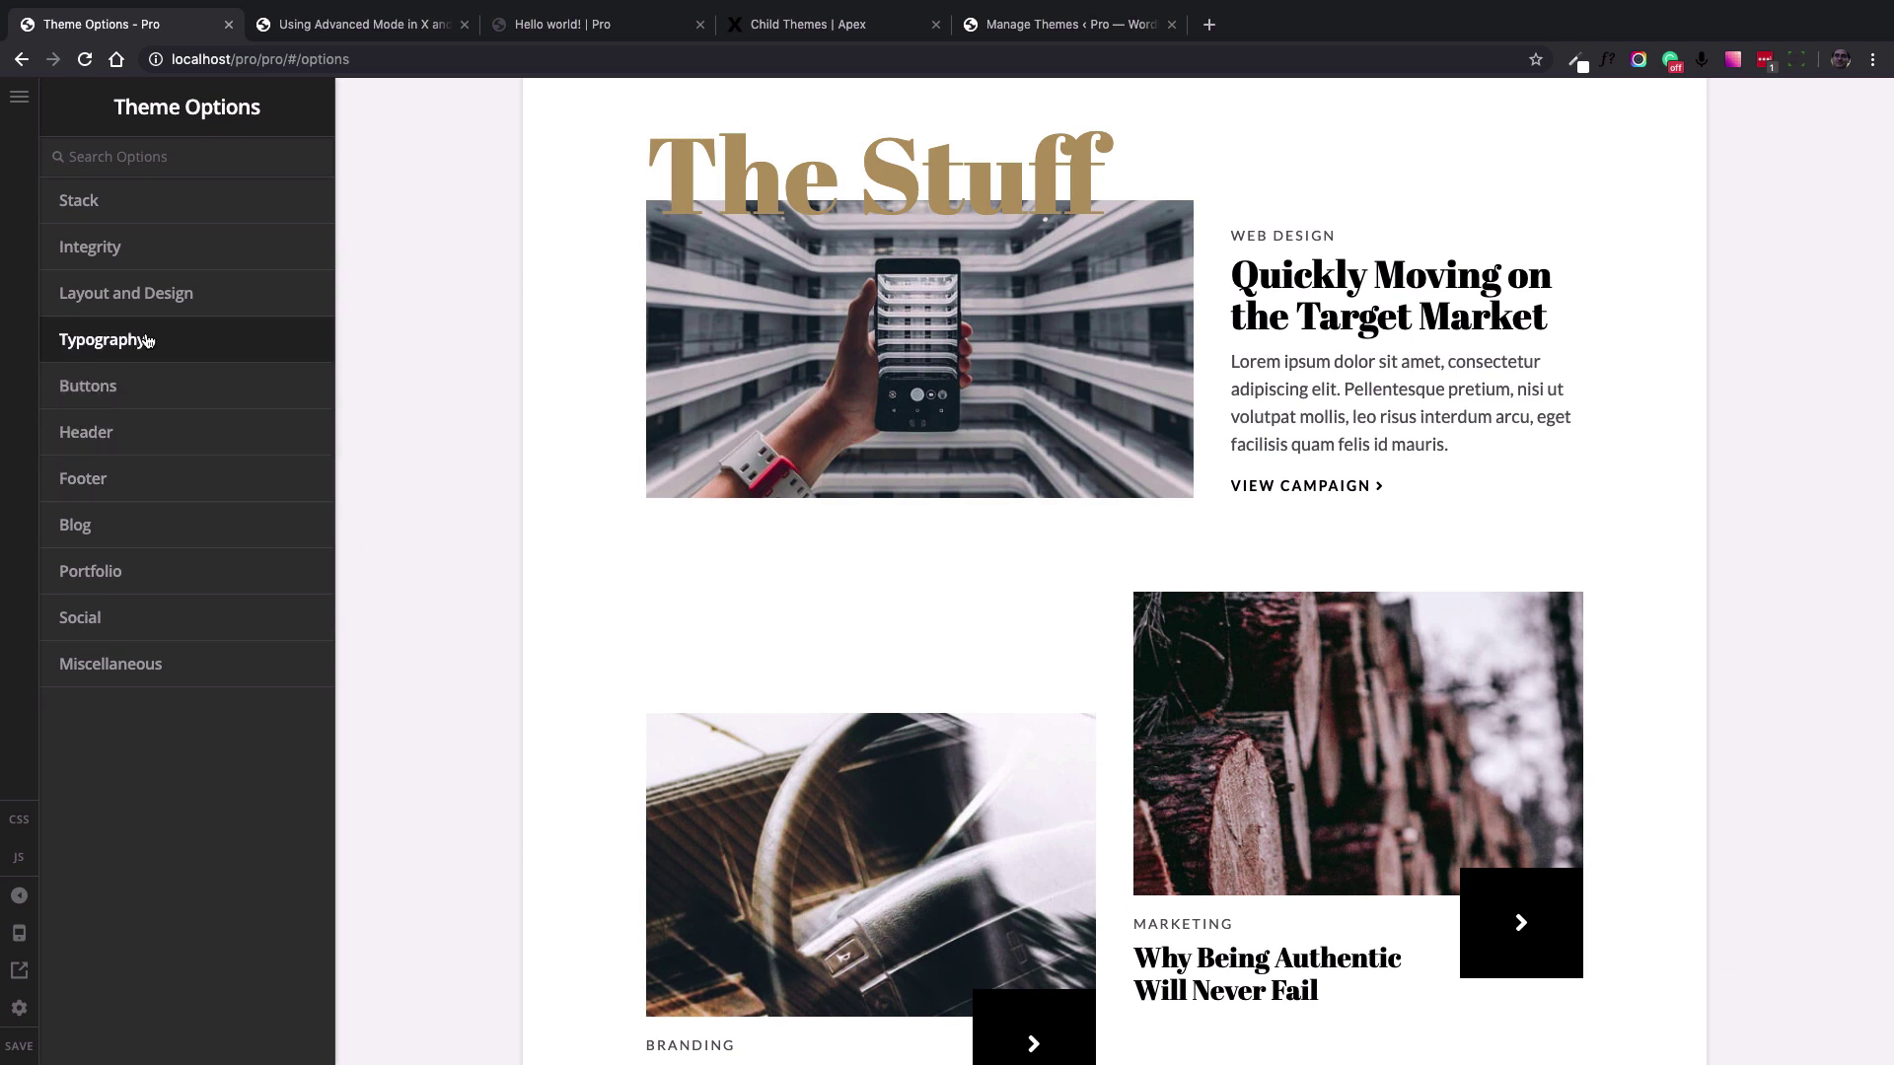
Add the global CSS rule body { background-color: #ddd; }, changing the pasted #ccc value, then open Global JS.
left_click(19, 101)
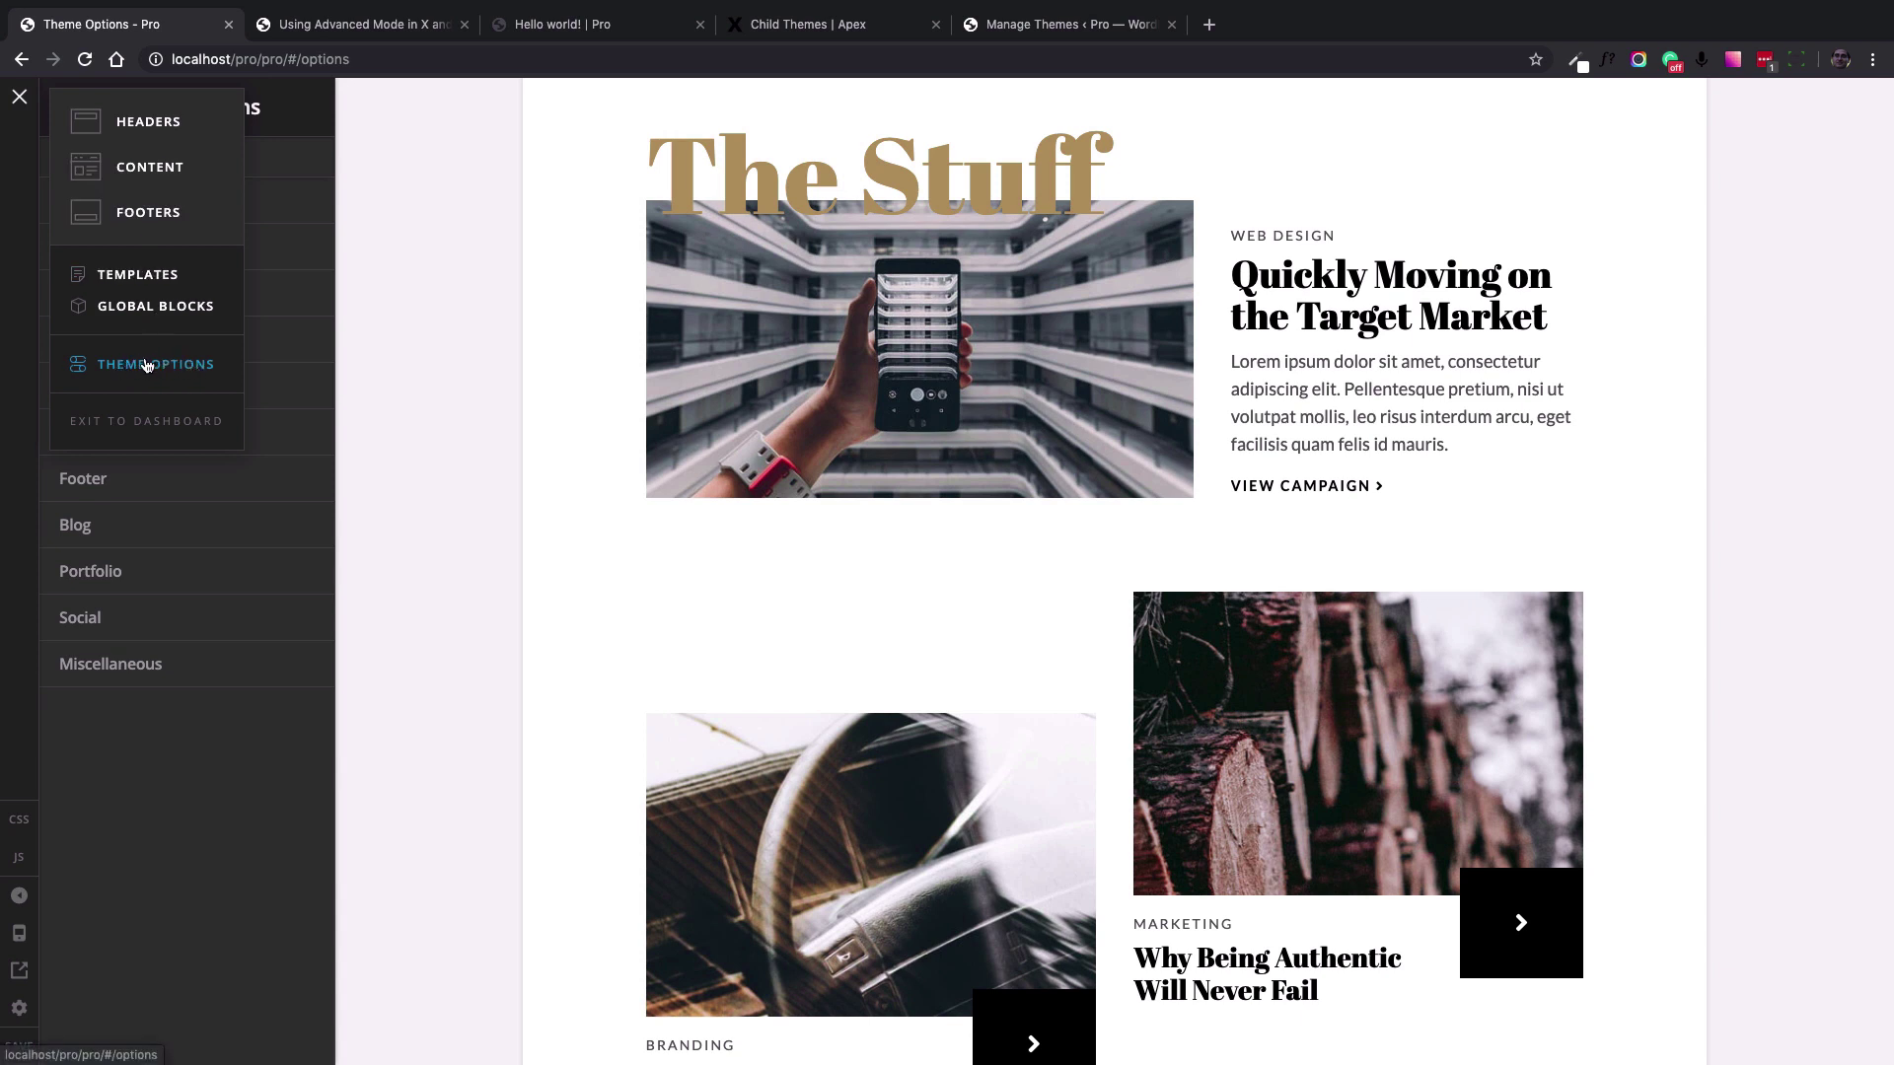
left_click(14, 97)
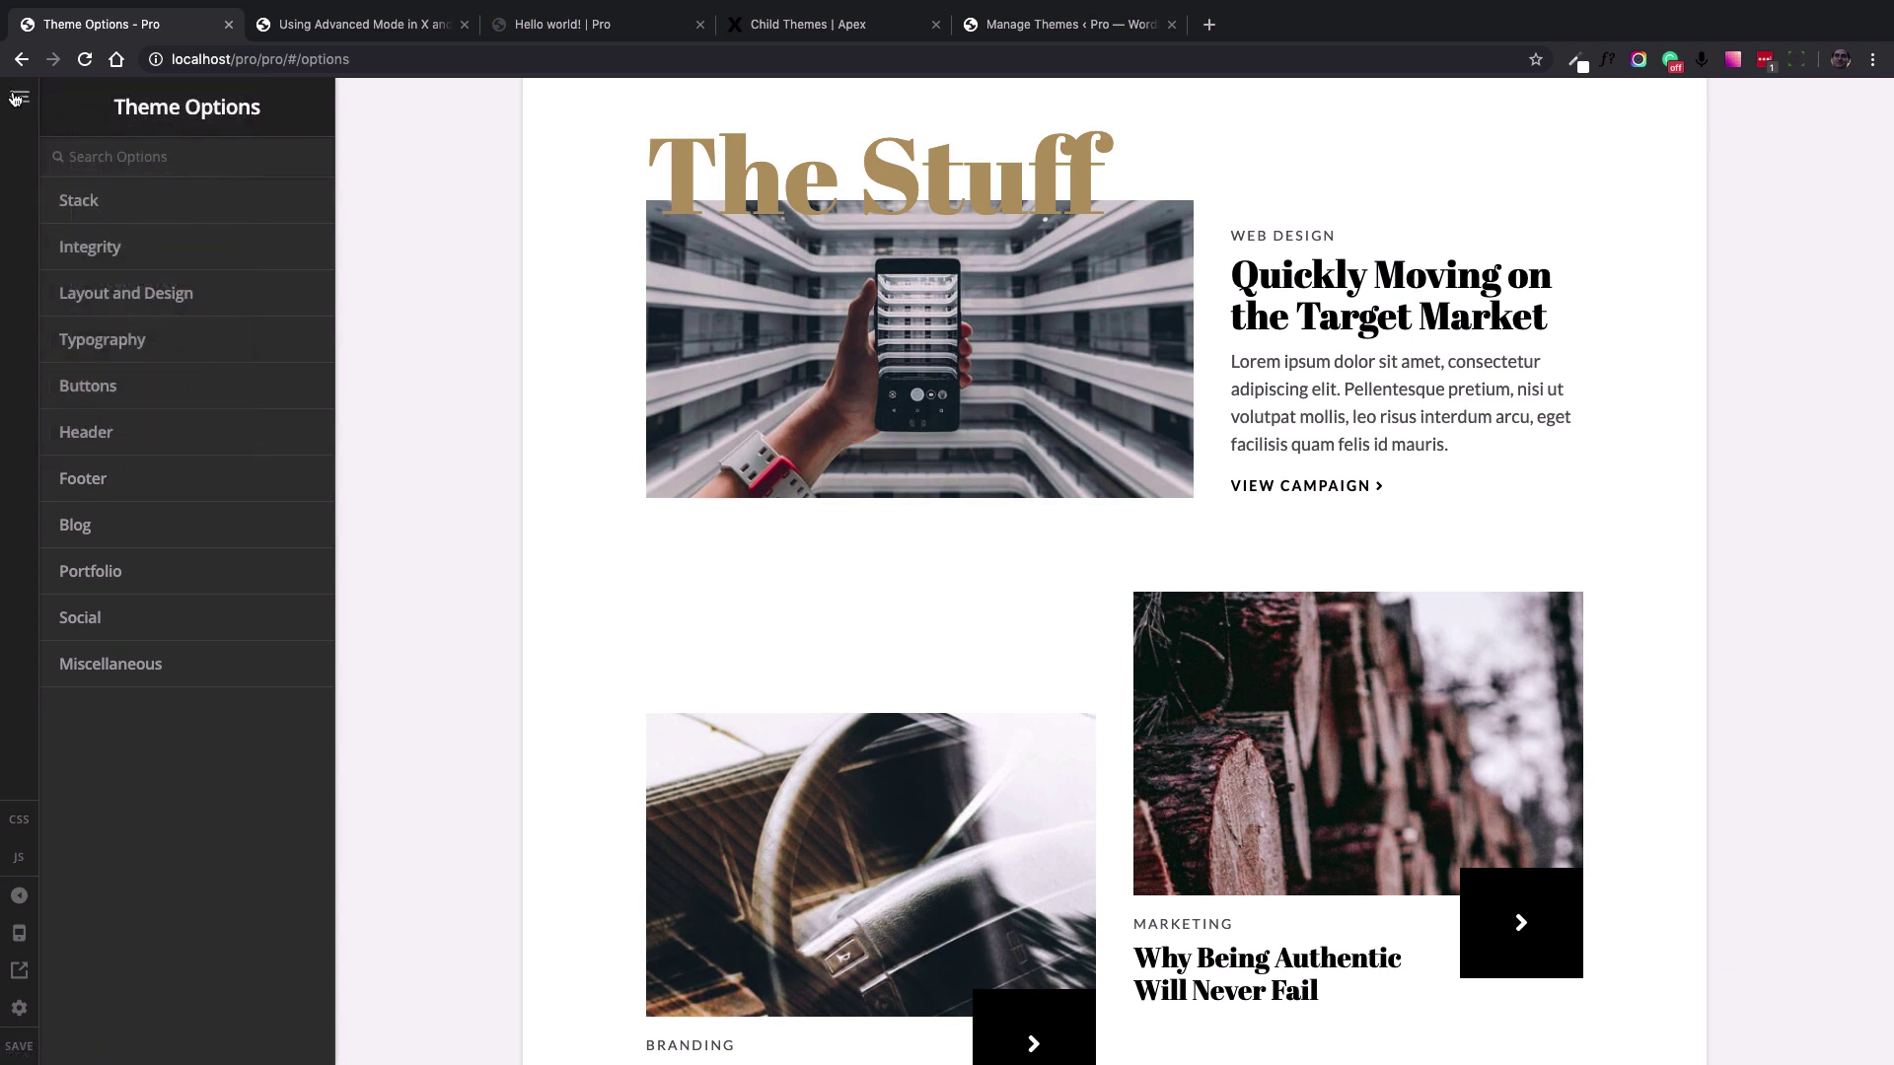
left_click(19, 827)
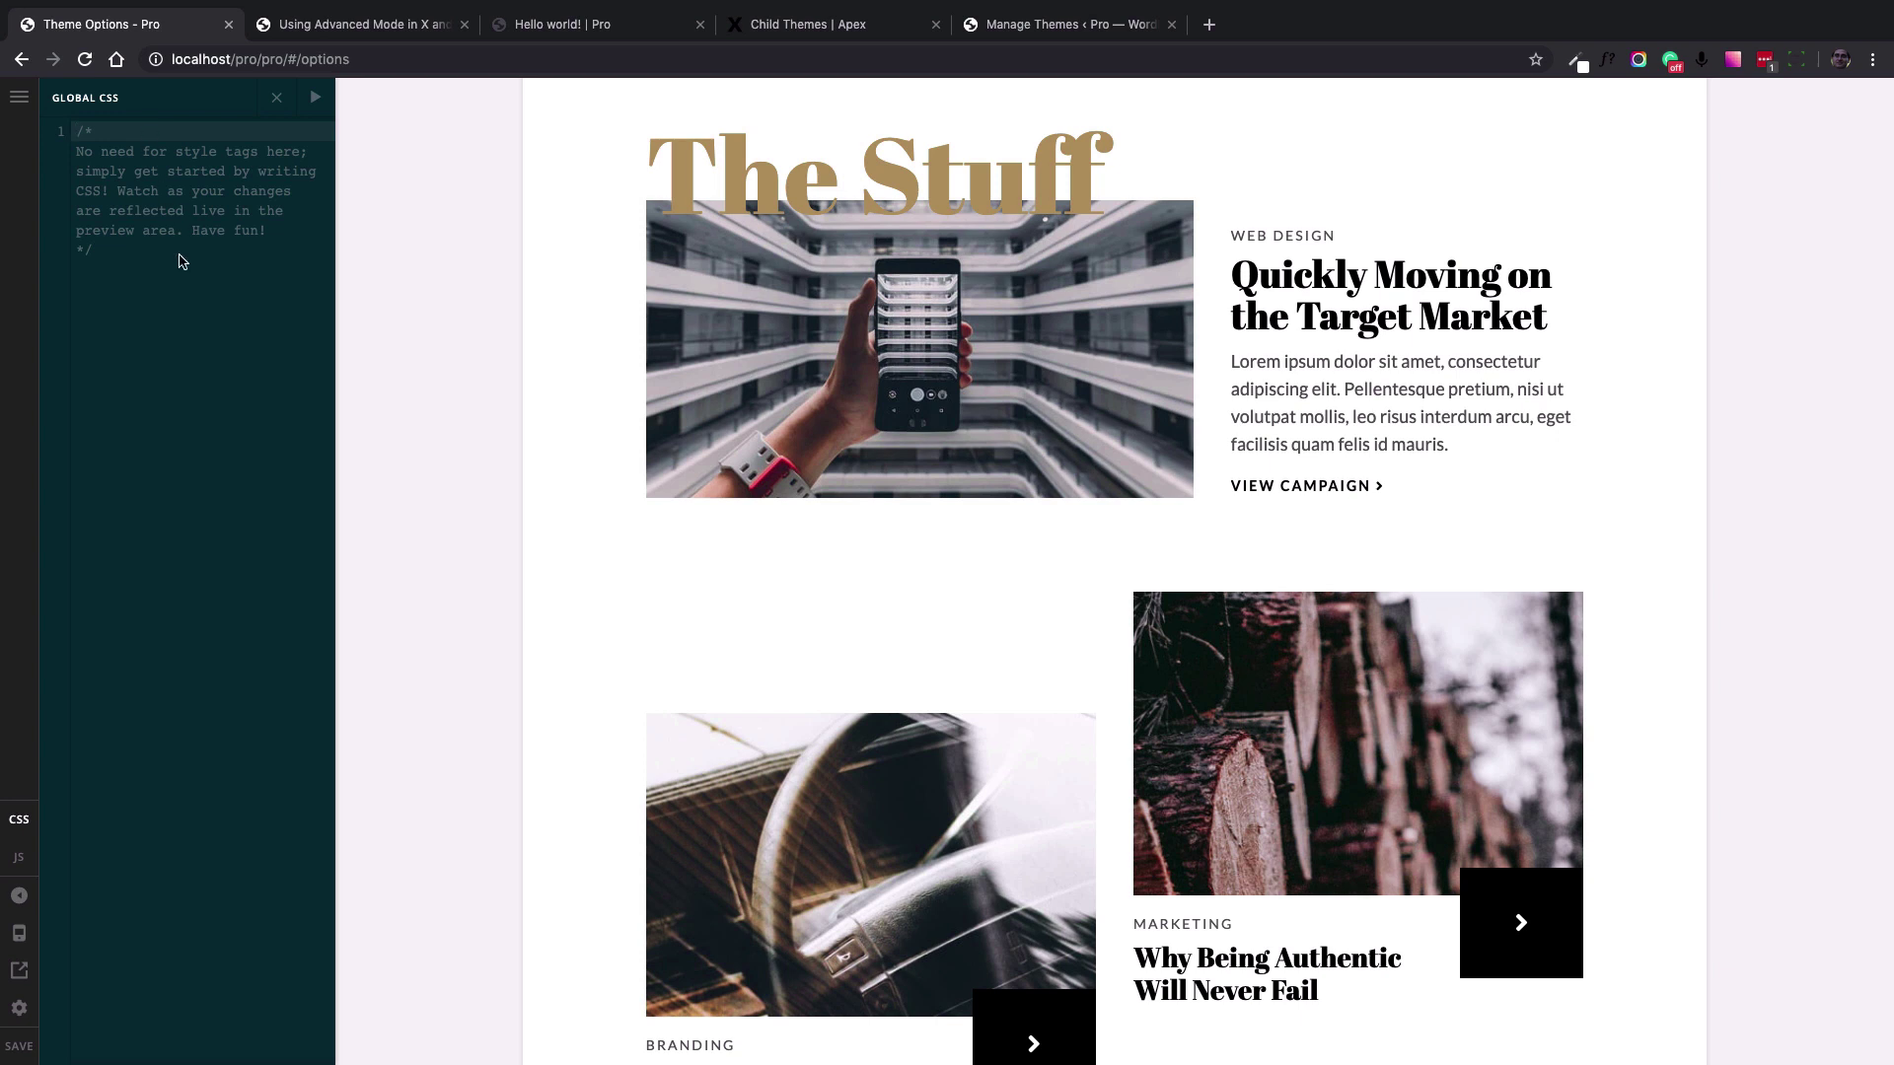
type("body {   background-color: #ccc; }")
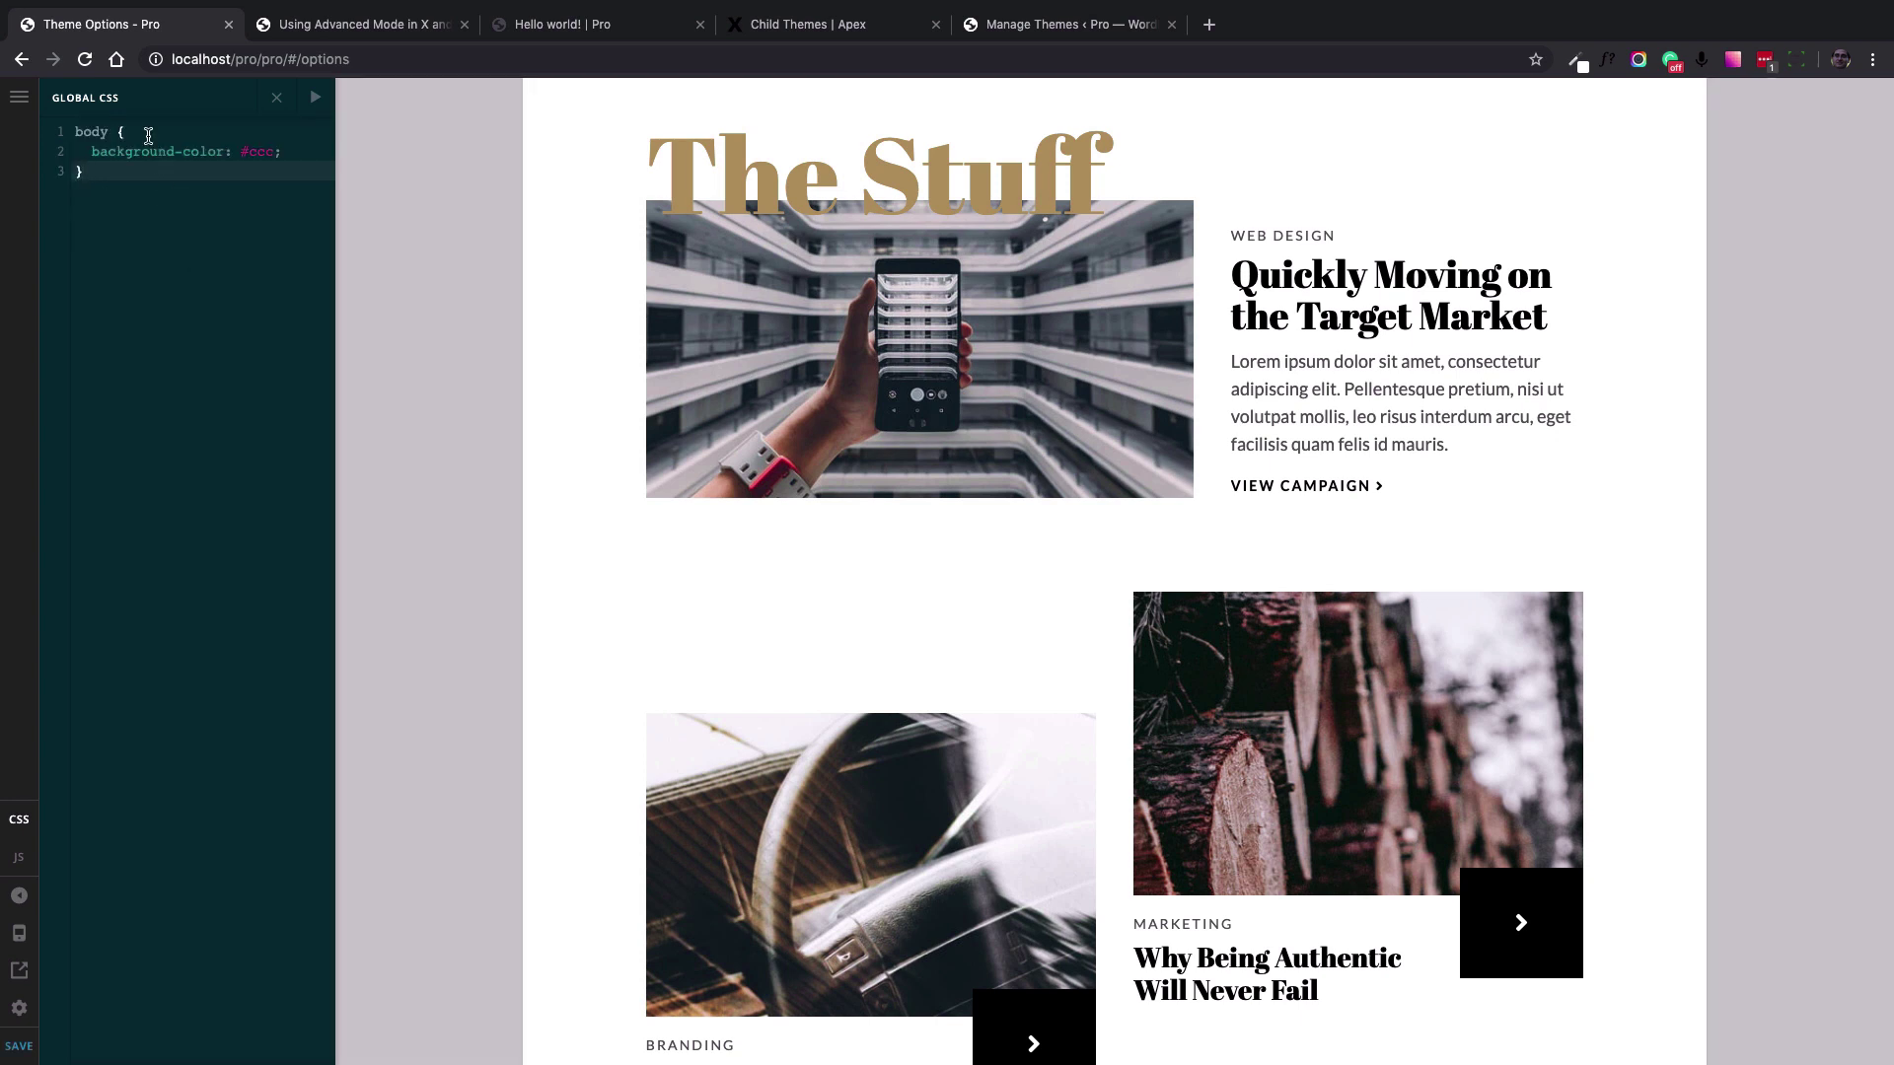
double_click(262, 152)
type("ddd")
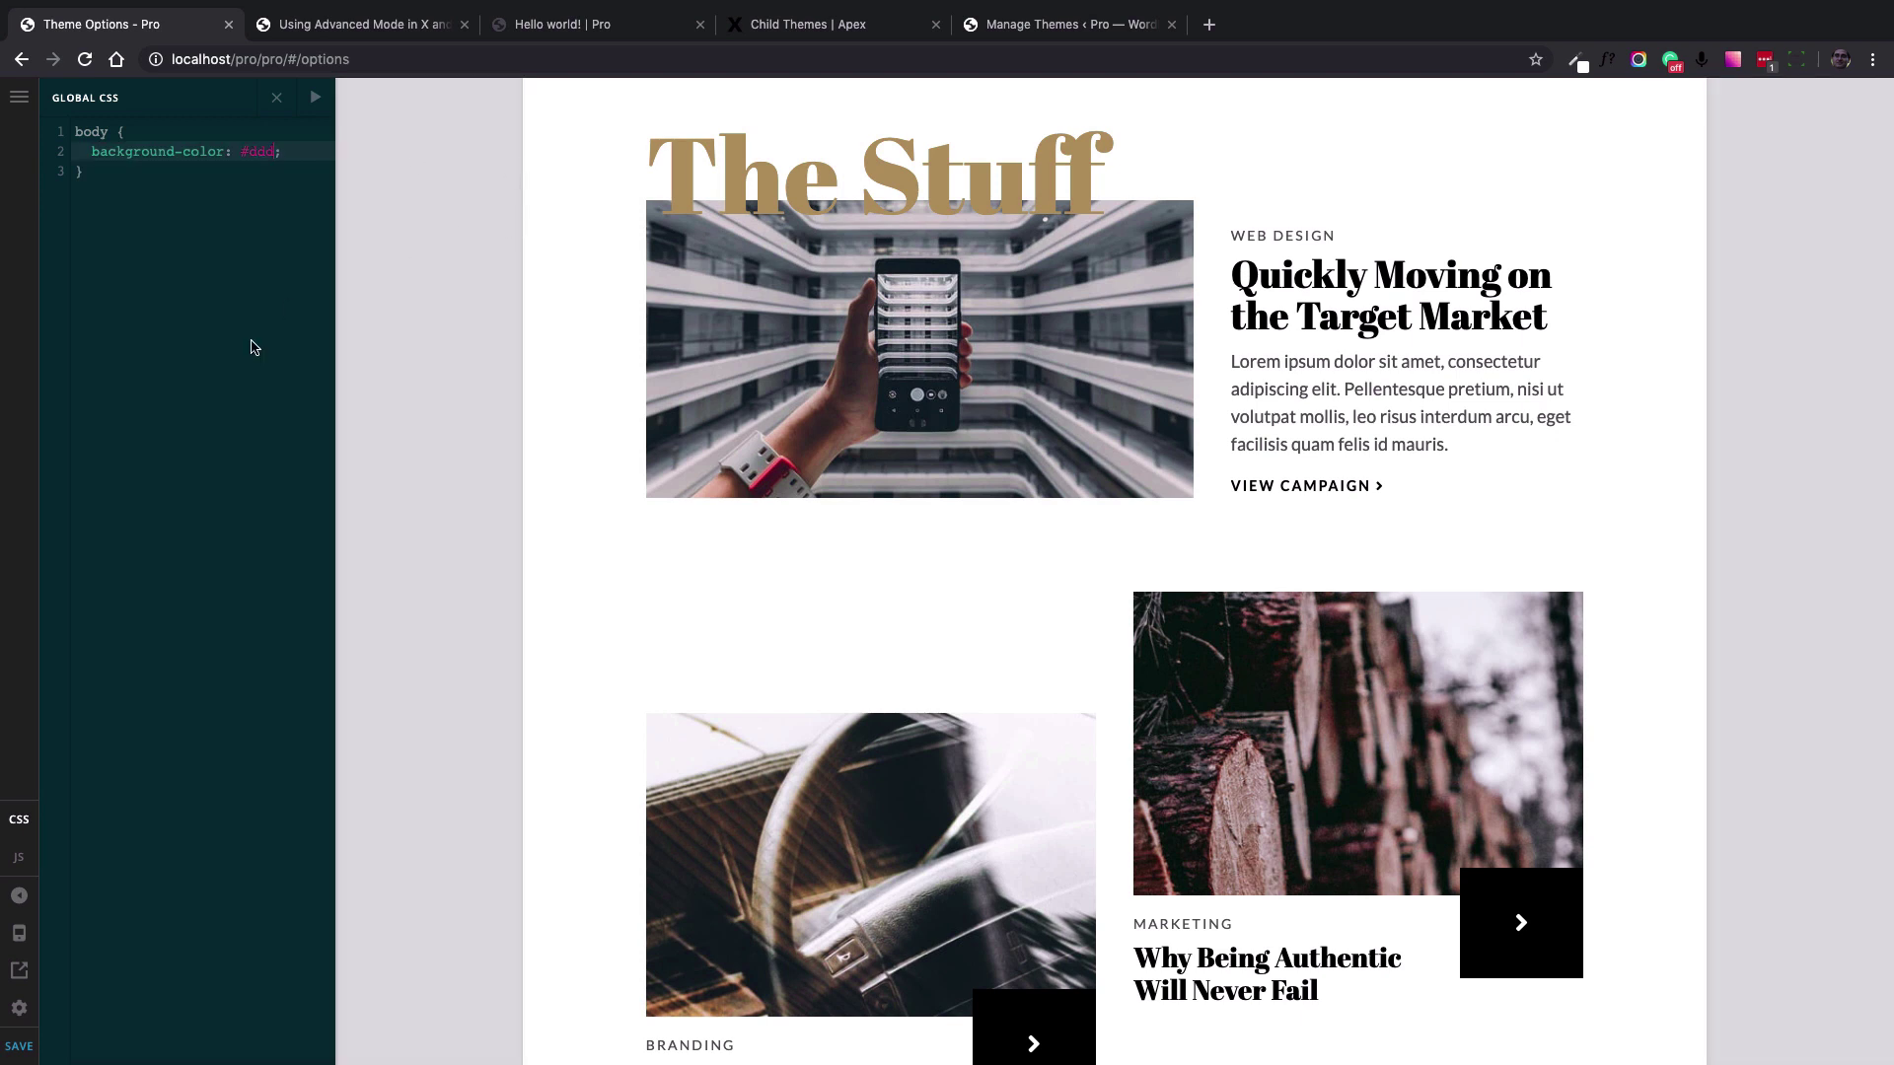
left_click(34, 854)
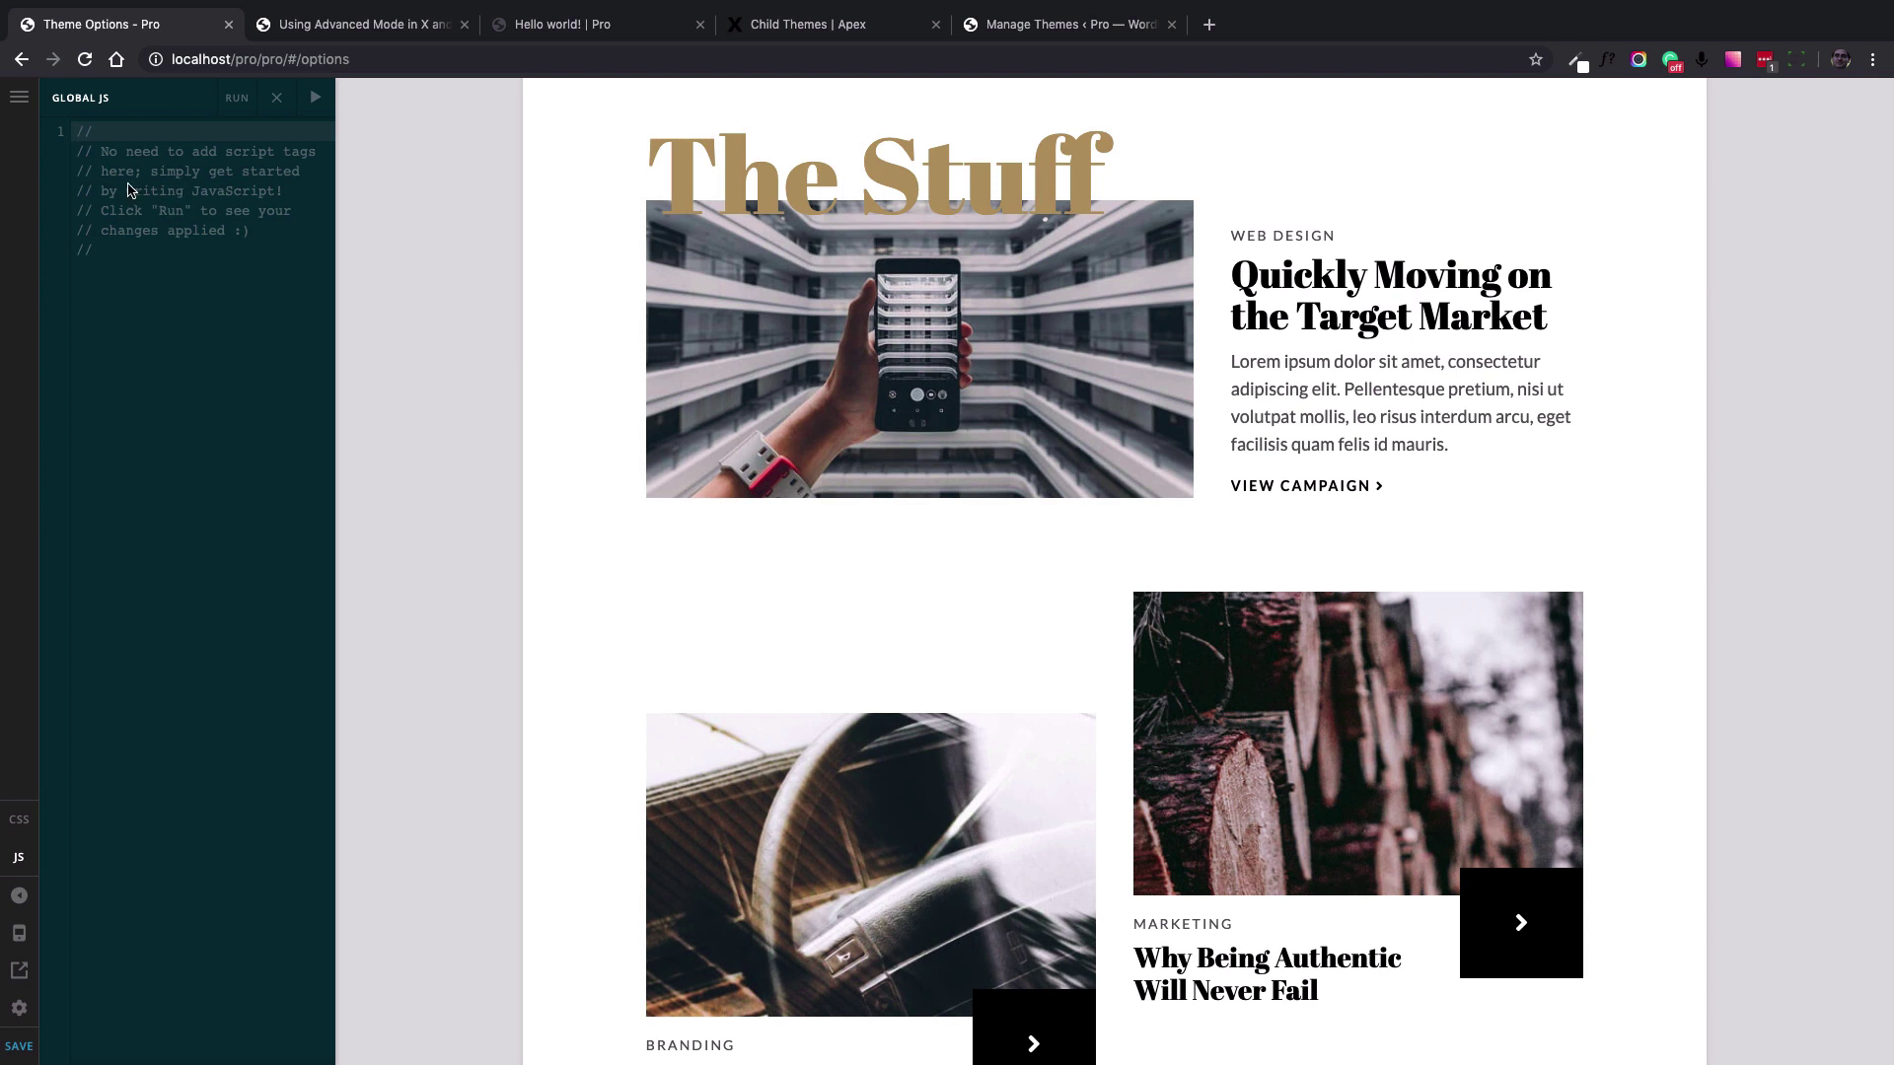
Replace the Global JS placeholder comments with the single line alert('Hello');.
key("super+a")
type("alert('Hello');")
double_click(162, 133)
left_click(227, 151)
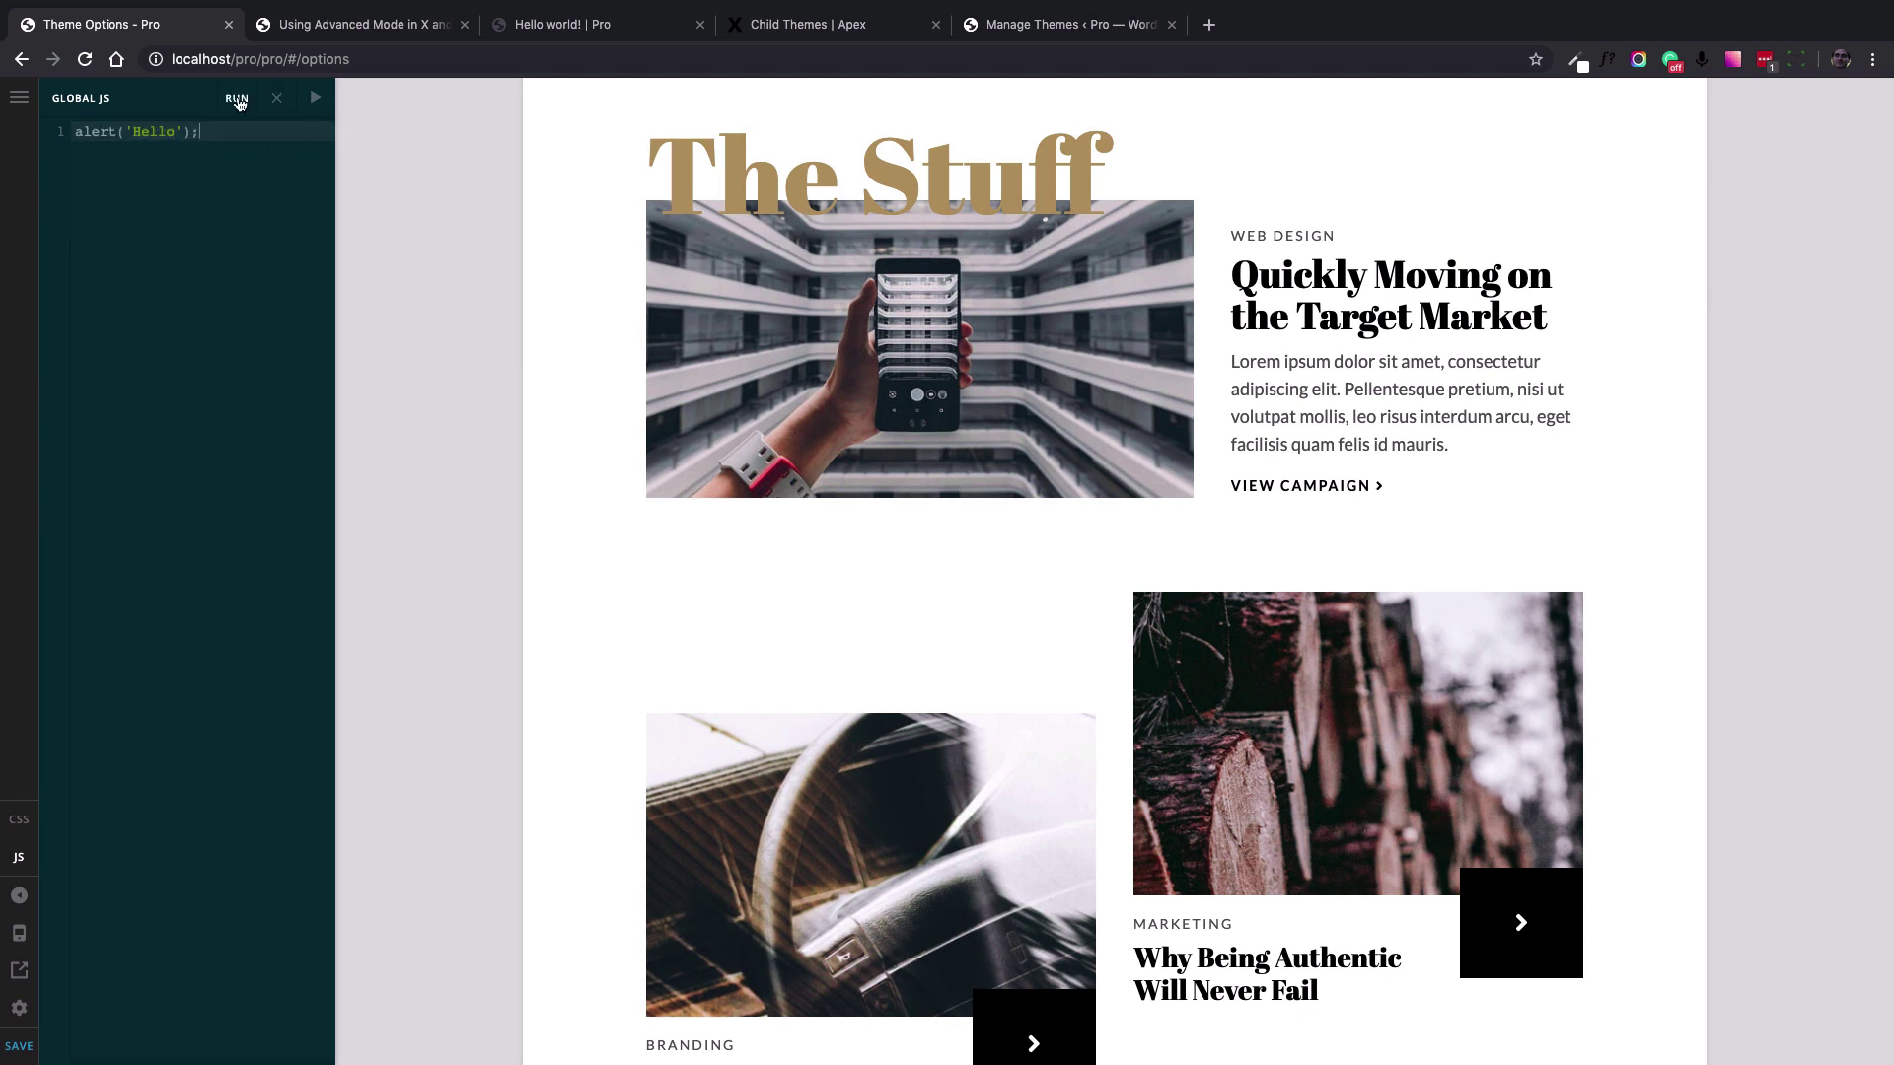
Run the script, dismiss the Hello alert, and save the options.
left_click(239, 103)
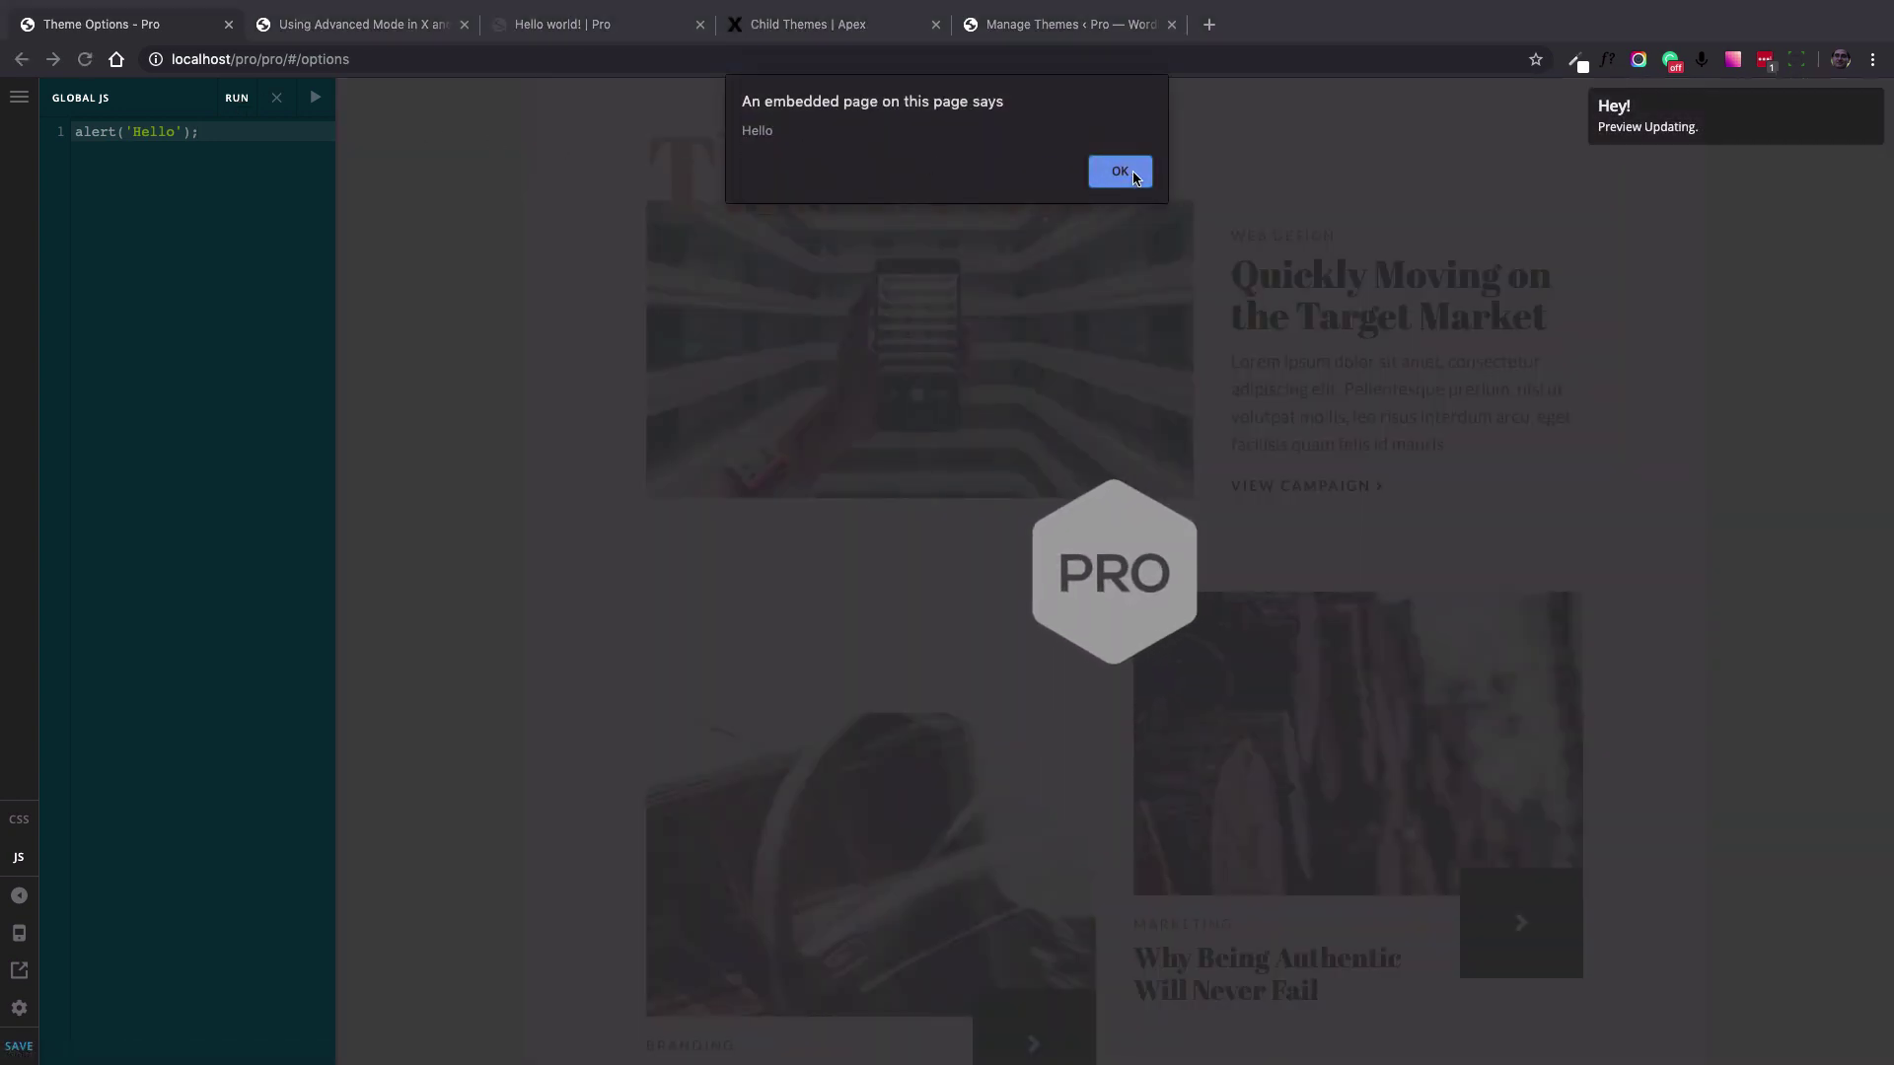
left_click(1121, 173)
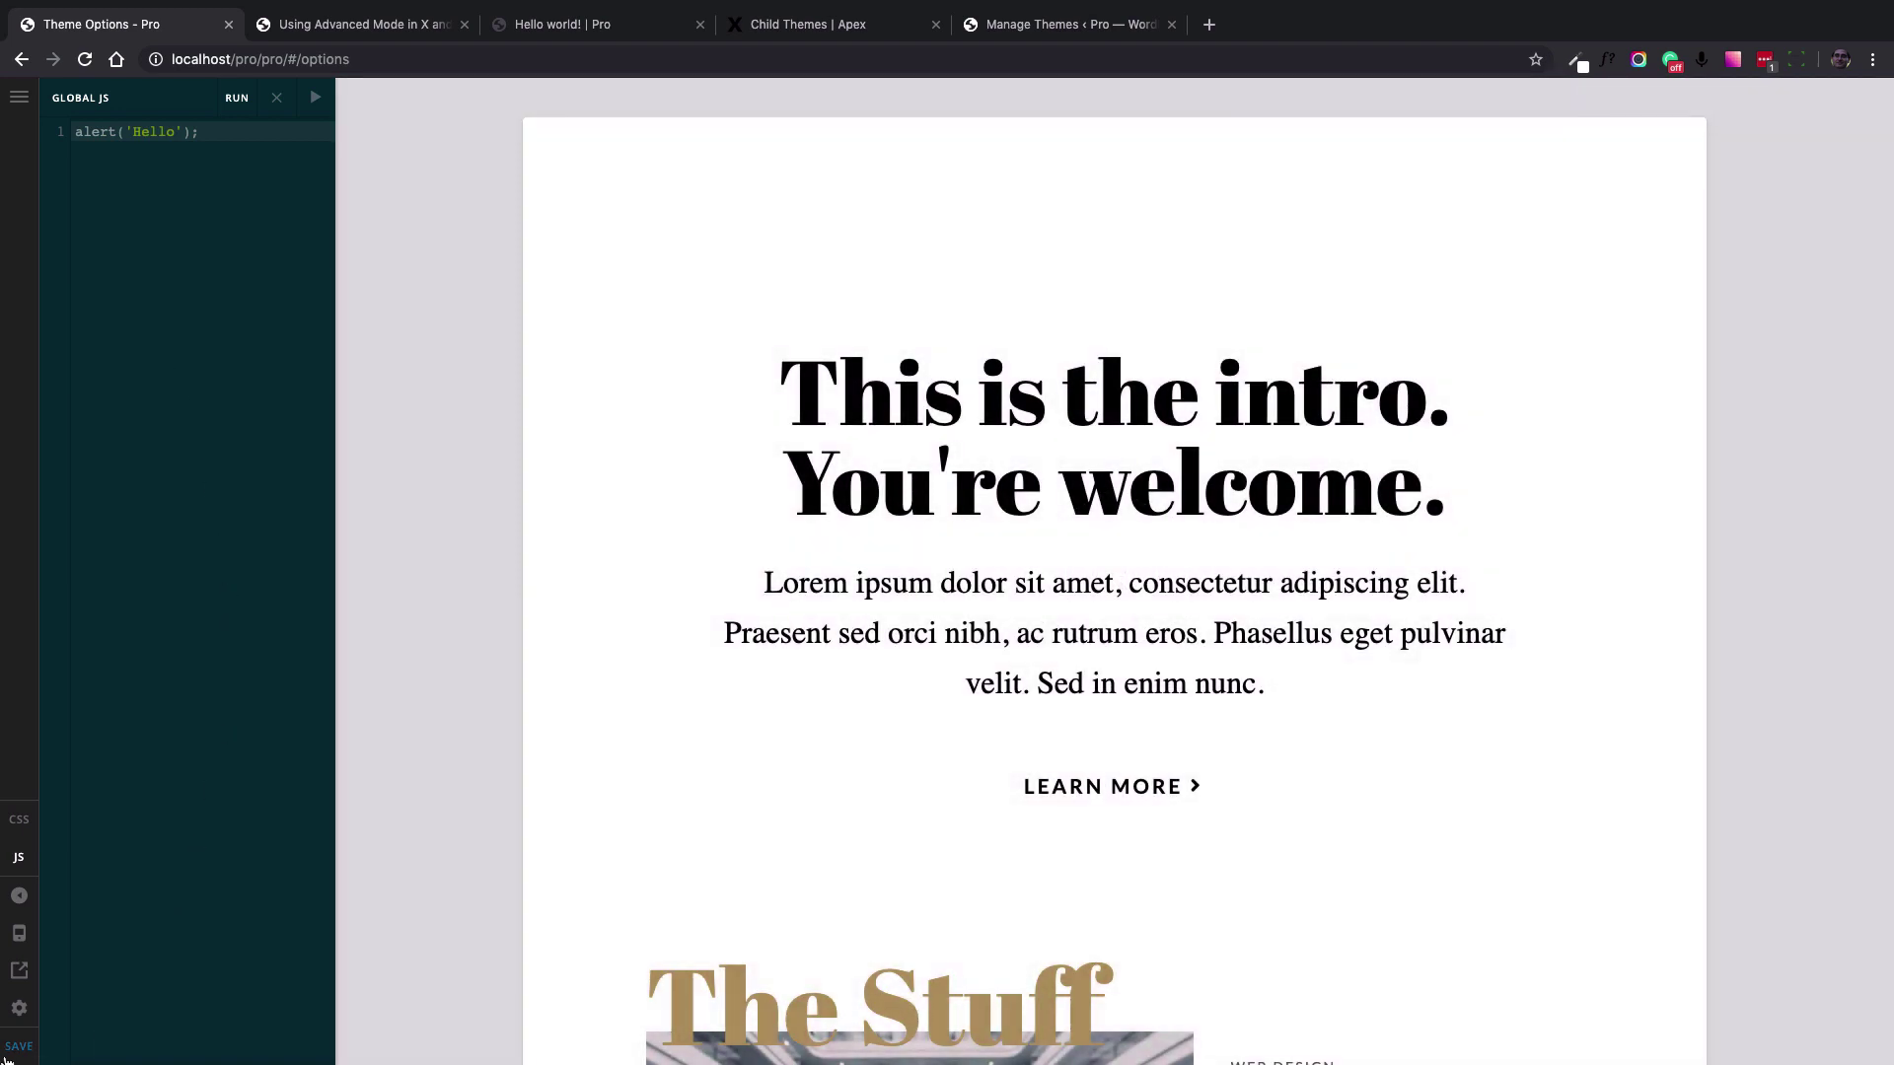
left_click(9, 1052)
On the Content Builder page, show Content CSS with .entry-wrap min-height 80vh and .entry-header display none.
left_click(366, 26)
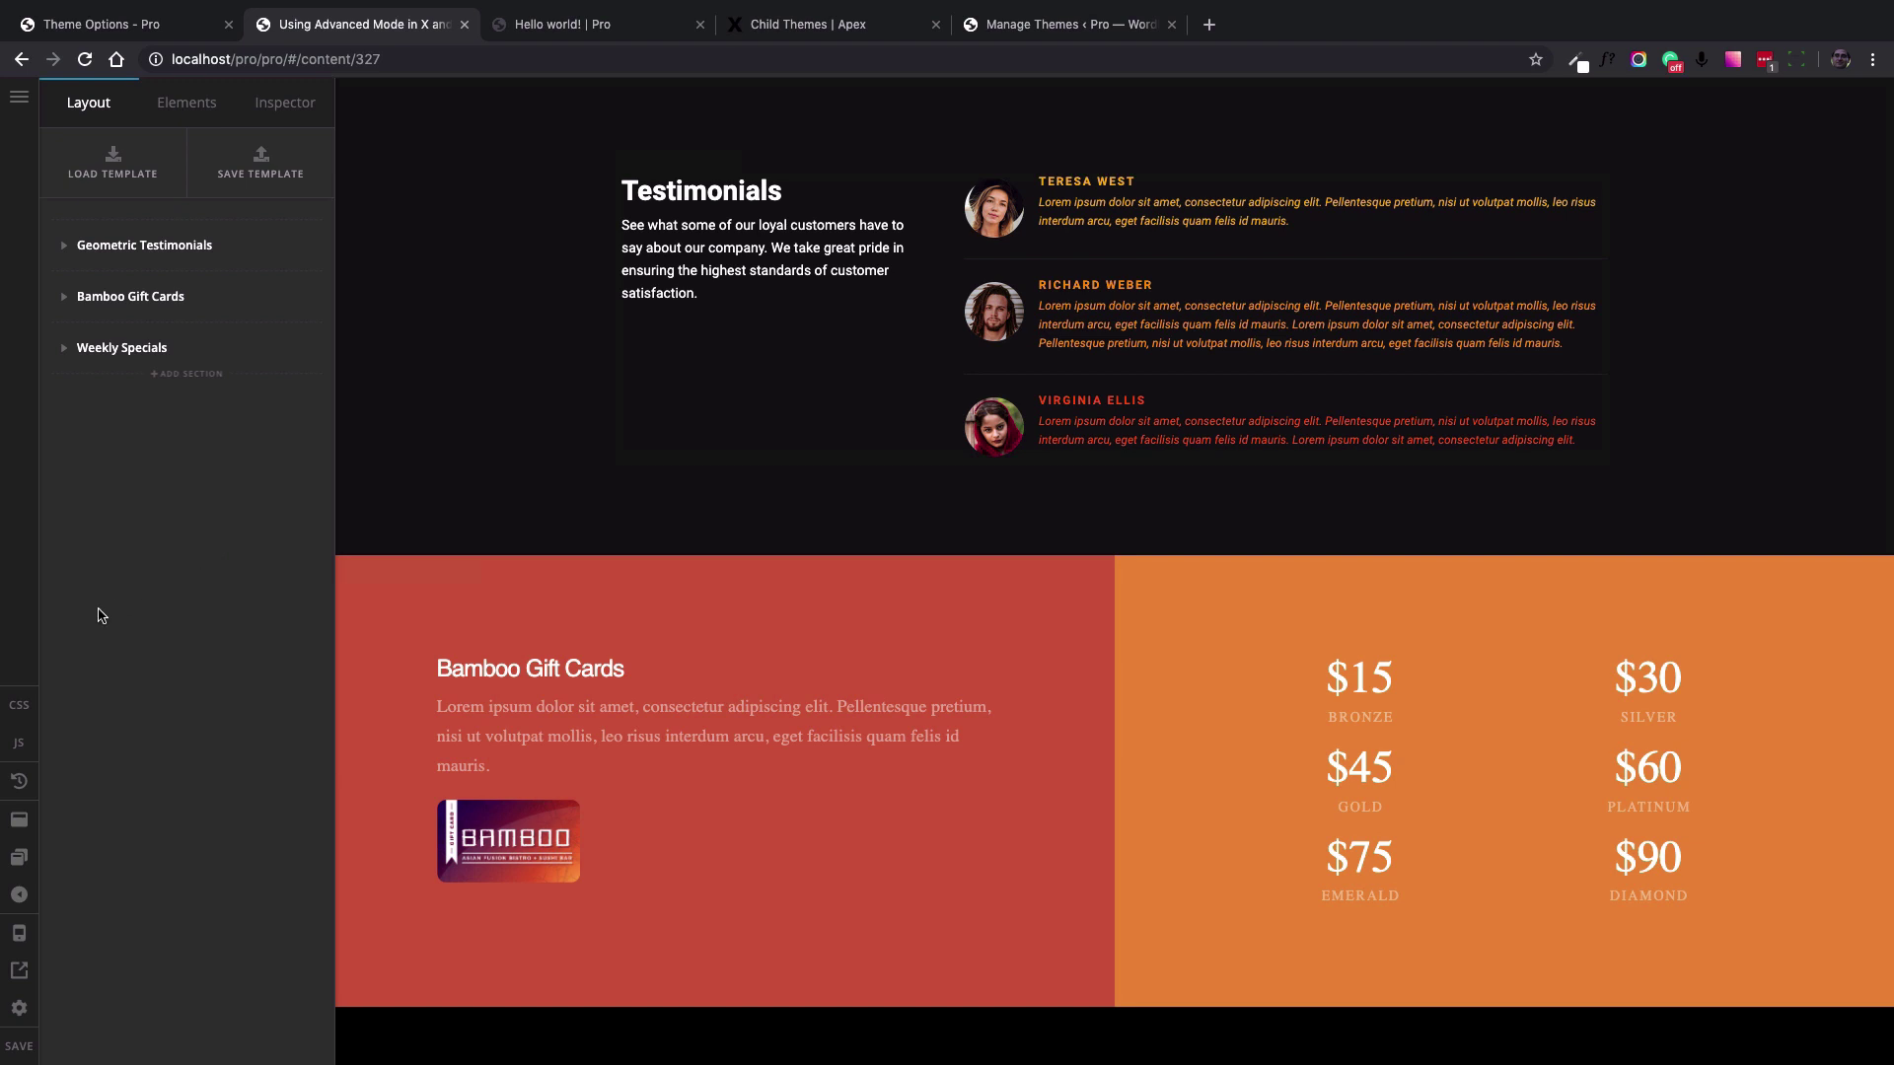
left_click(29, 711)
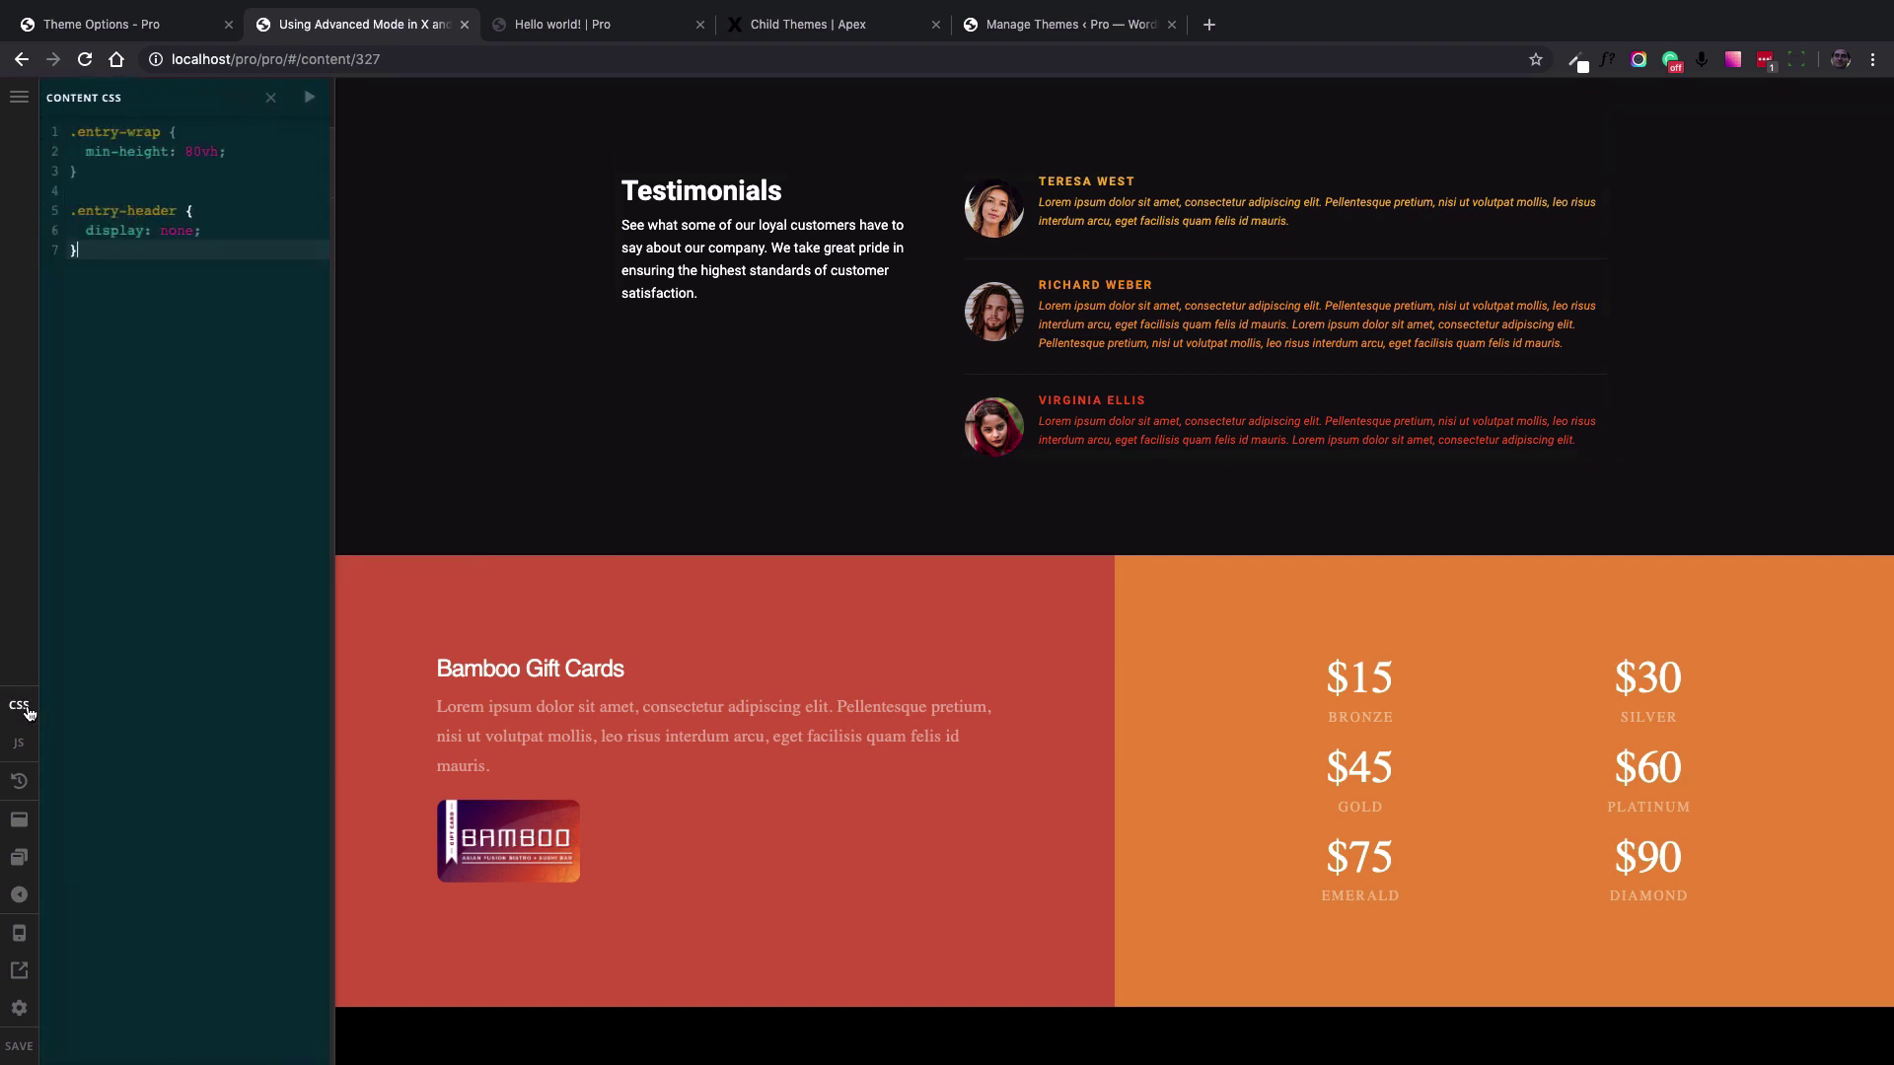
left_click(277, 97)
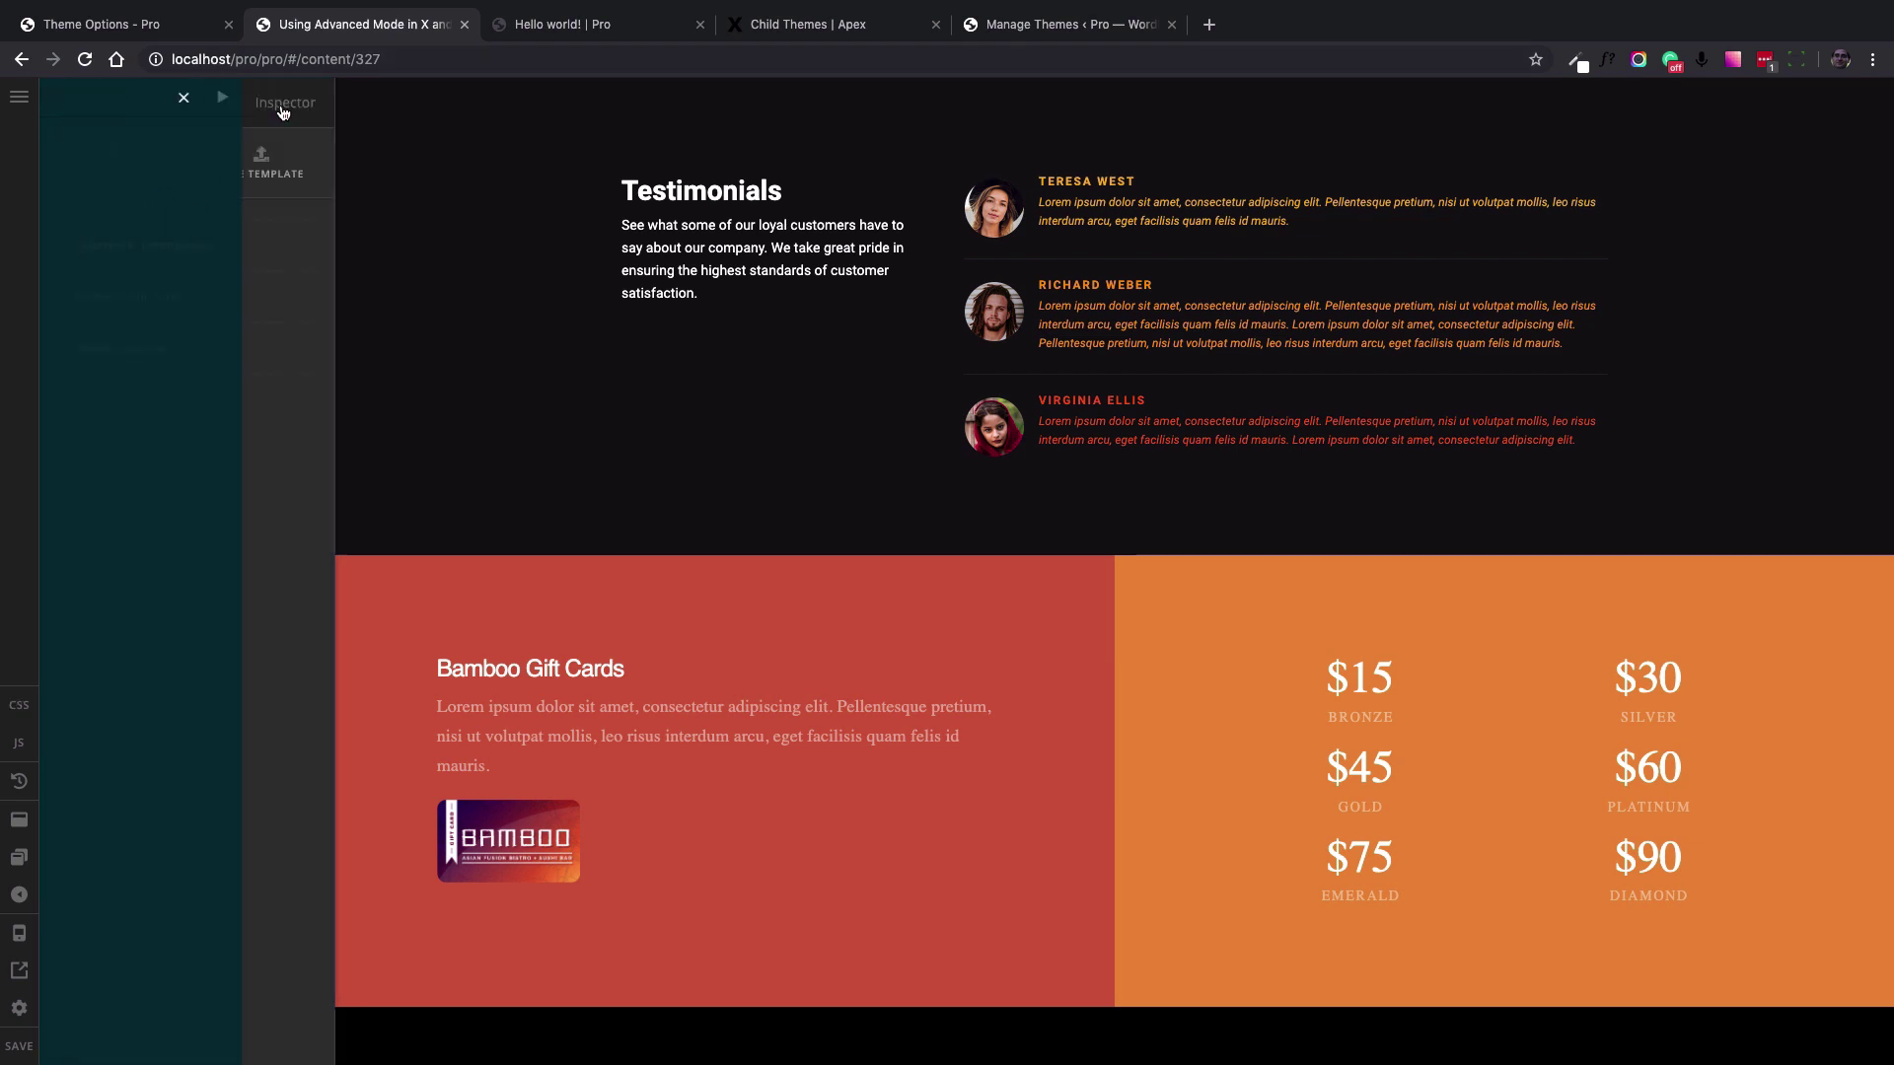
left_click(17, 747)
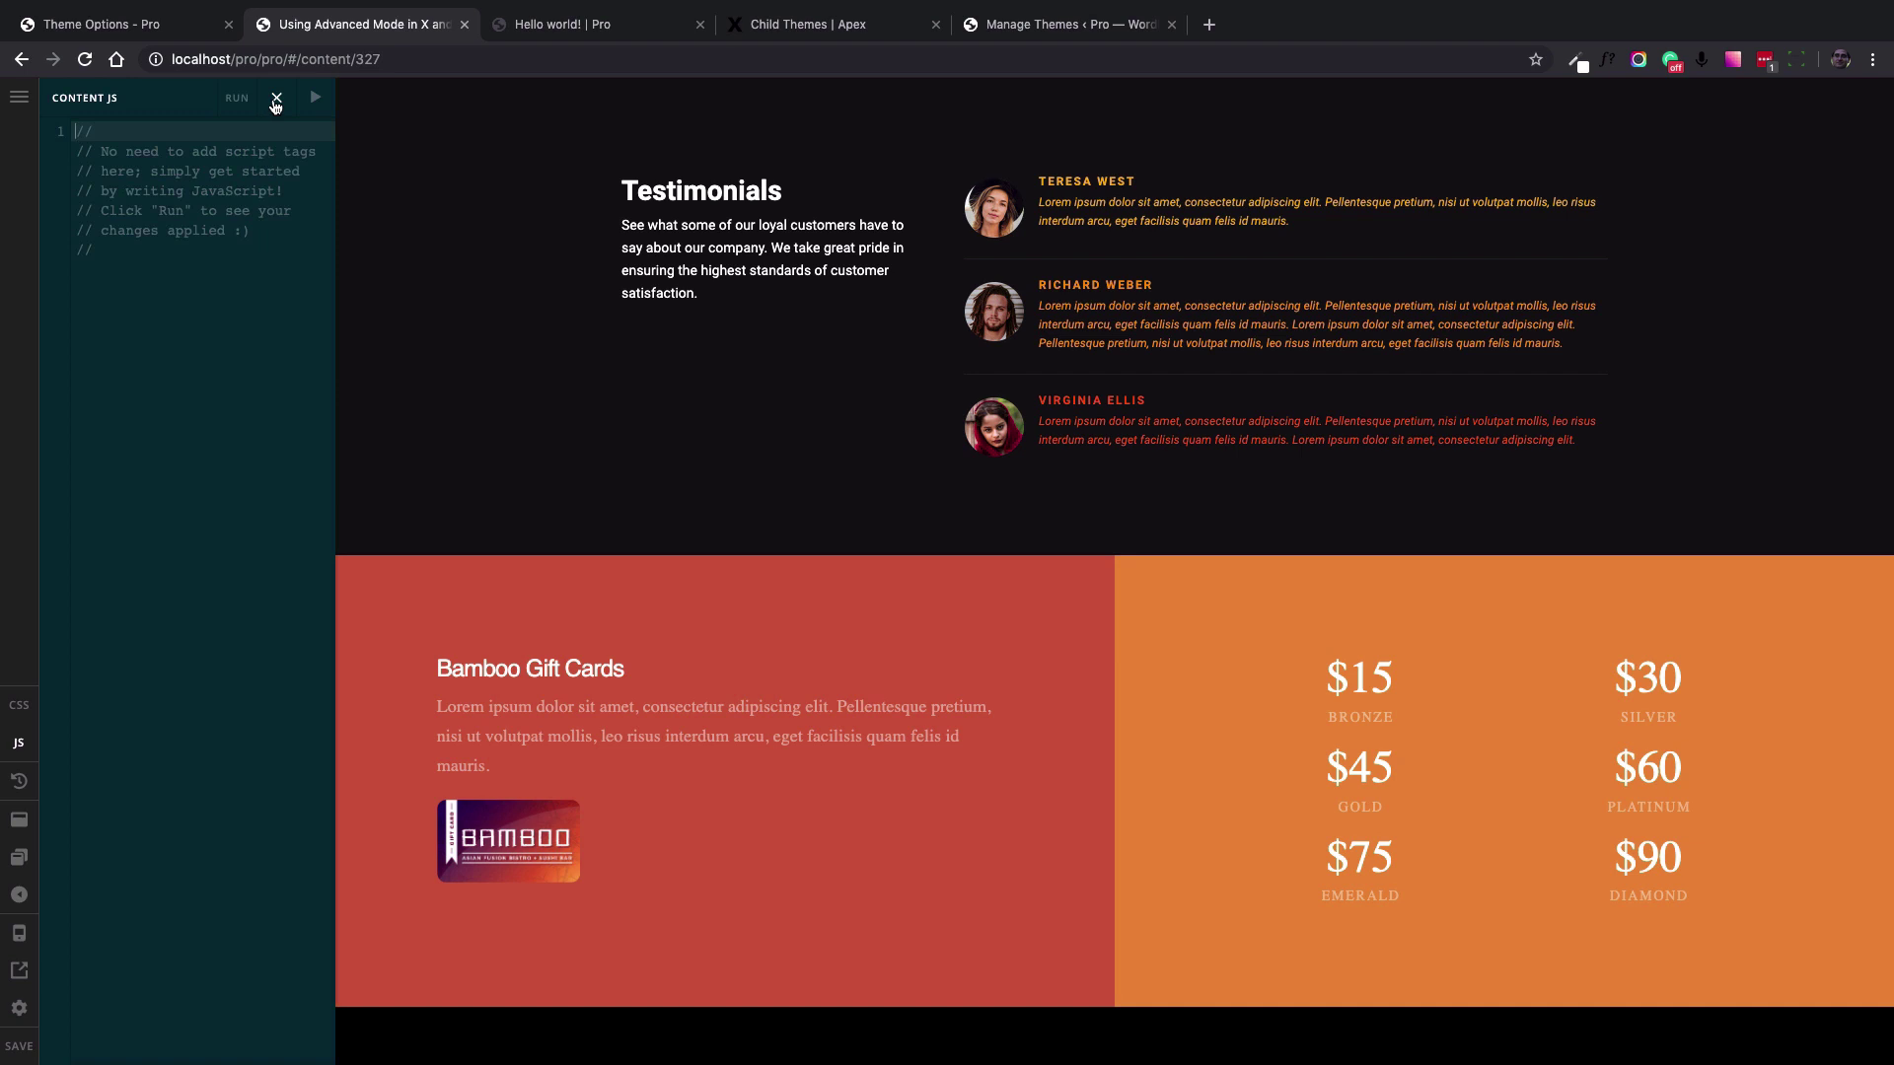
left_click(276, 101)
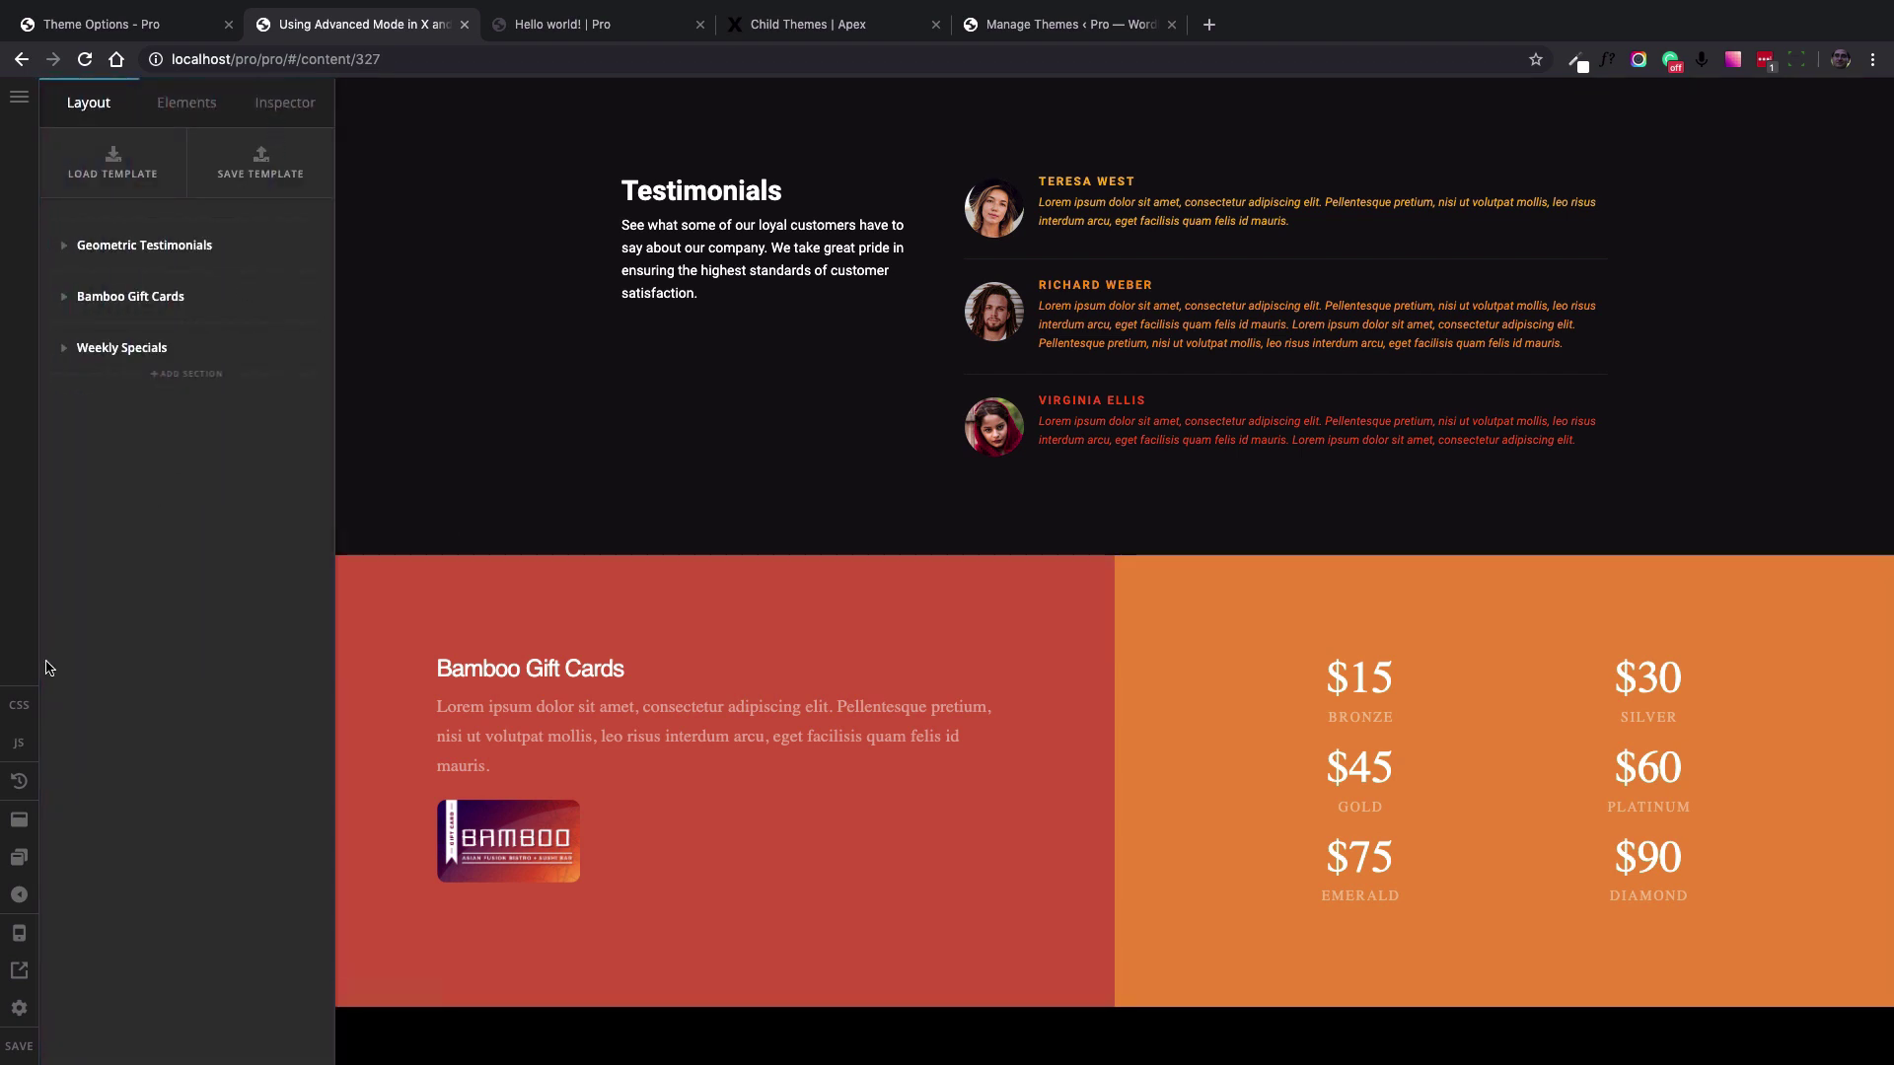
left_click(20, 709)
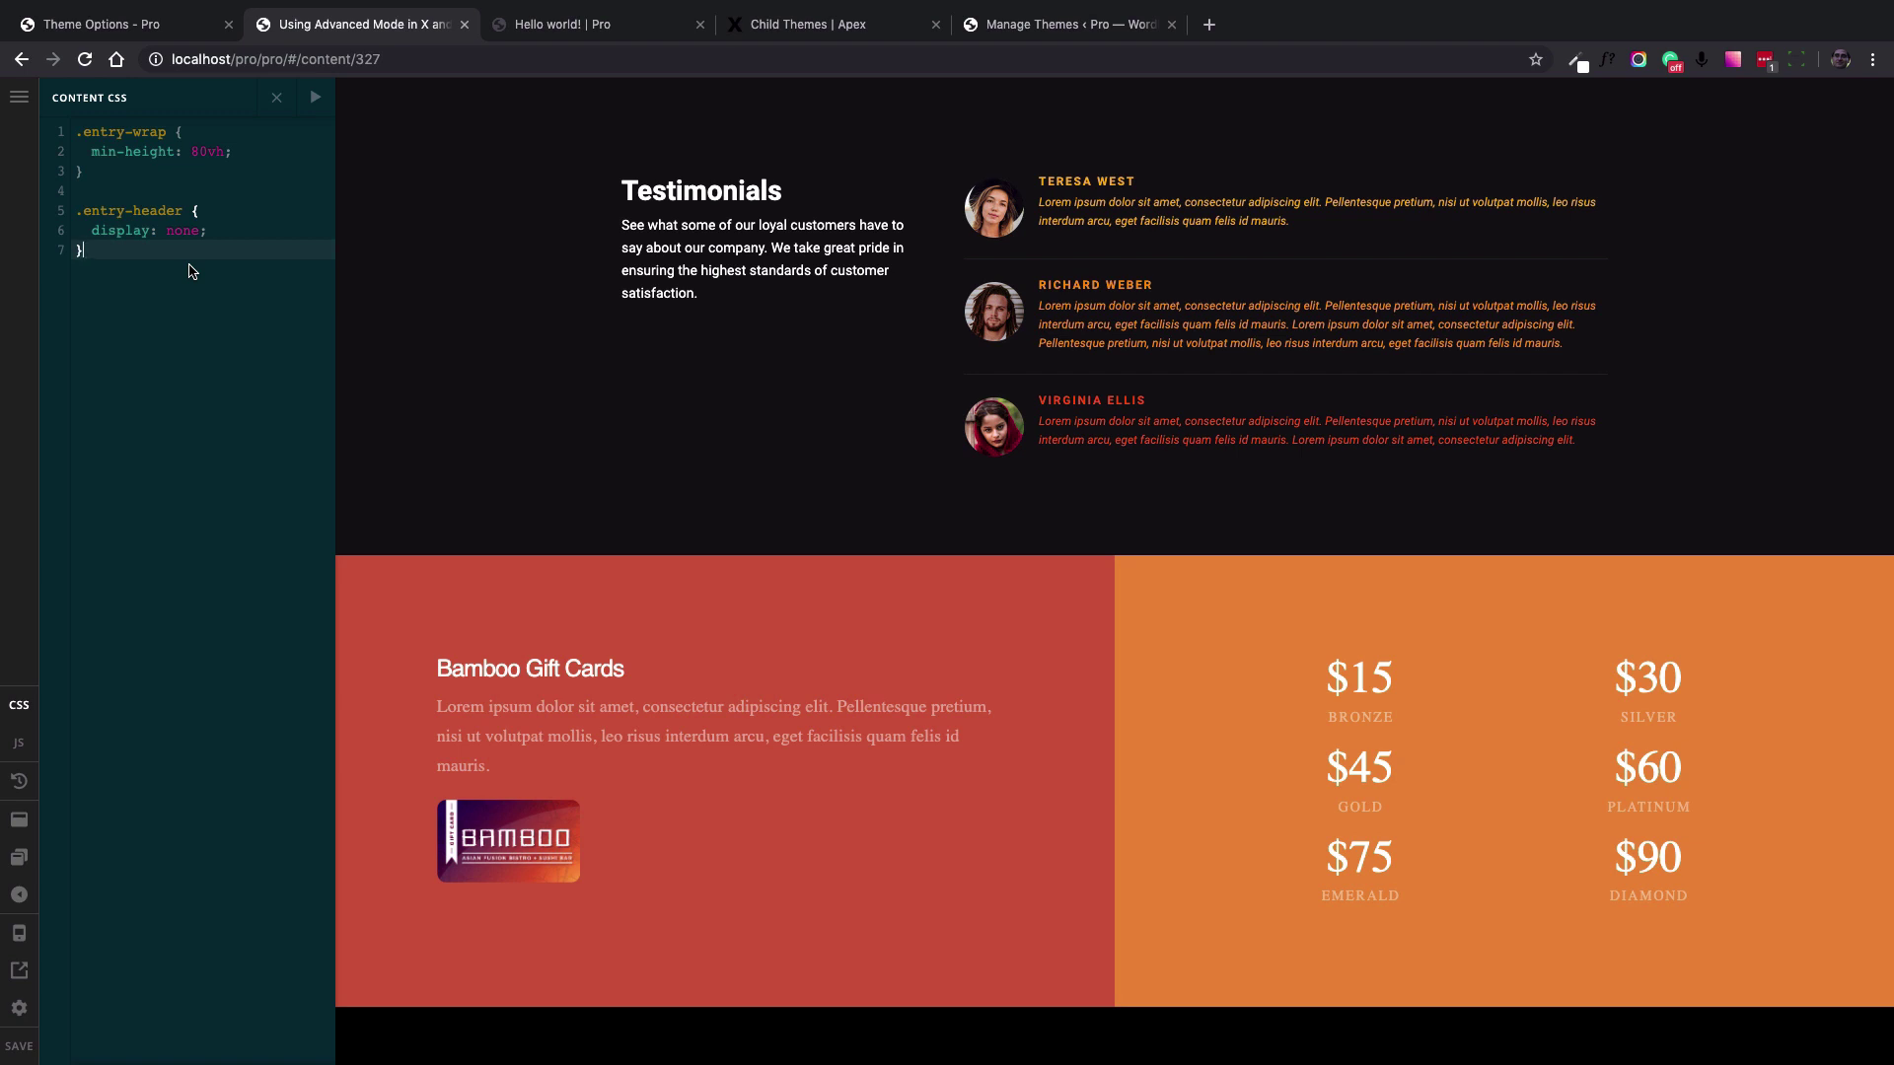
Highlight the Leave a Reply heading on the Hello world post, then go to the Apex Child Themes page.
left_click(525, 22)
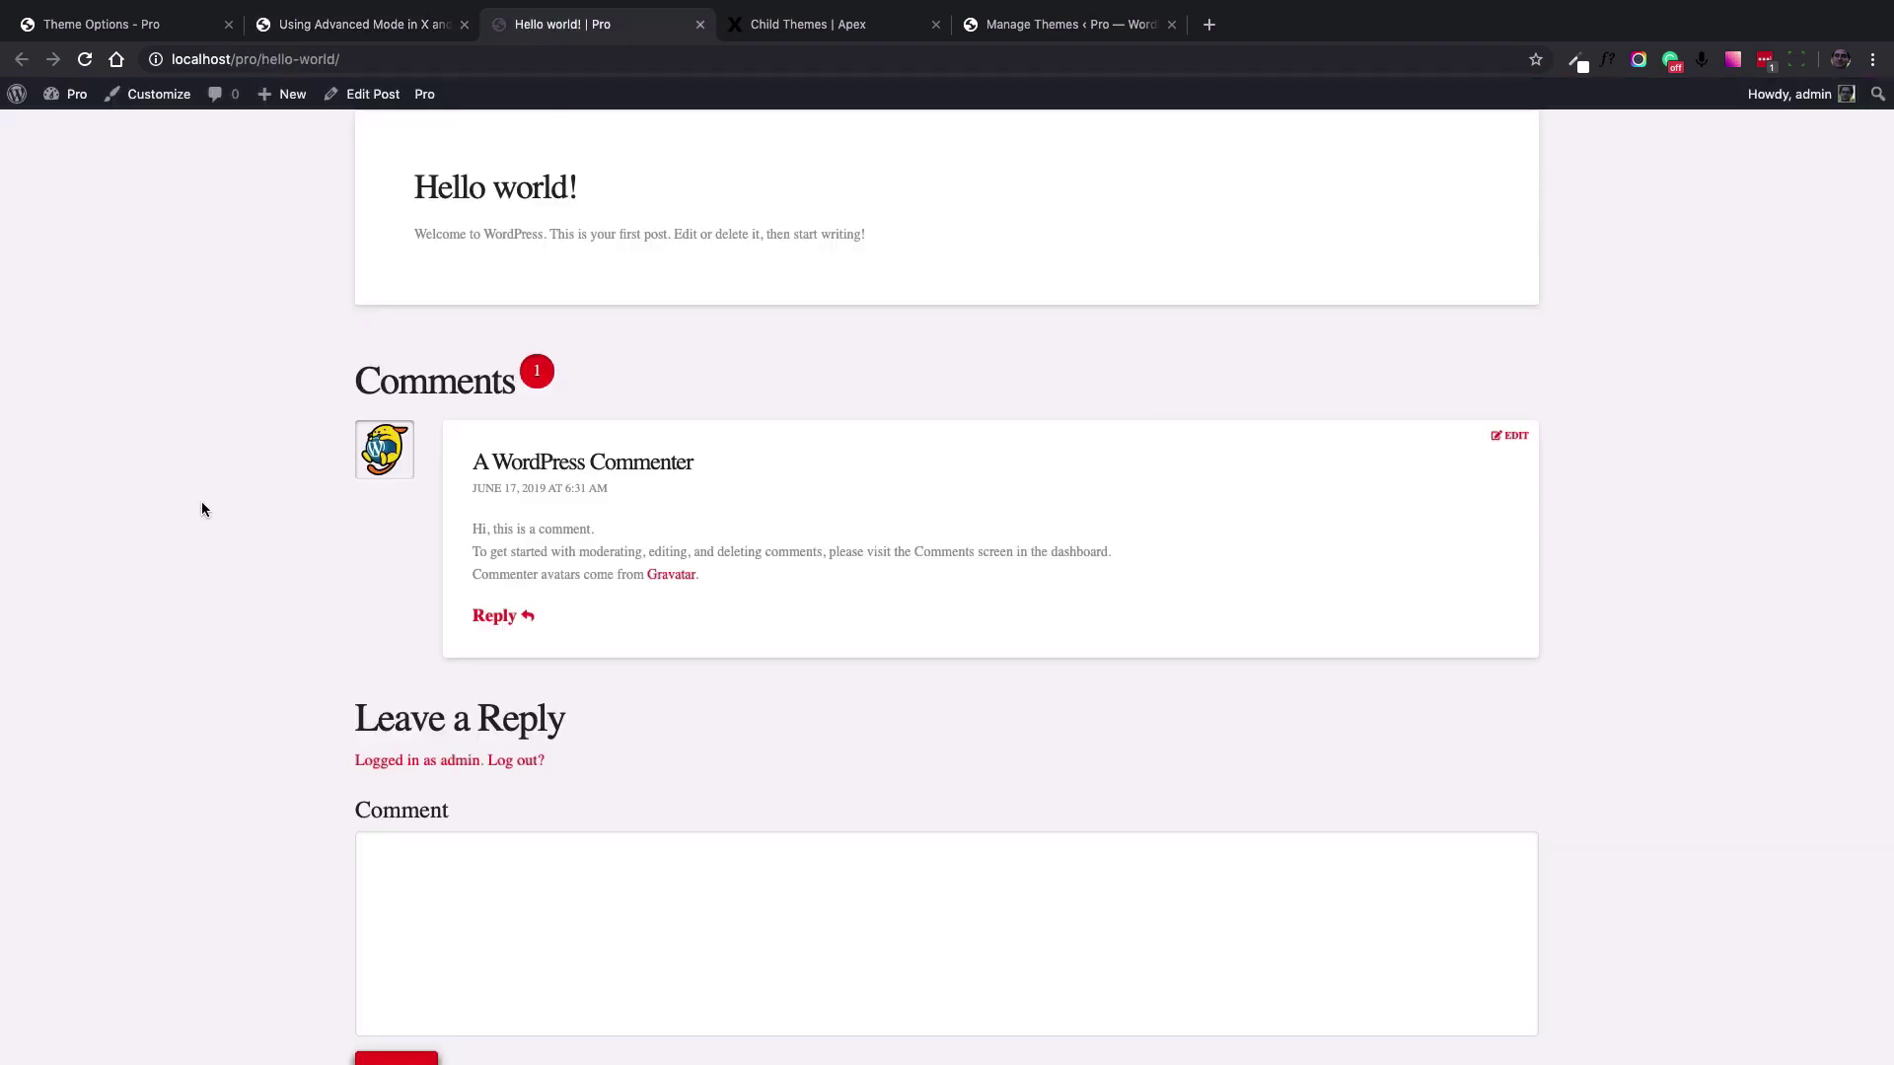
scroll(202, 509, "up", 1)
scroll(201, 509, "down", 1)
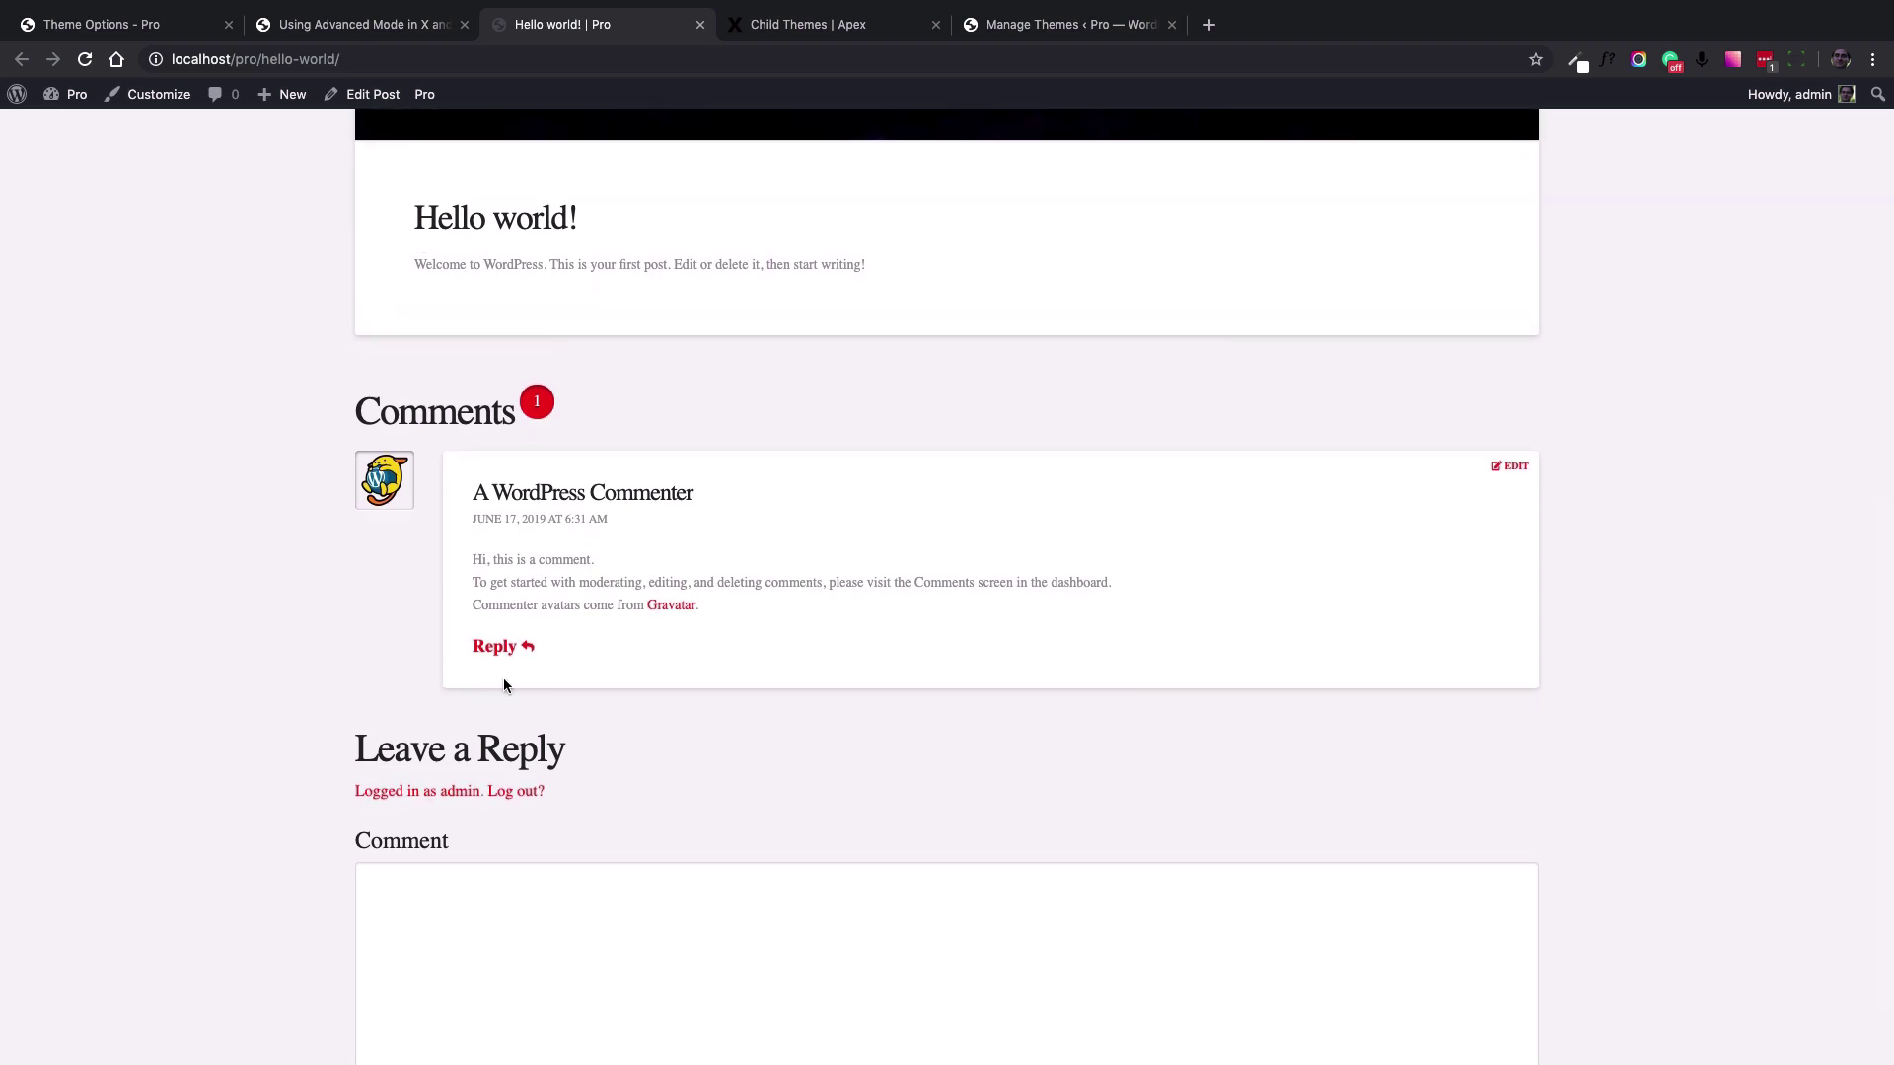
triple_click(428, 757)
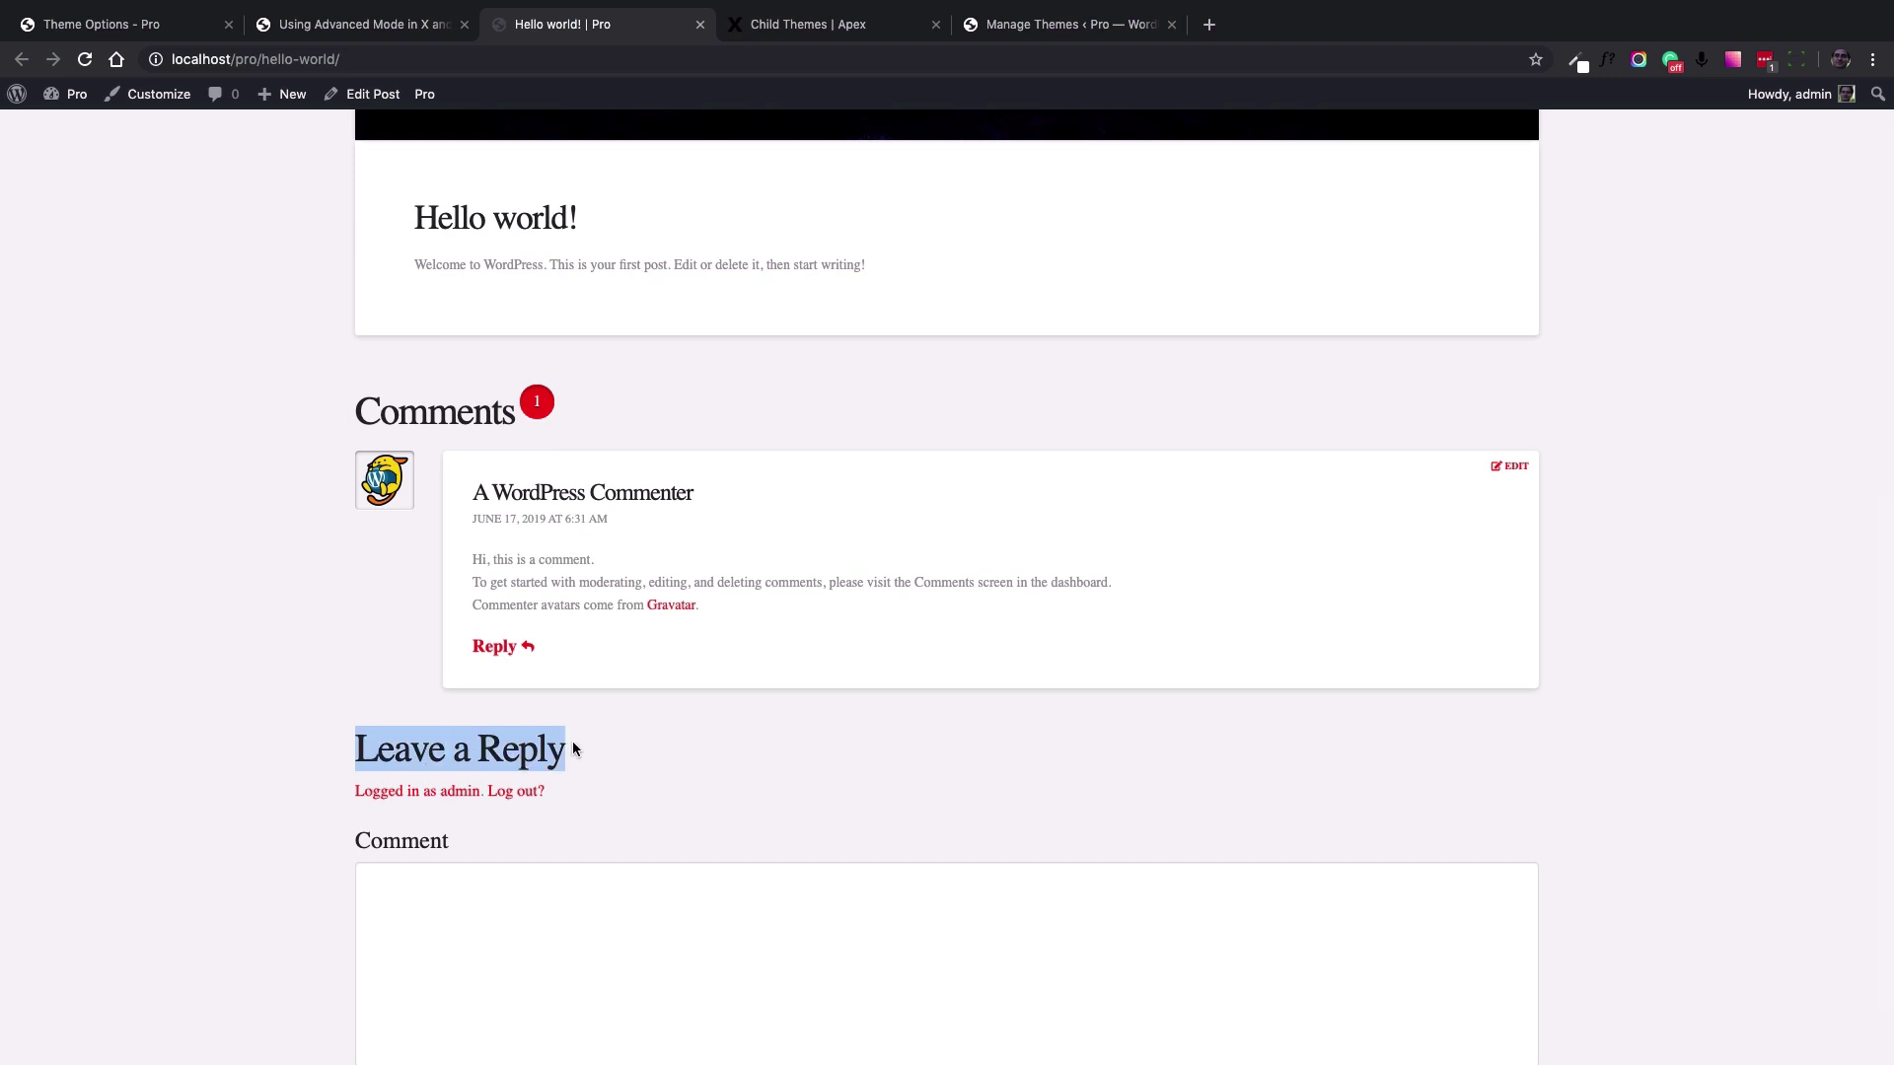
left_click(411, 746)
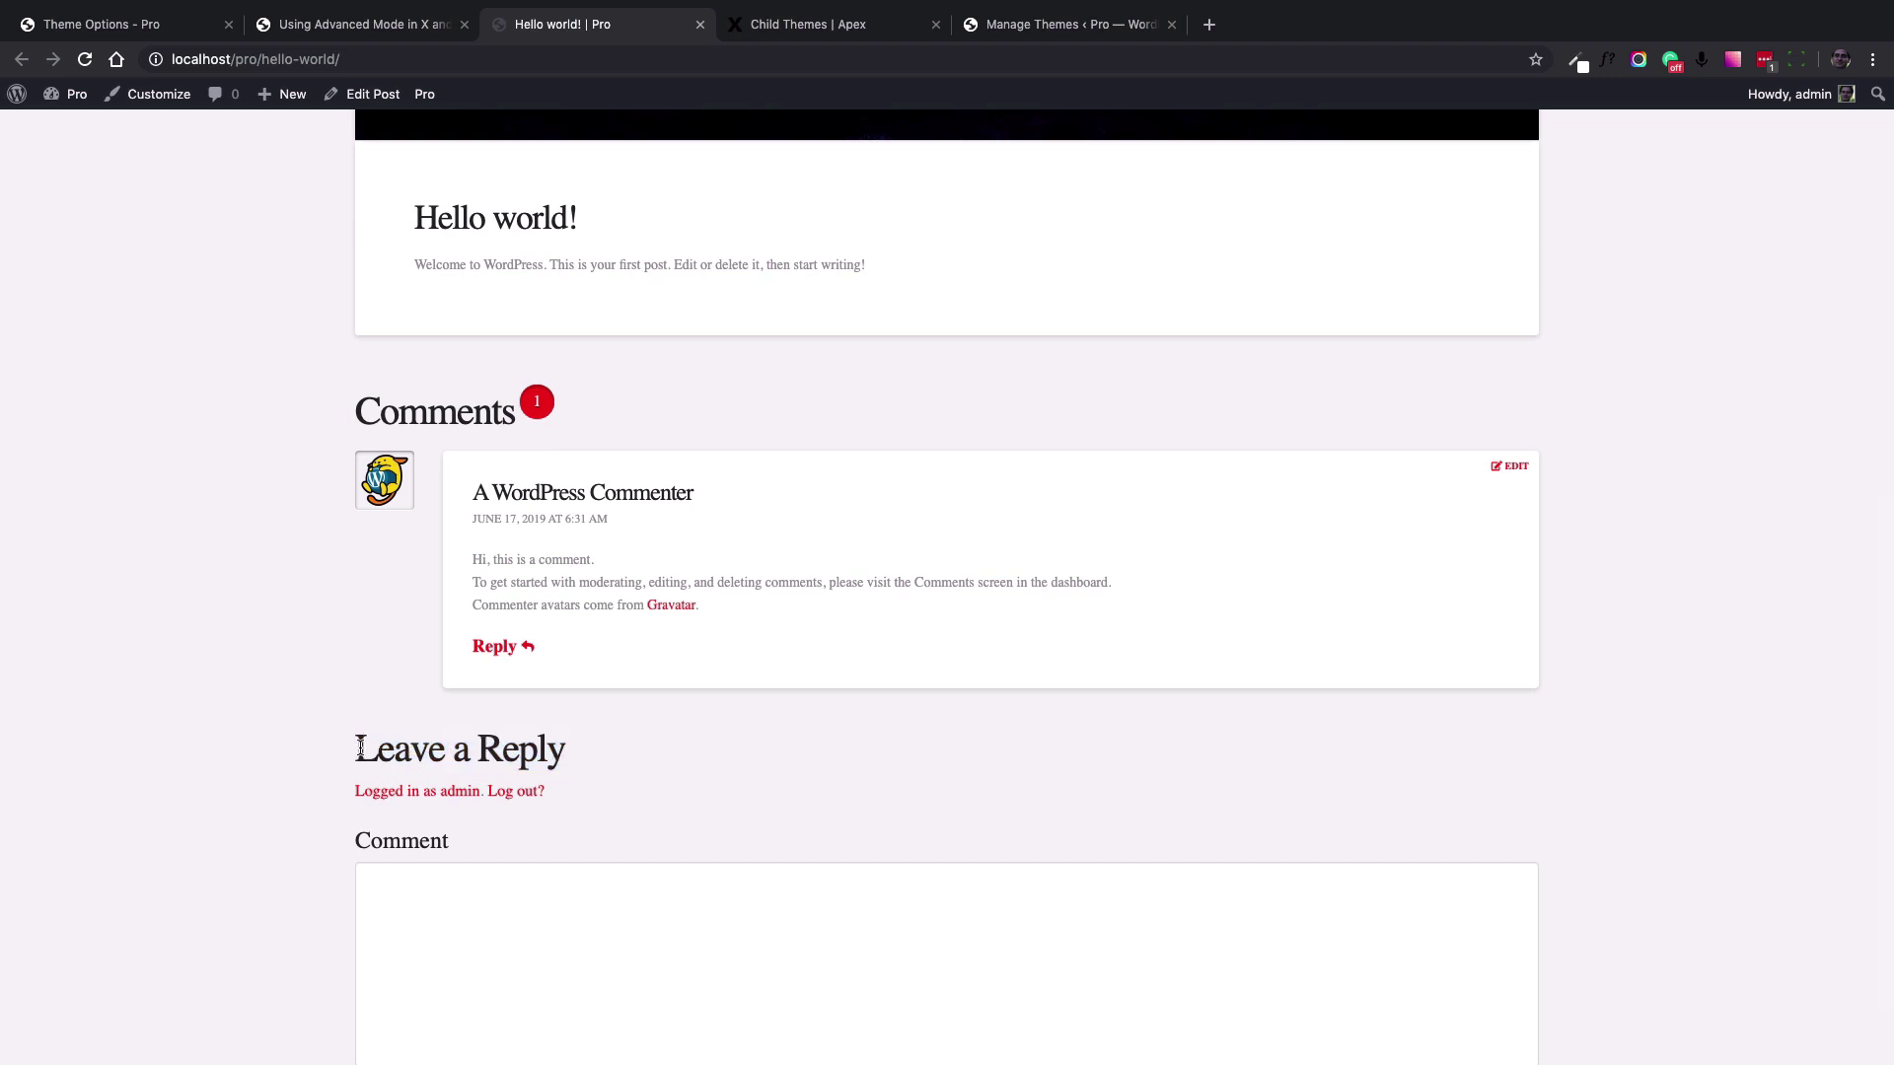
left_click_drag(358, 746, 563, 736)
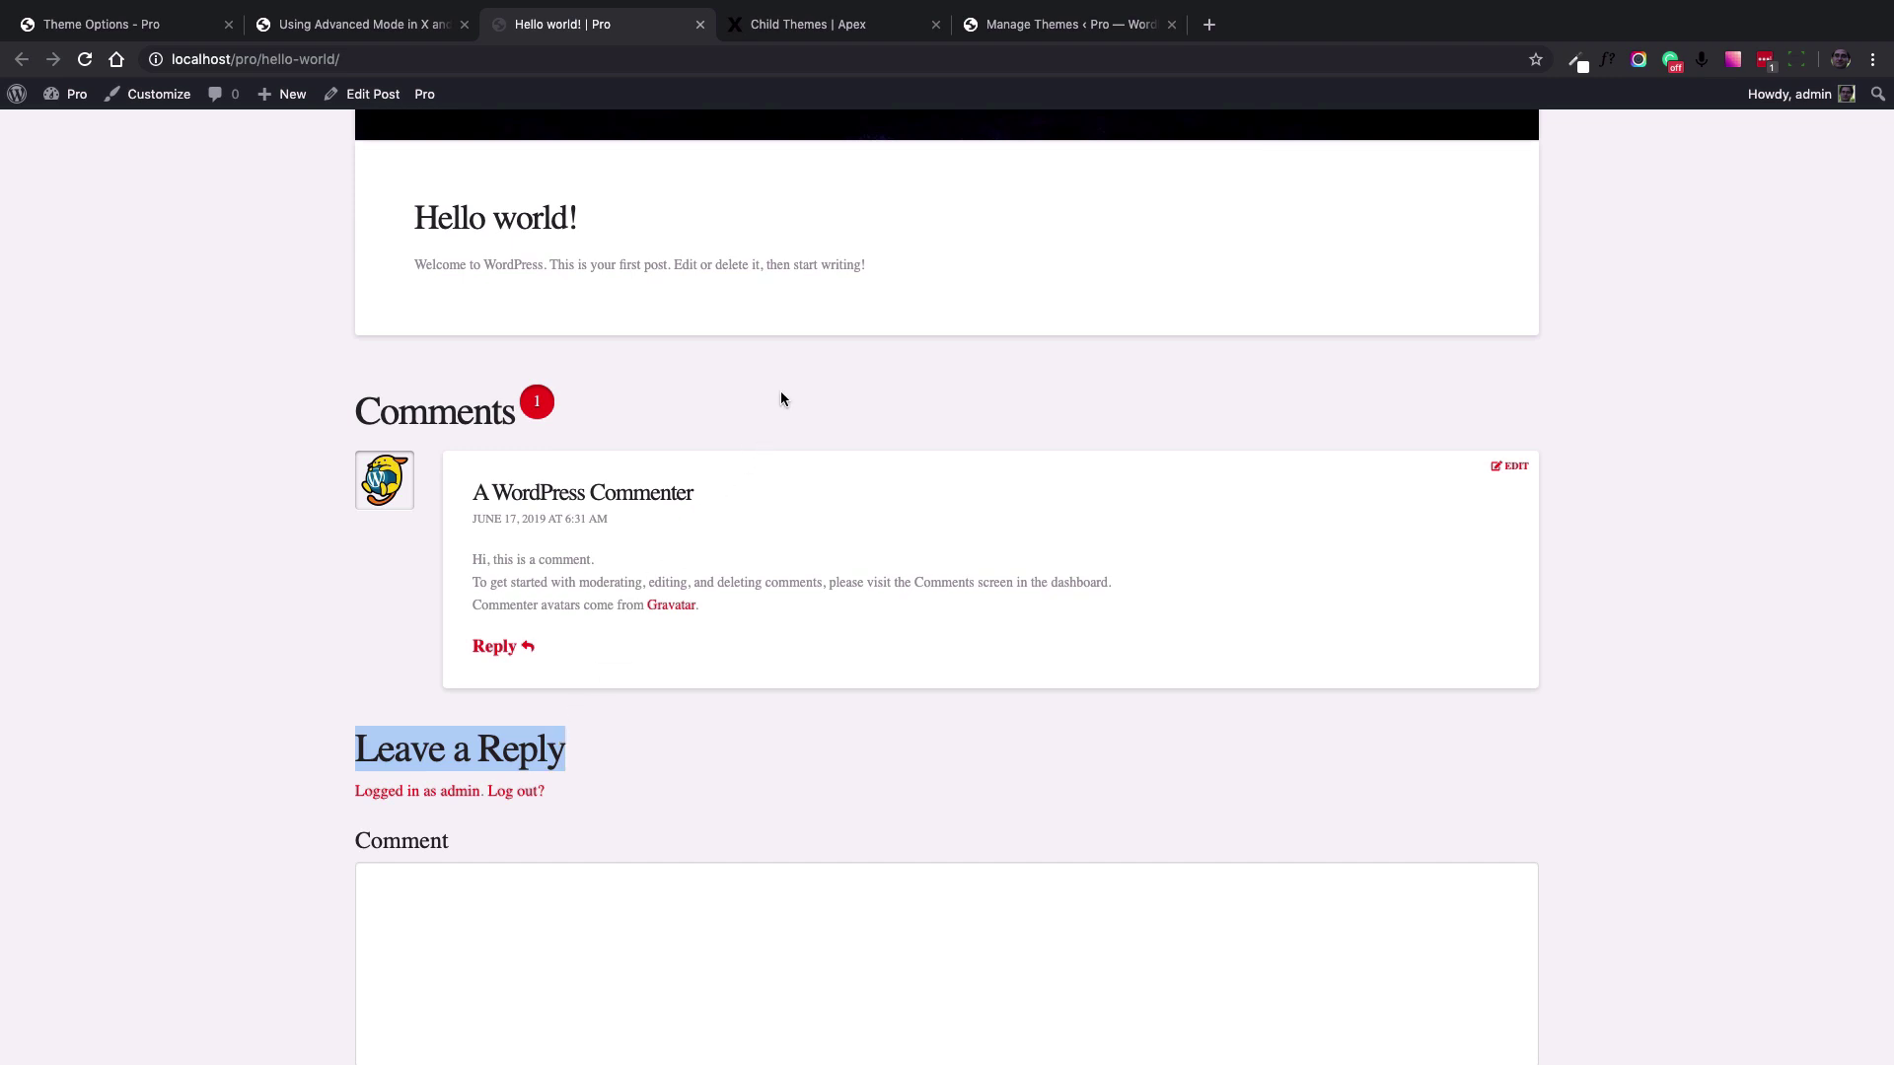
left_click(786, 35)
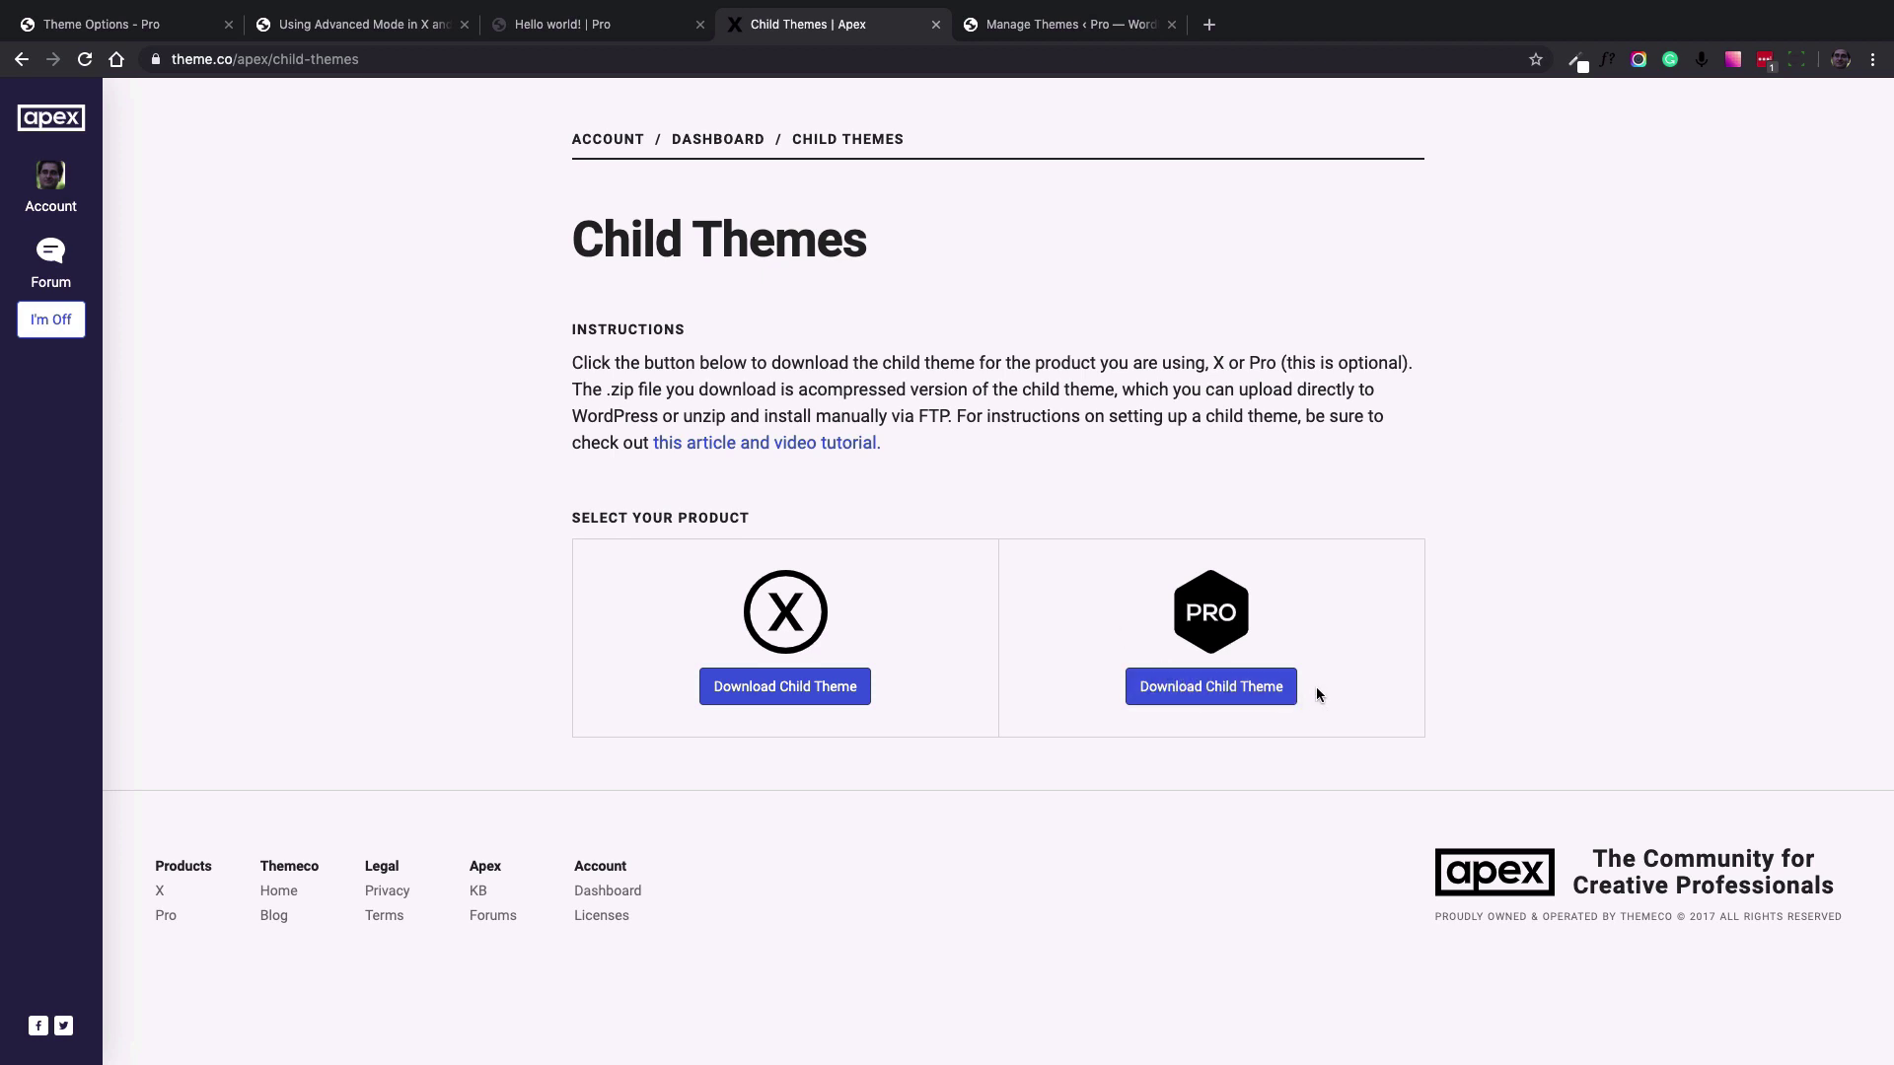
Download the Pro child theme from Apex, saving it as pro-child.zip.
left_click(1240, 698)
key("Return")
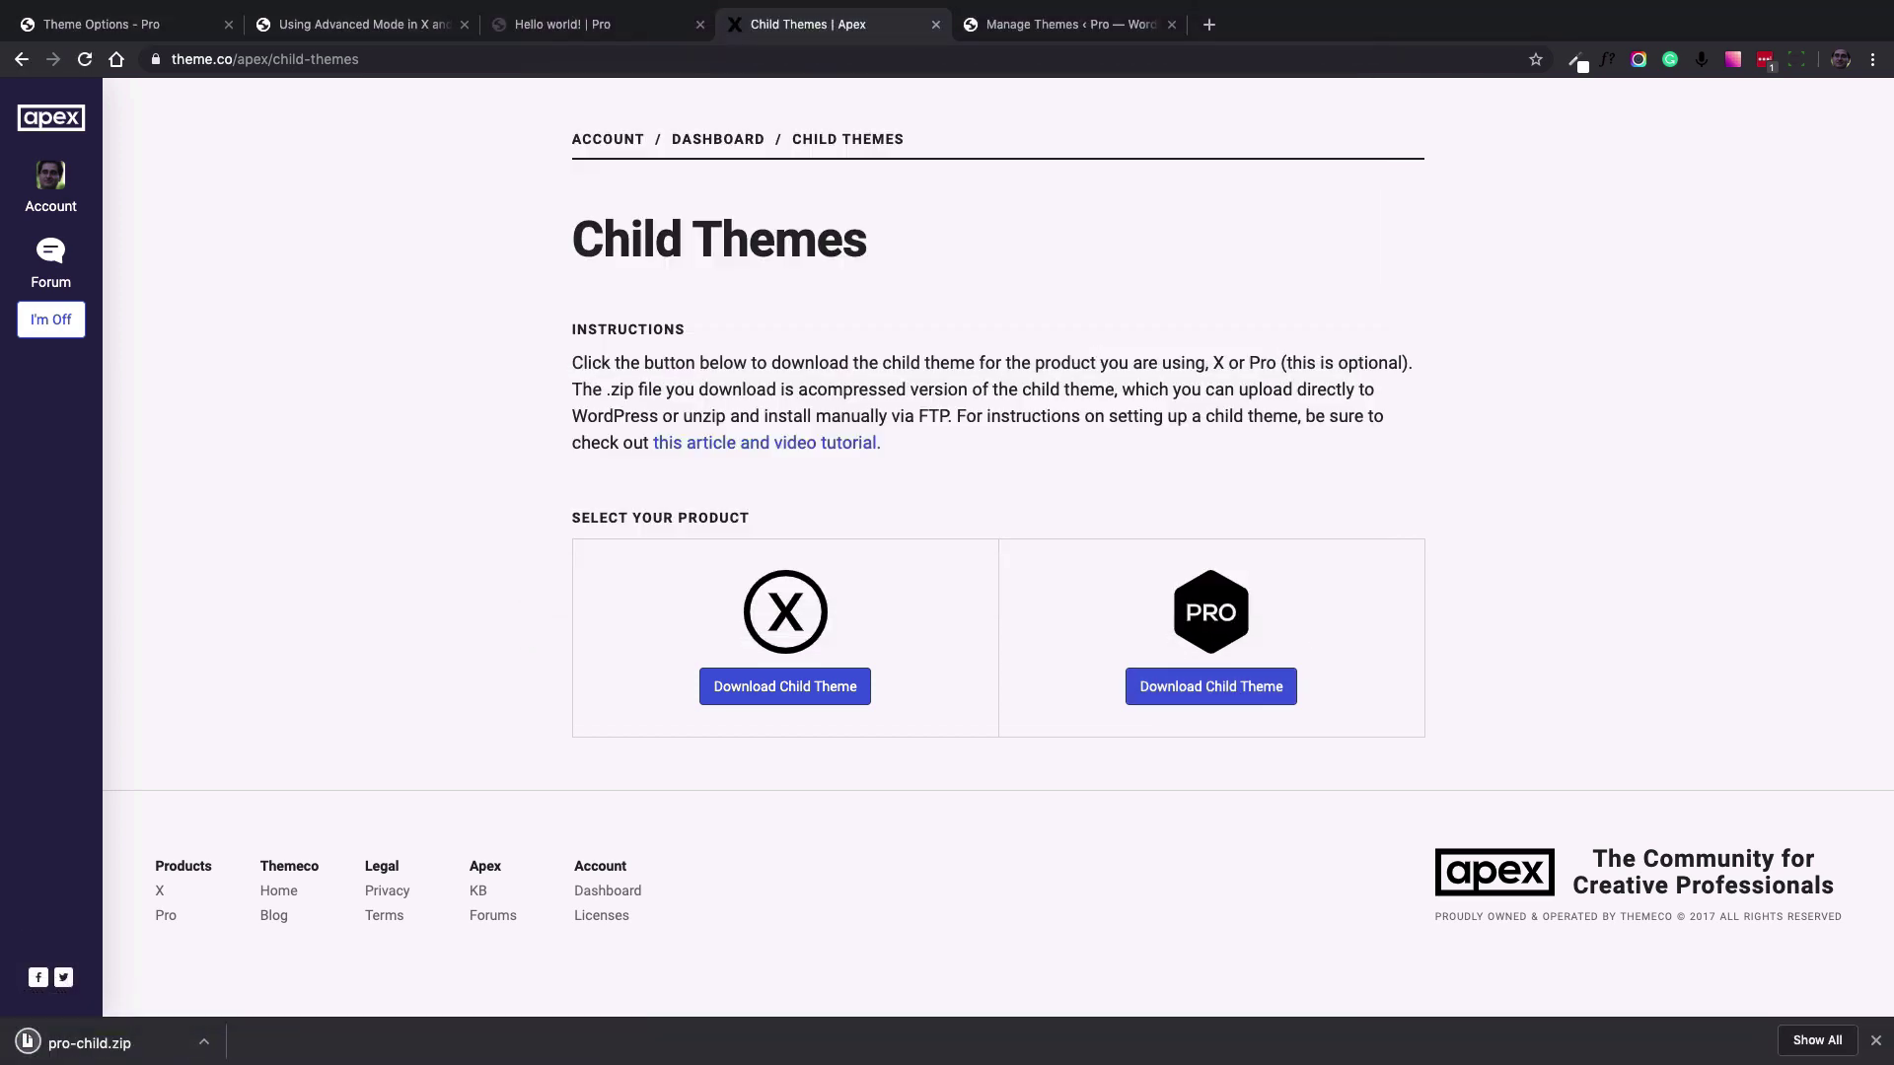
left_click(1876, 1041)
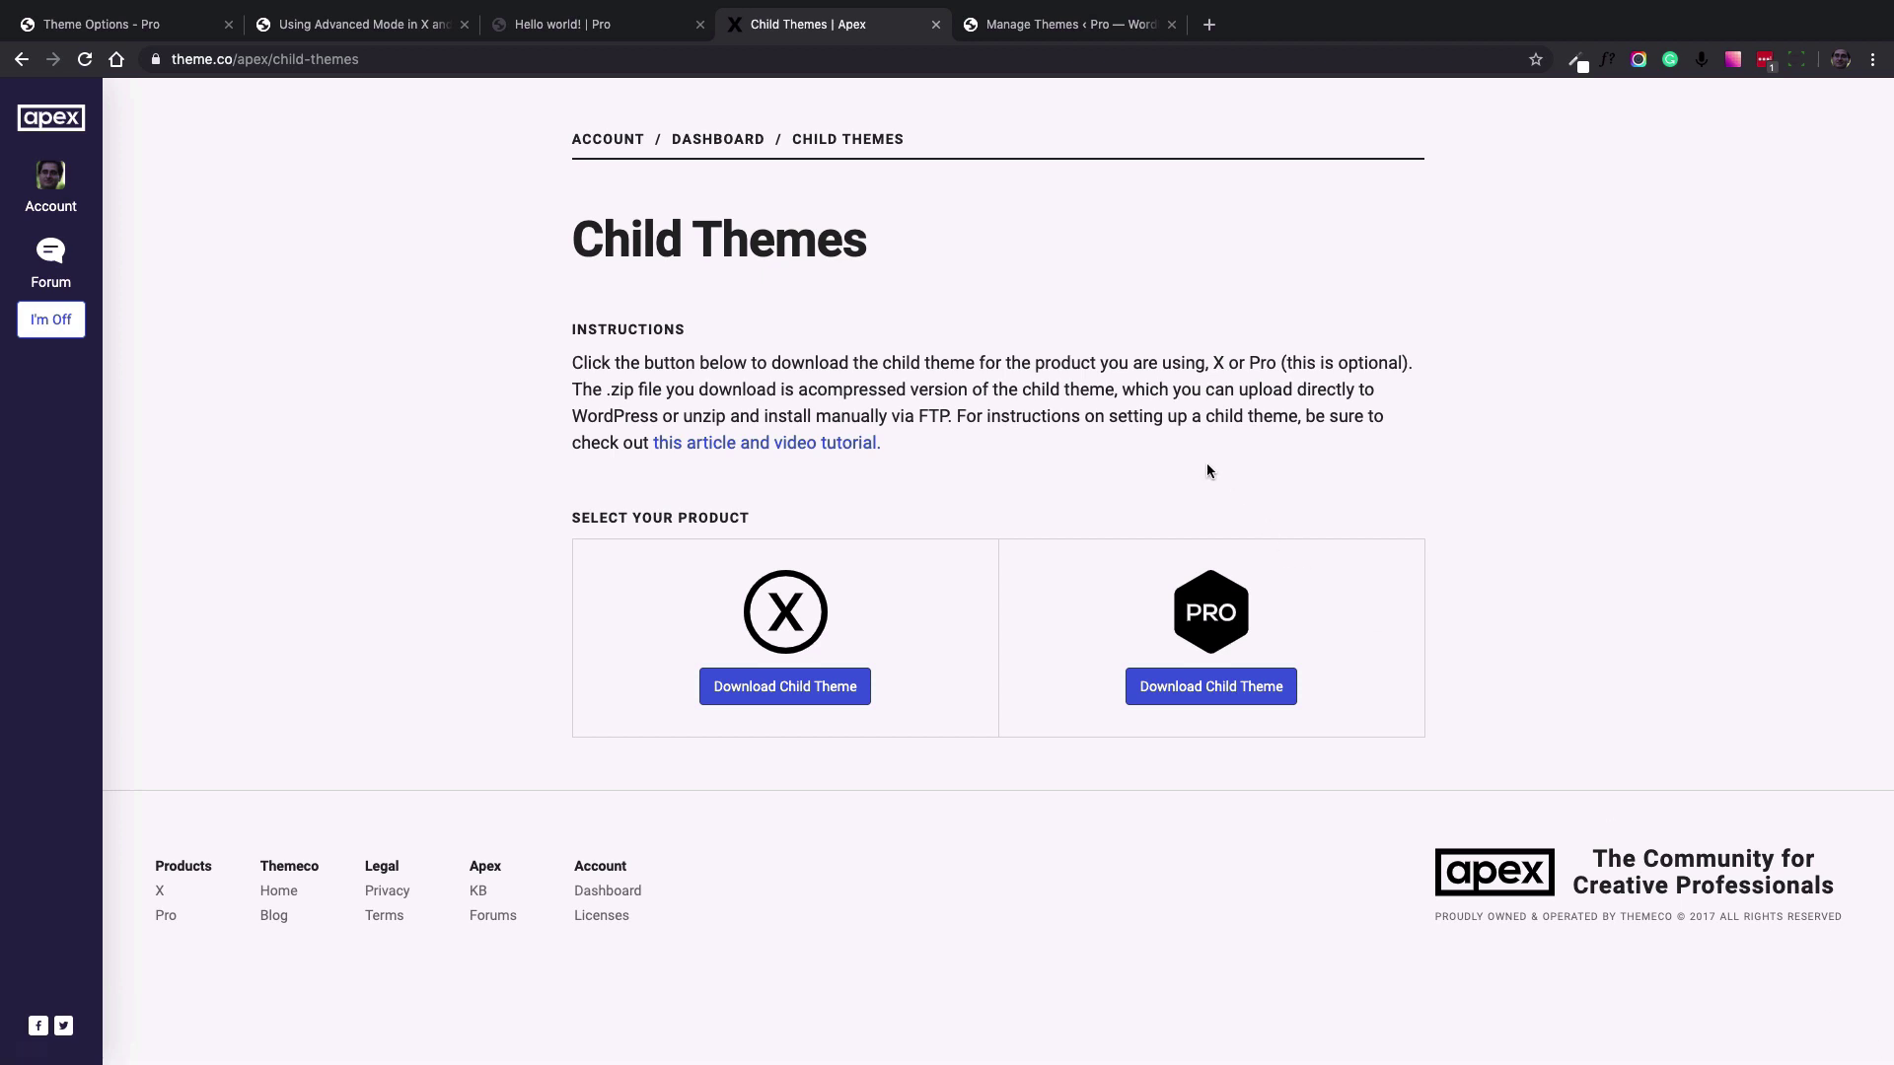
Choose pro-child.zip from the Desktop in WordPress's Add Themes upload form.
left_click(1013, 21)
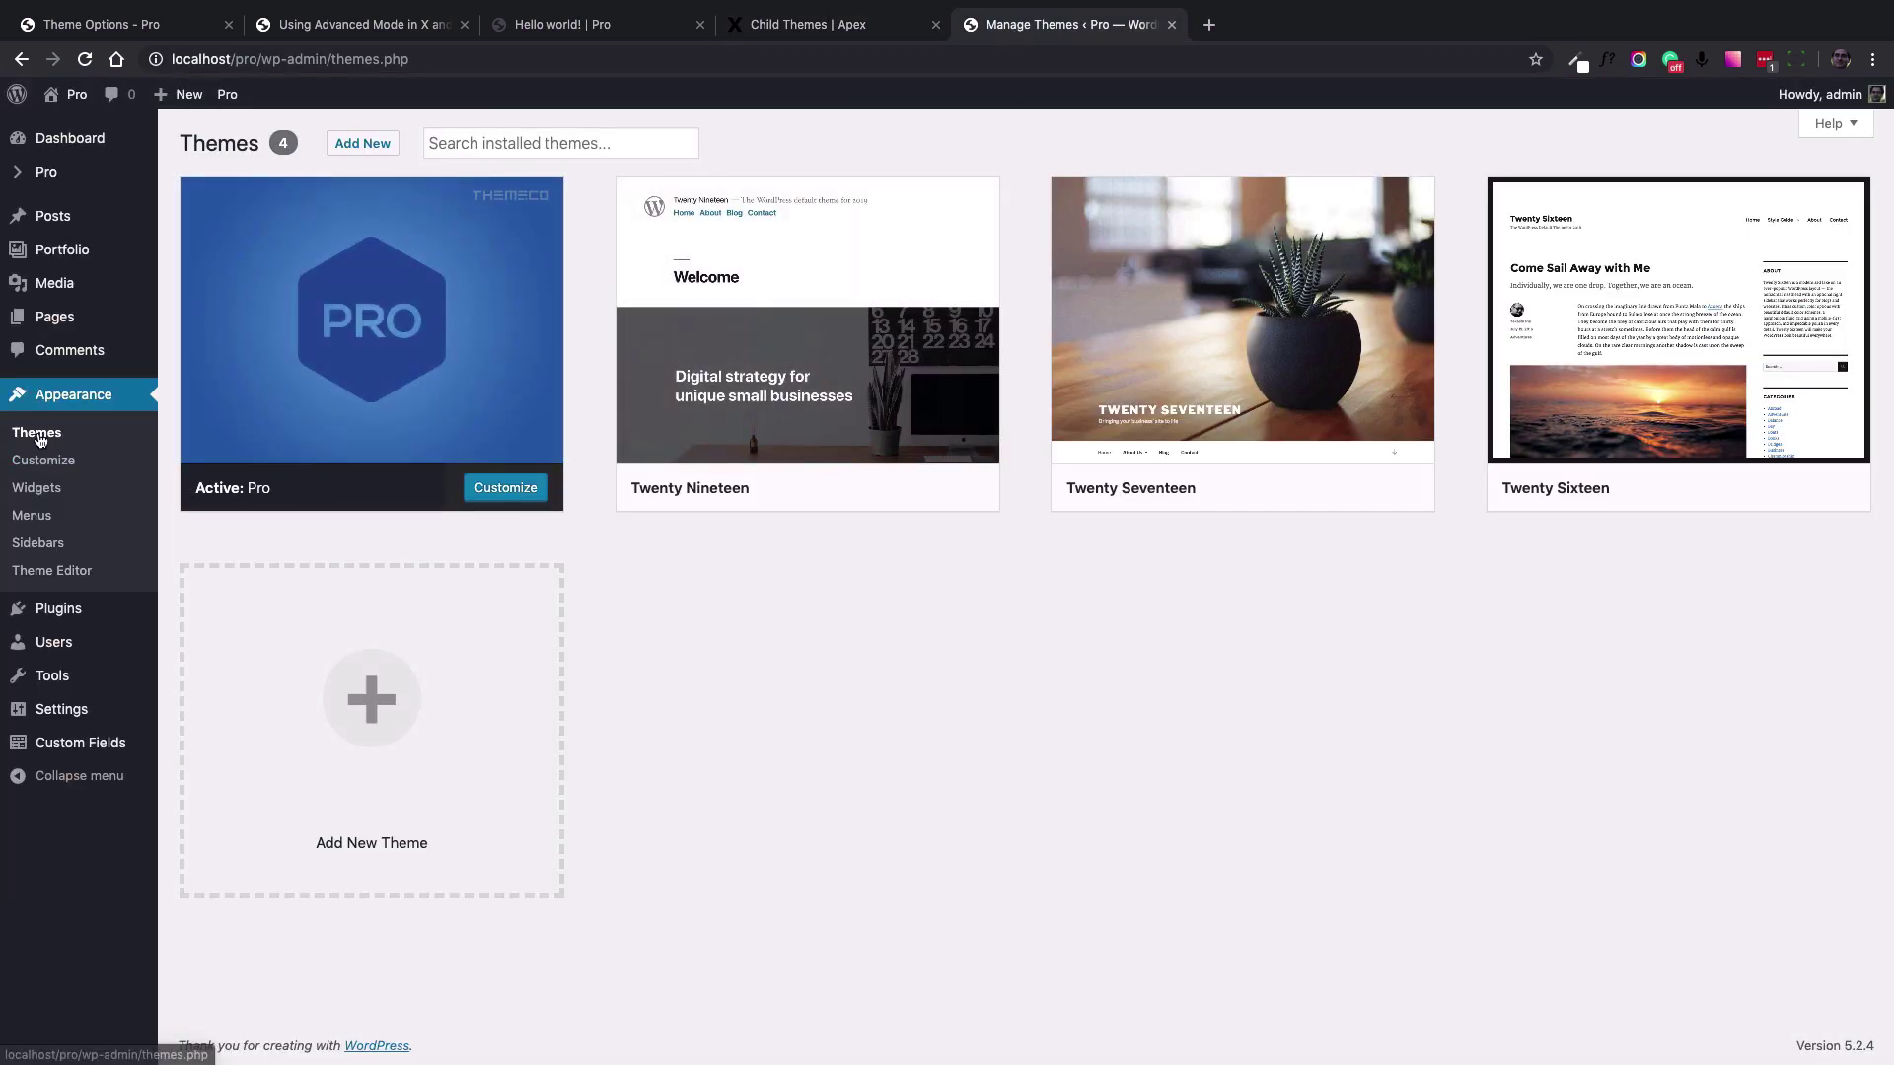
mouse_move(459, 421)
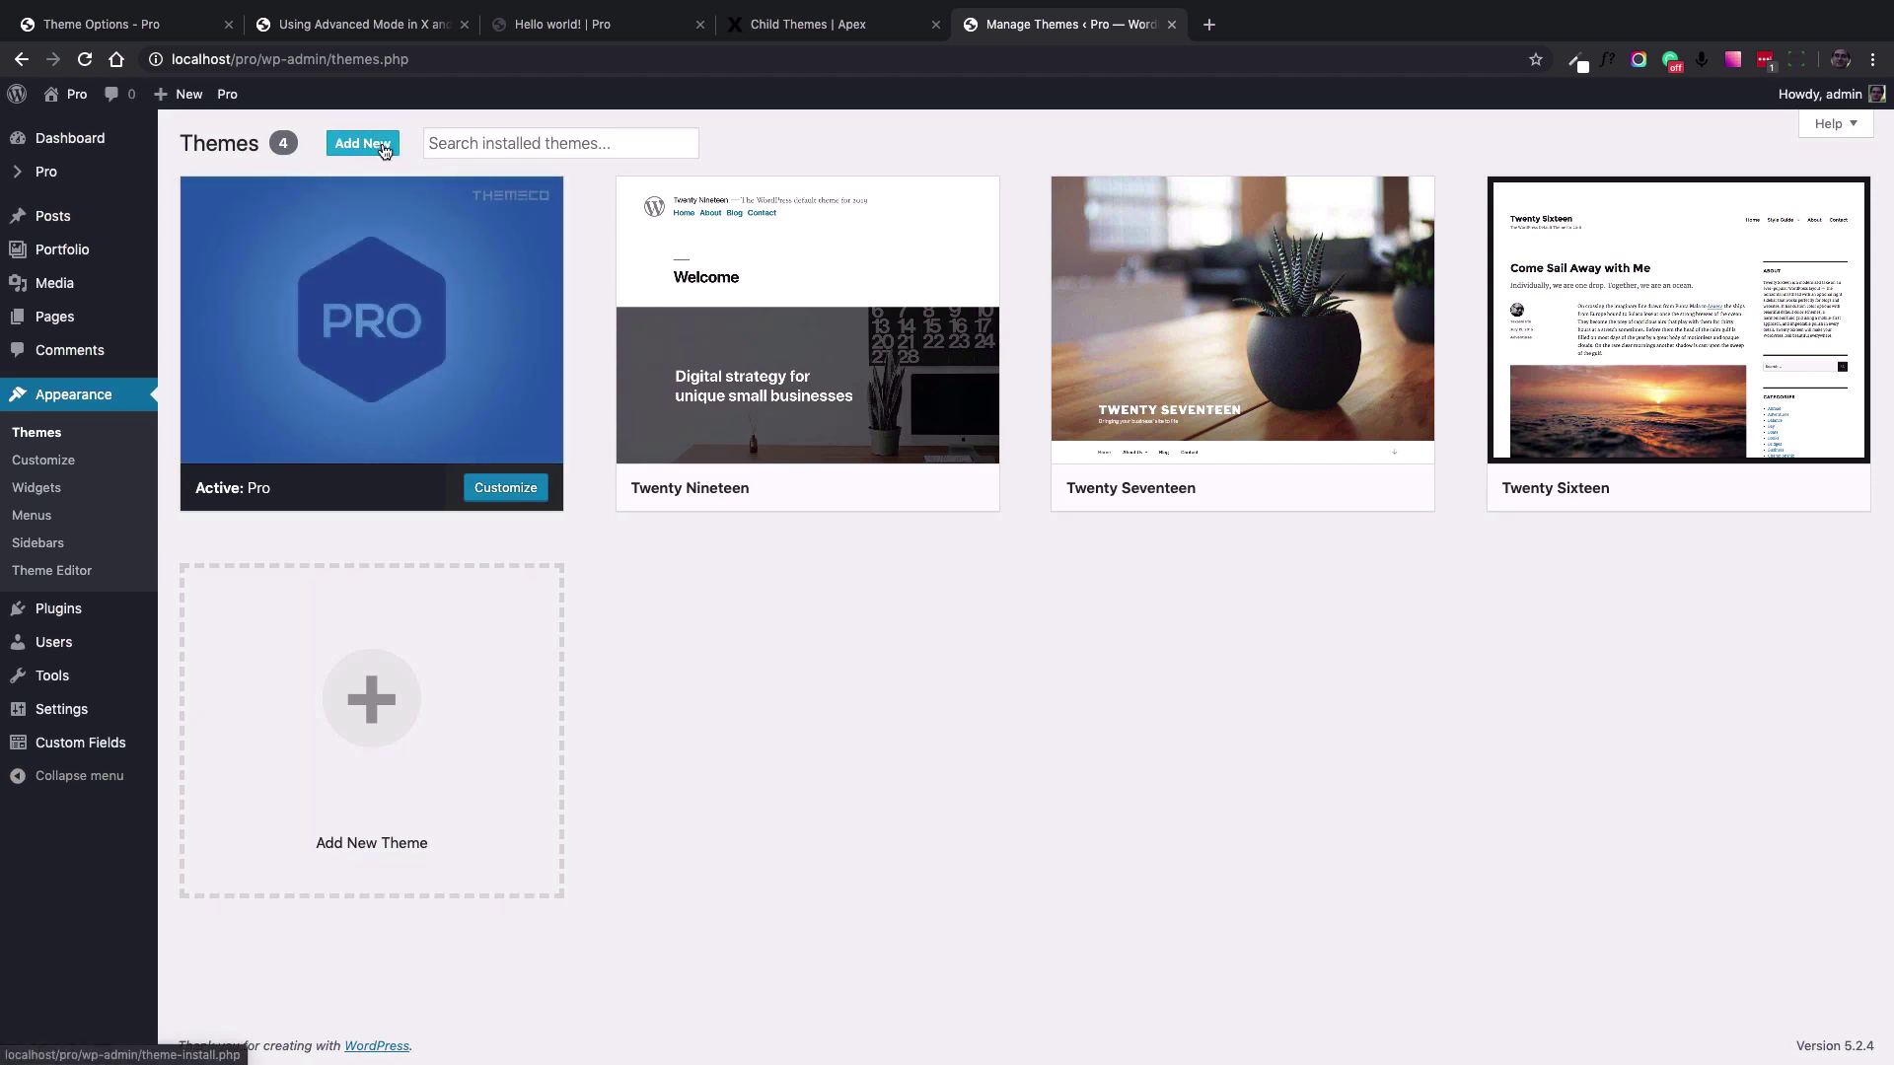
left_click(378, 152)
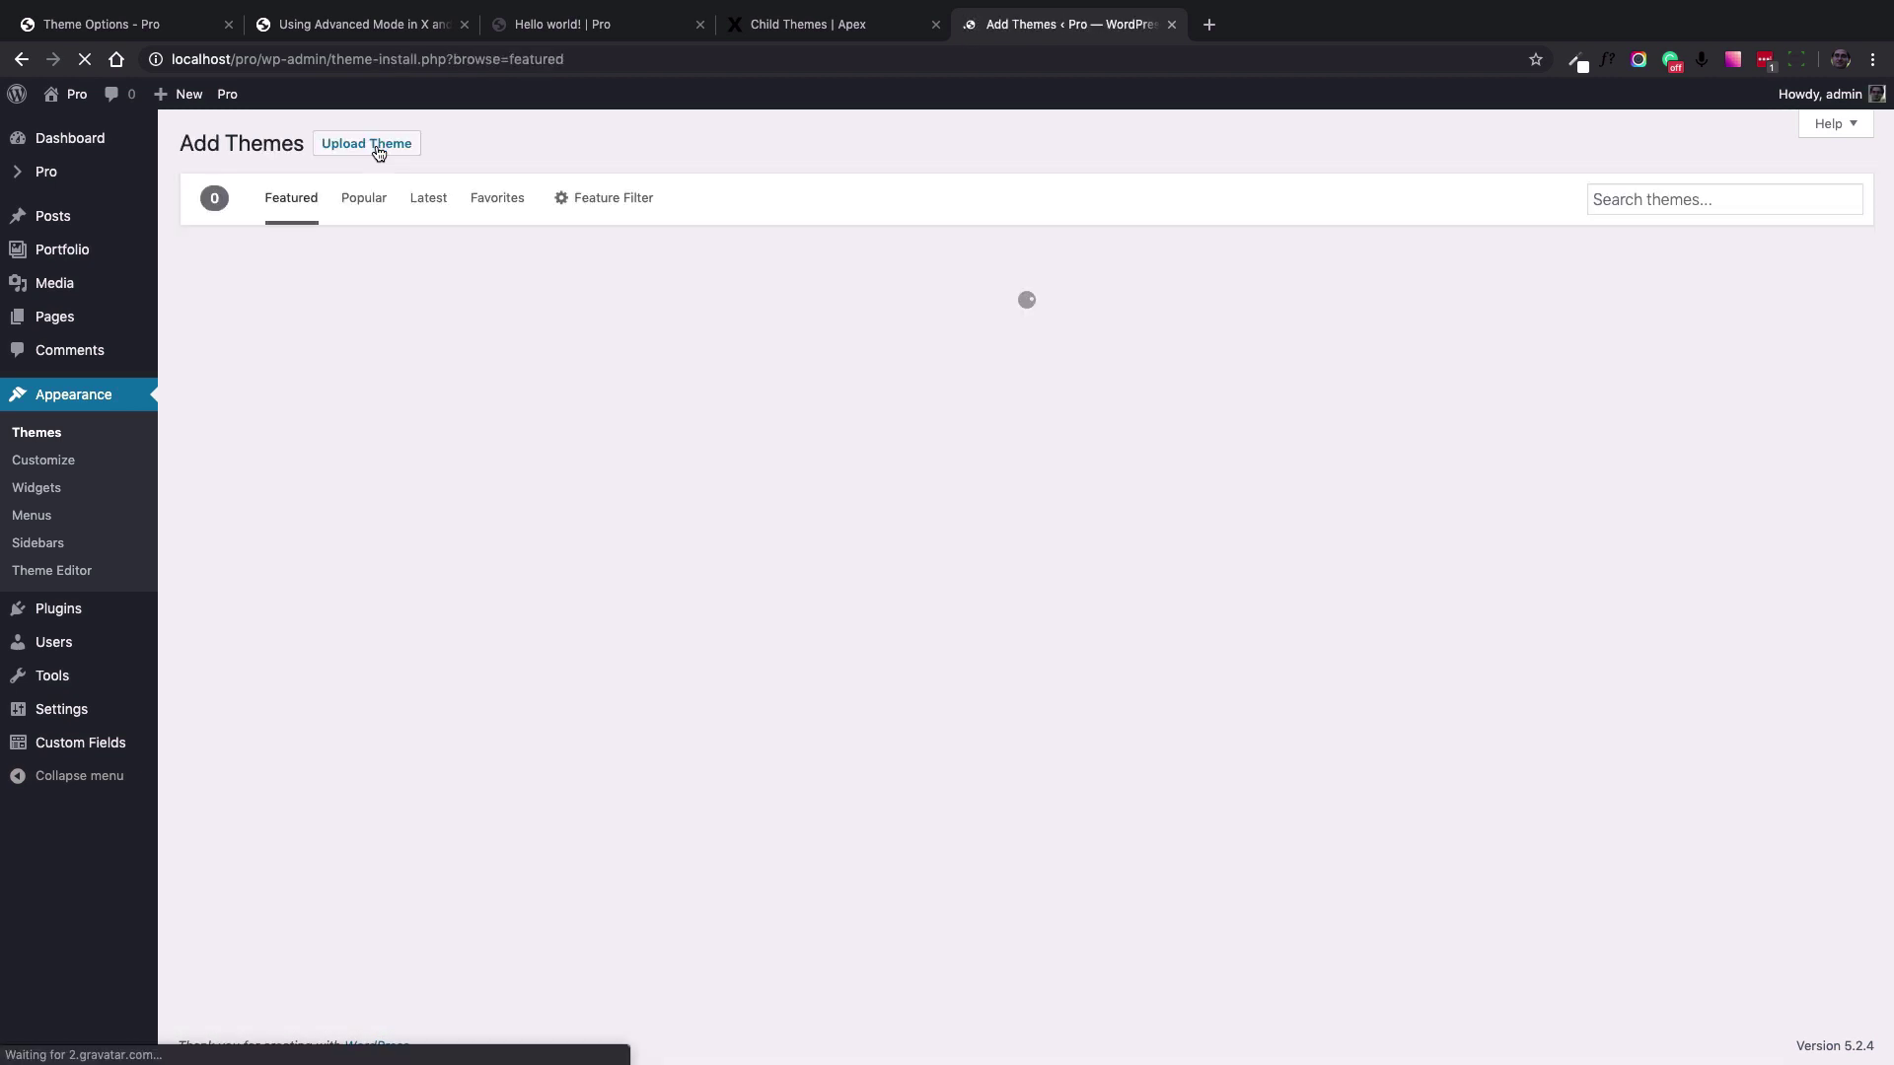
left_click(380, 146)
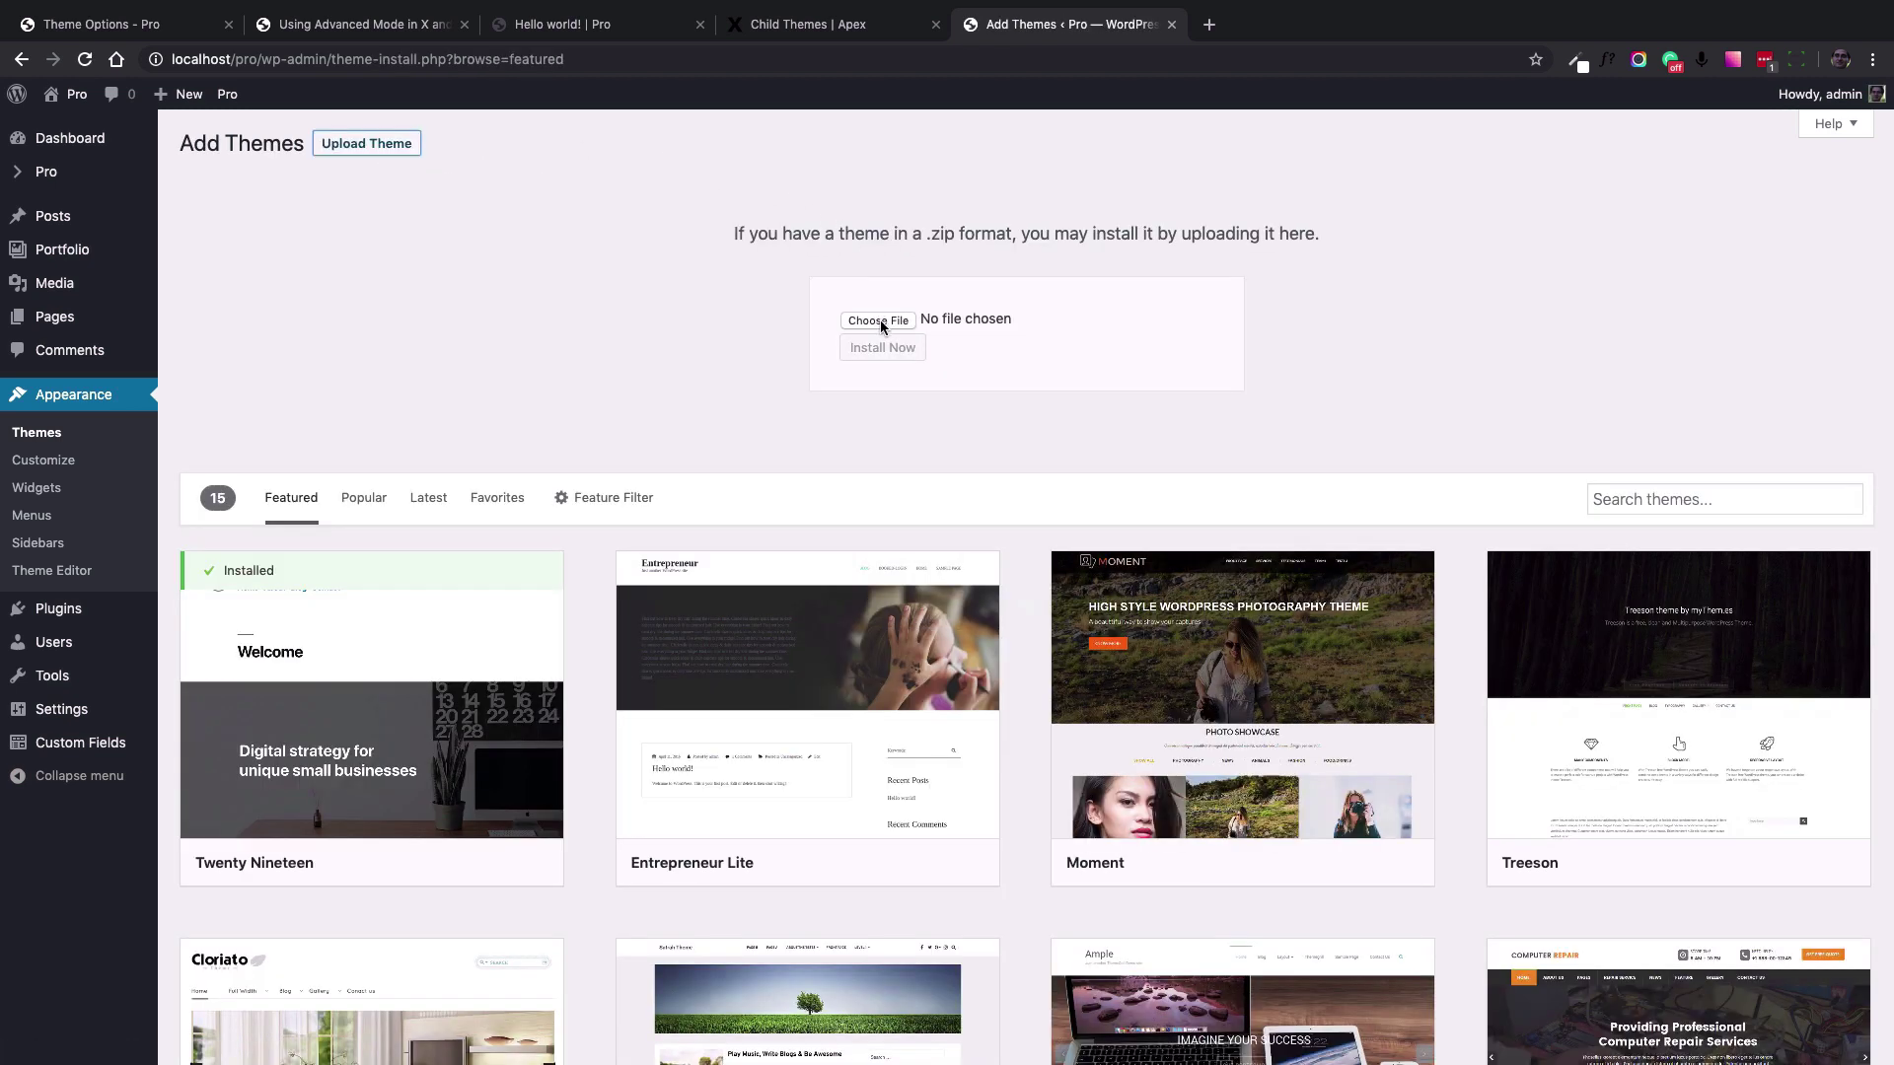
left_click(880, 319)
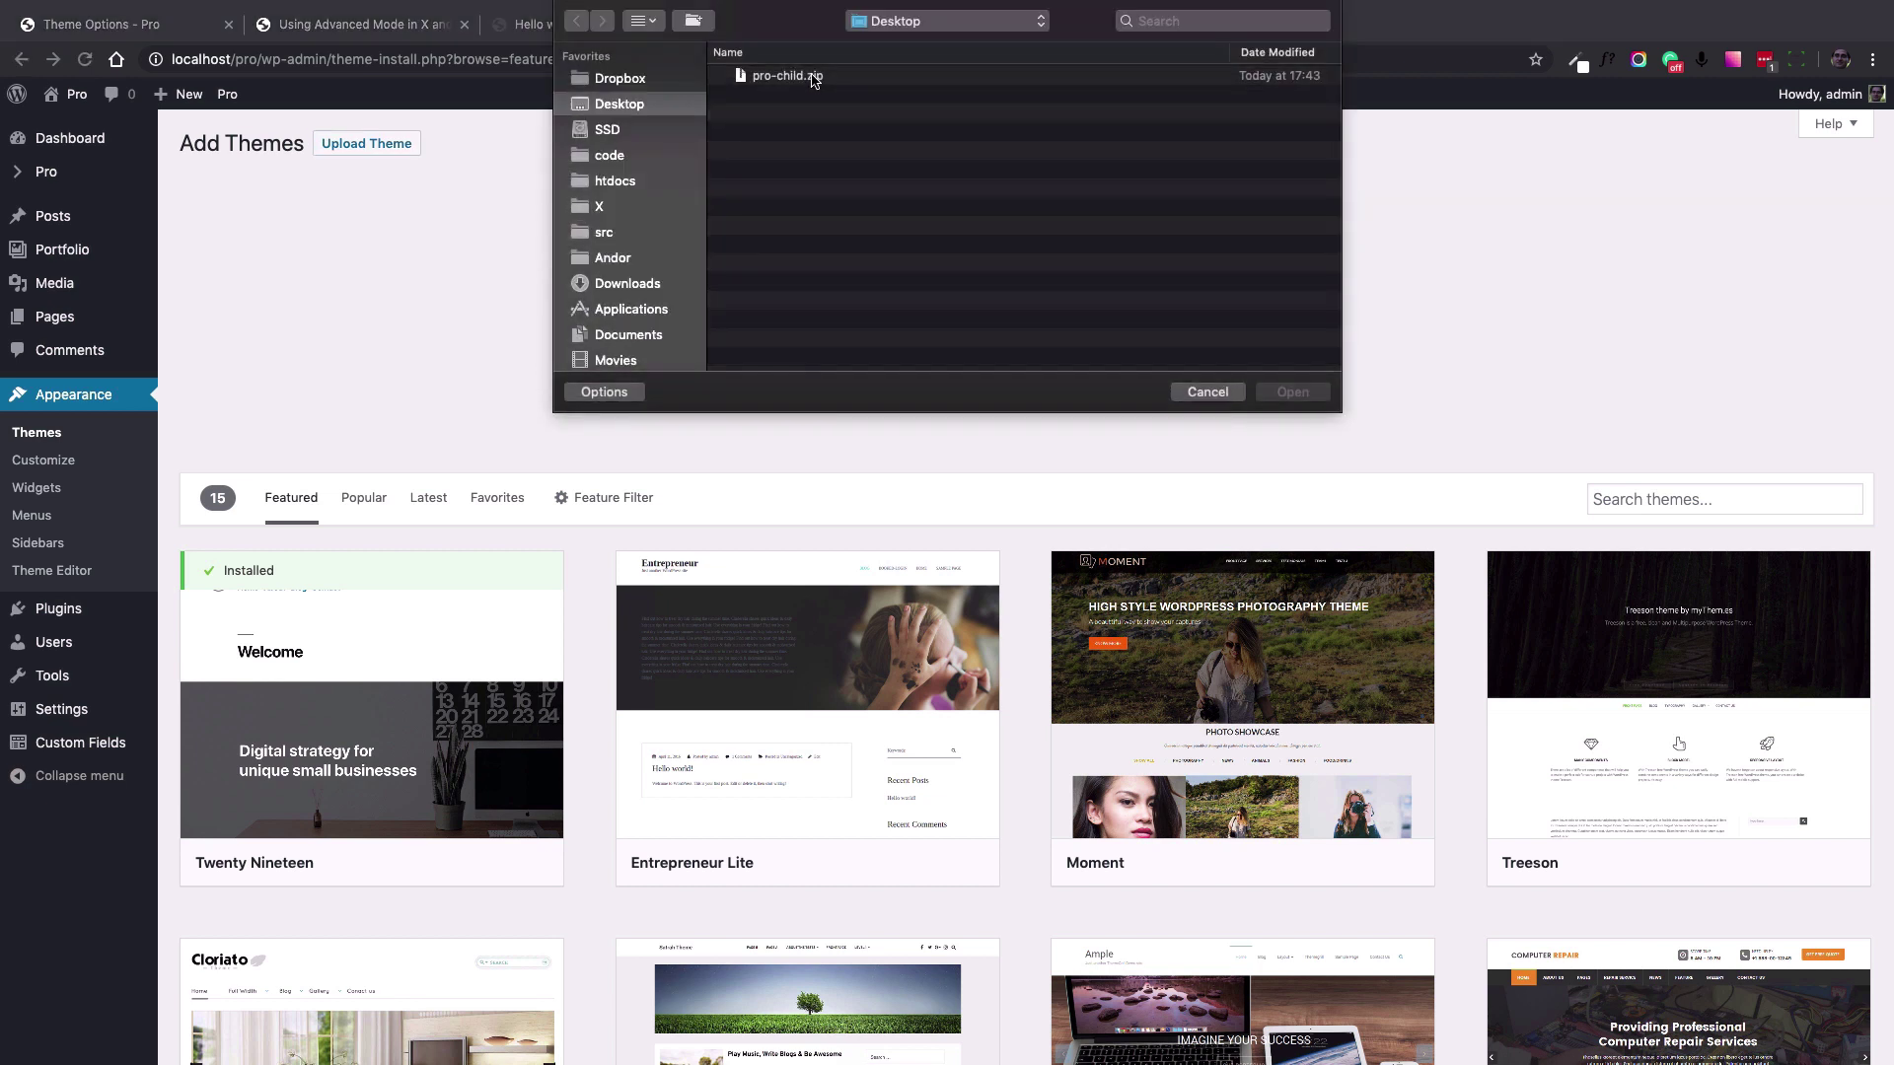
double_click(786, 76)
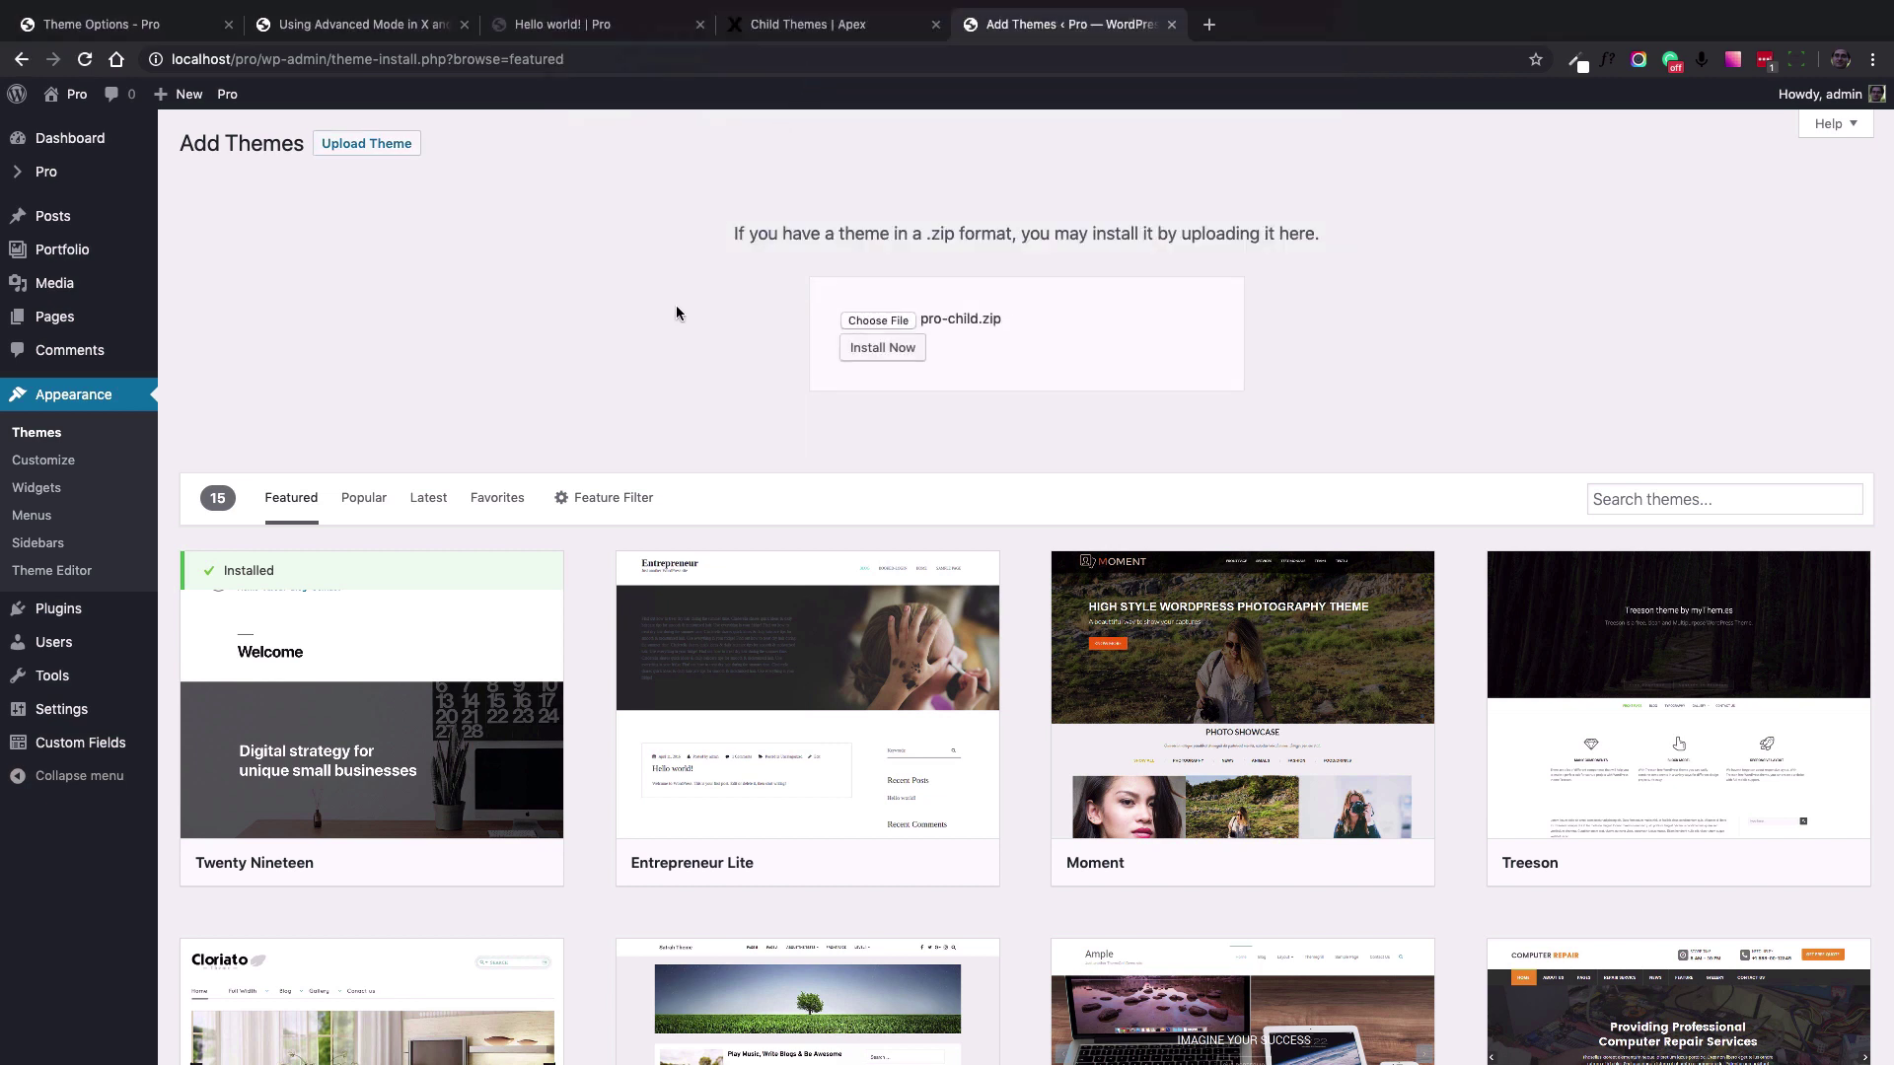
Install the uploaded pro-child theme and activate it.
left_click(897, 360)
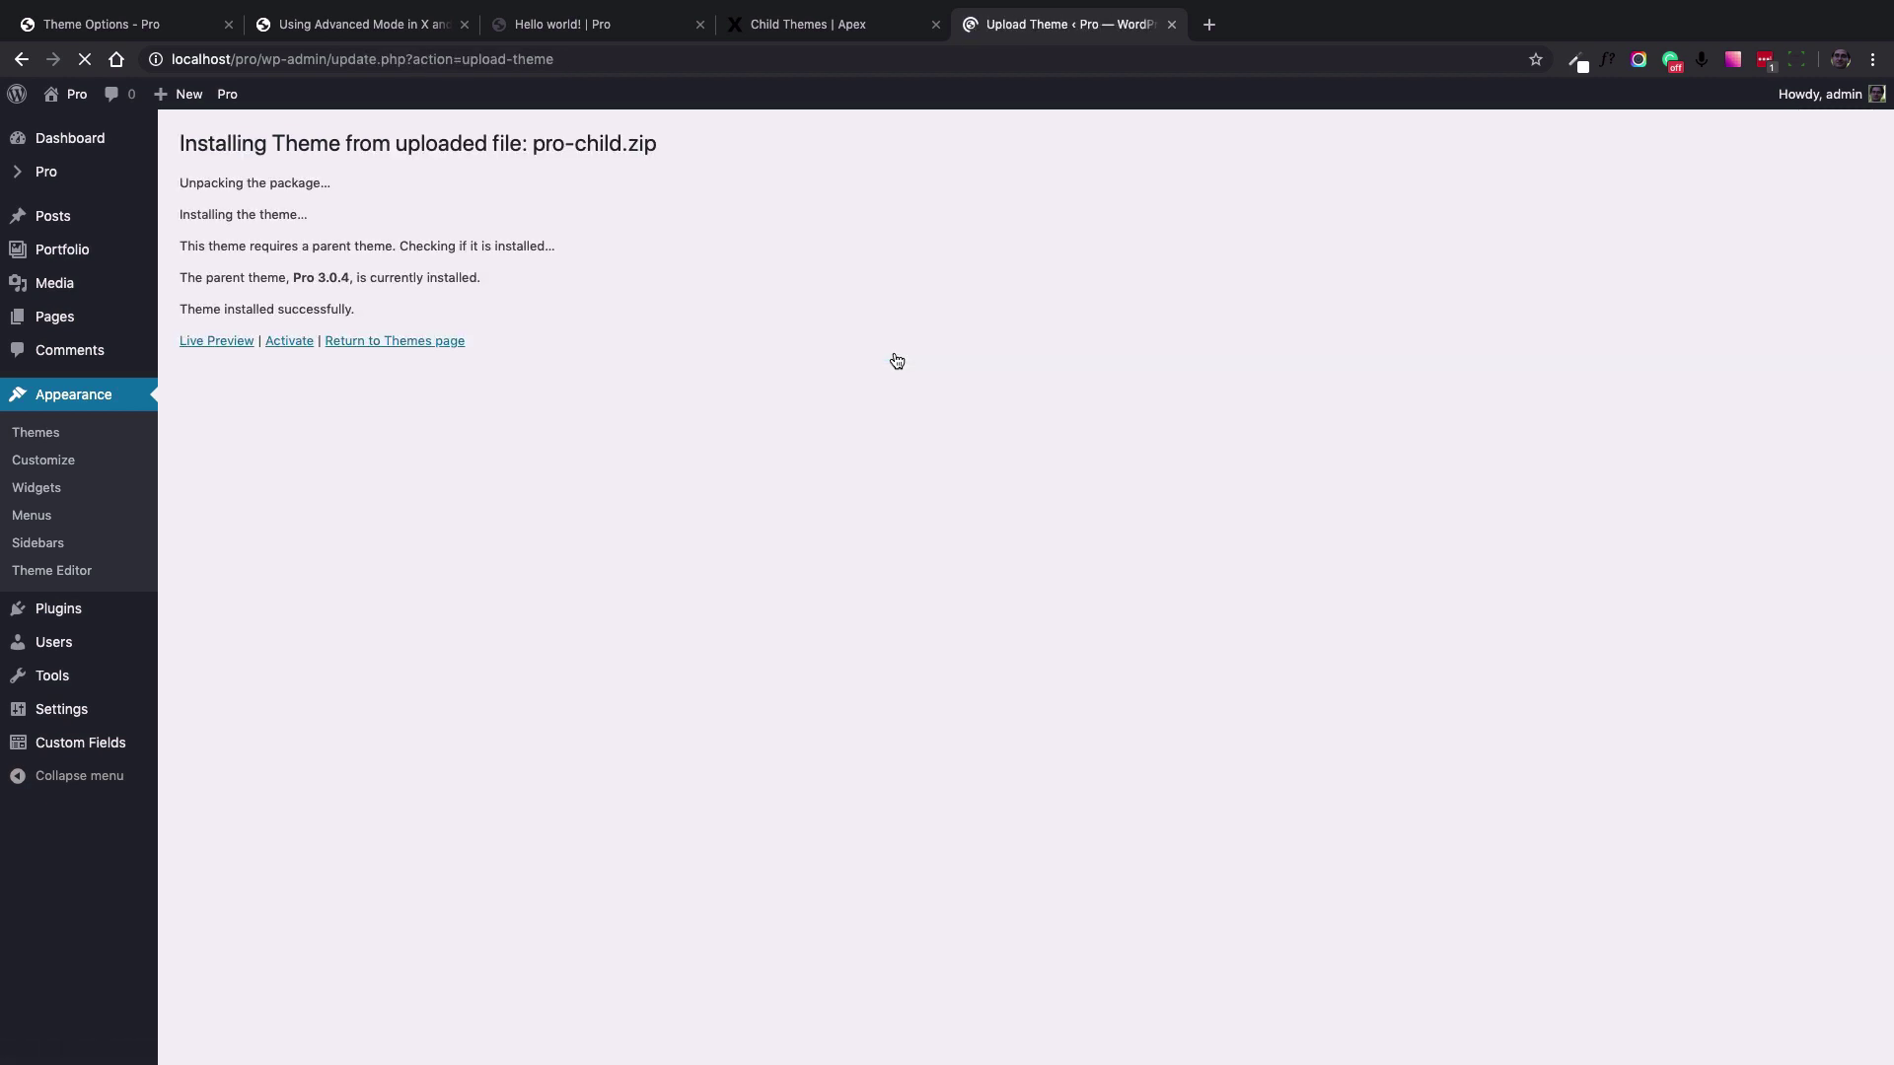
left_click(289, 341)
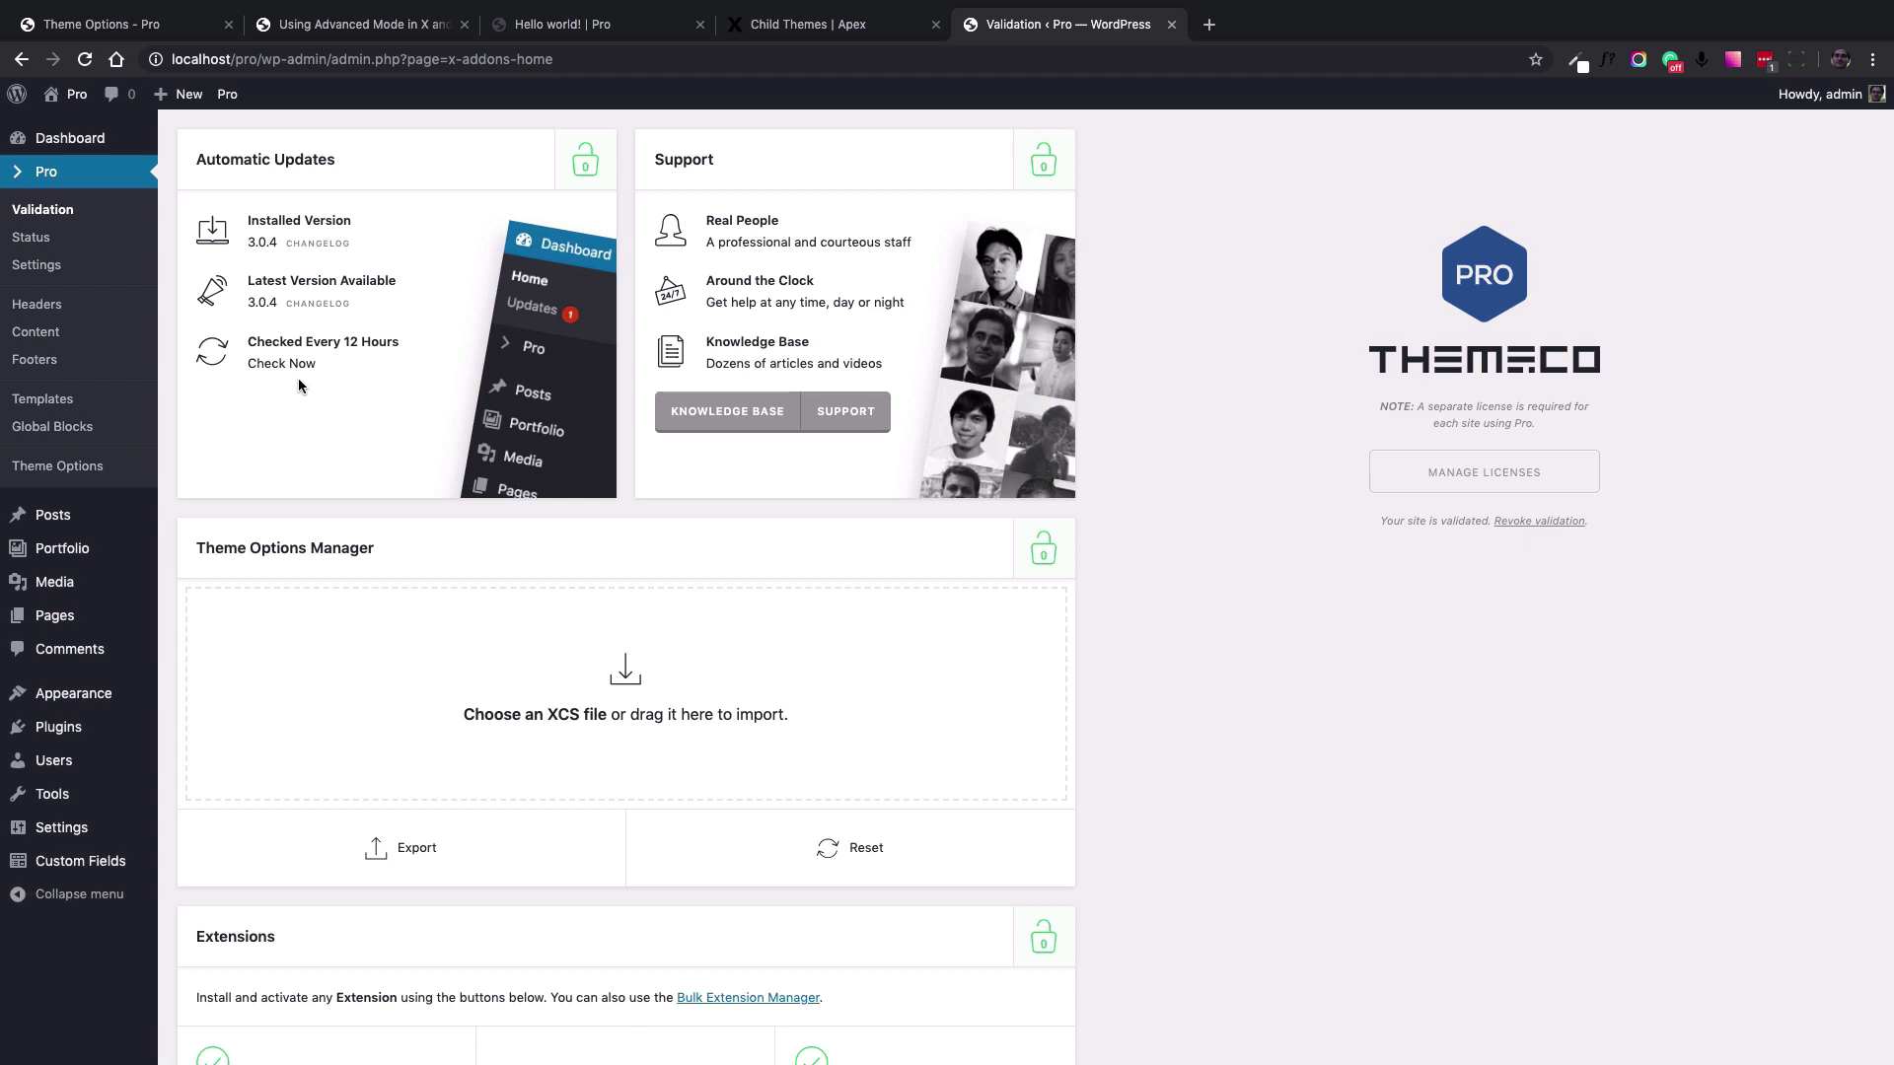
Open the Pro child theme's functions.php in the WordPress Theme Editor.
mouse_move(119, 694)
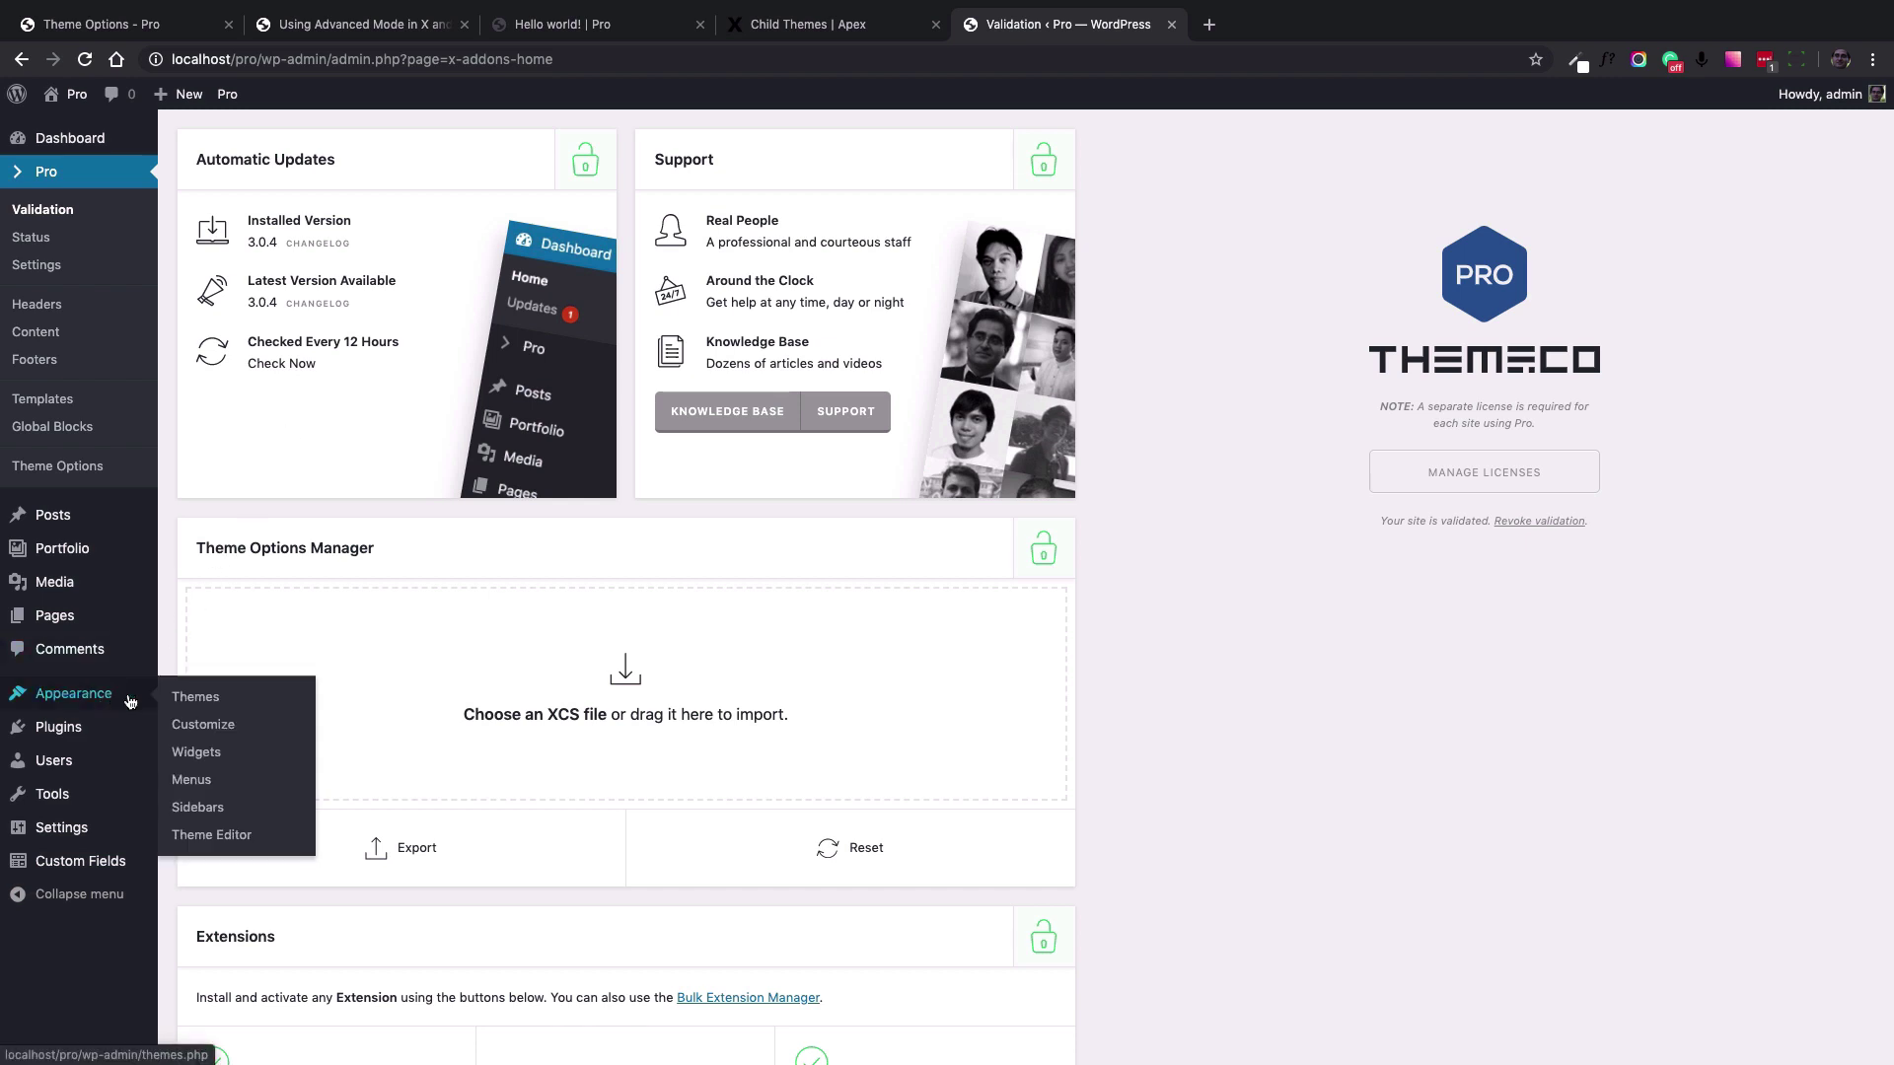
left_click(217, 836)
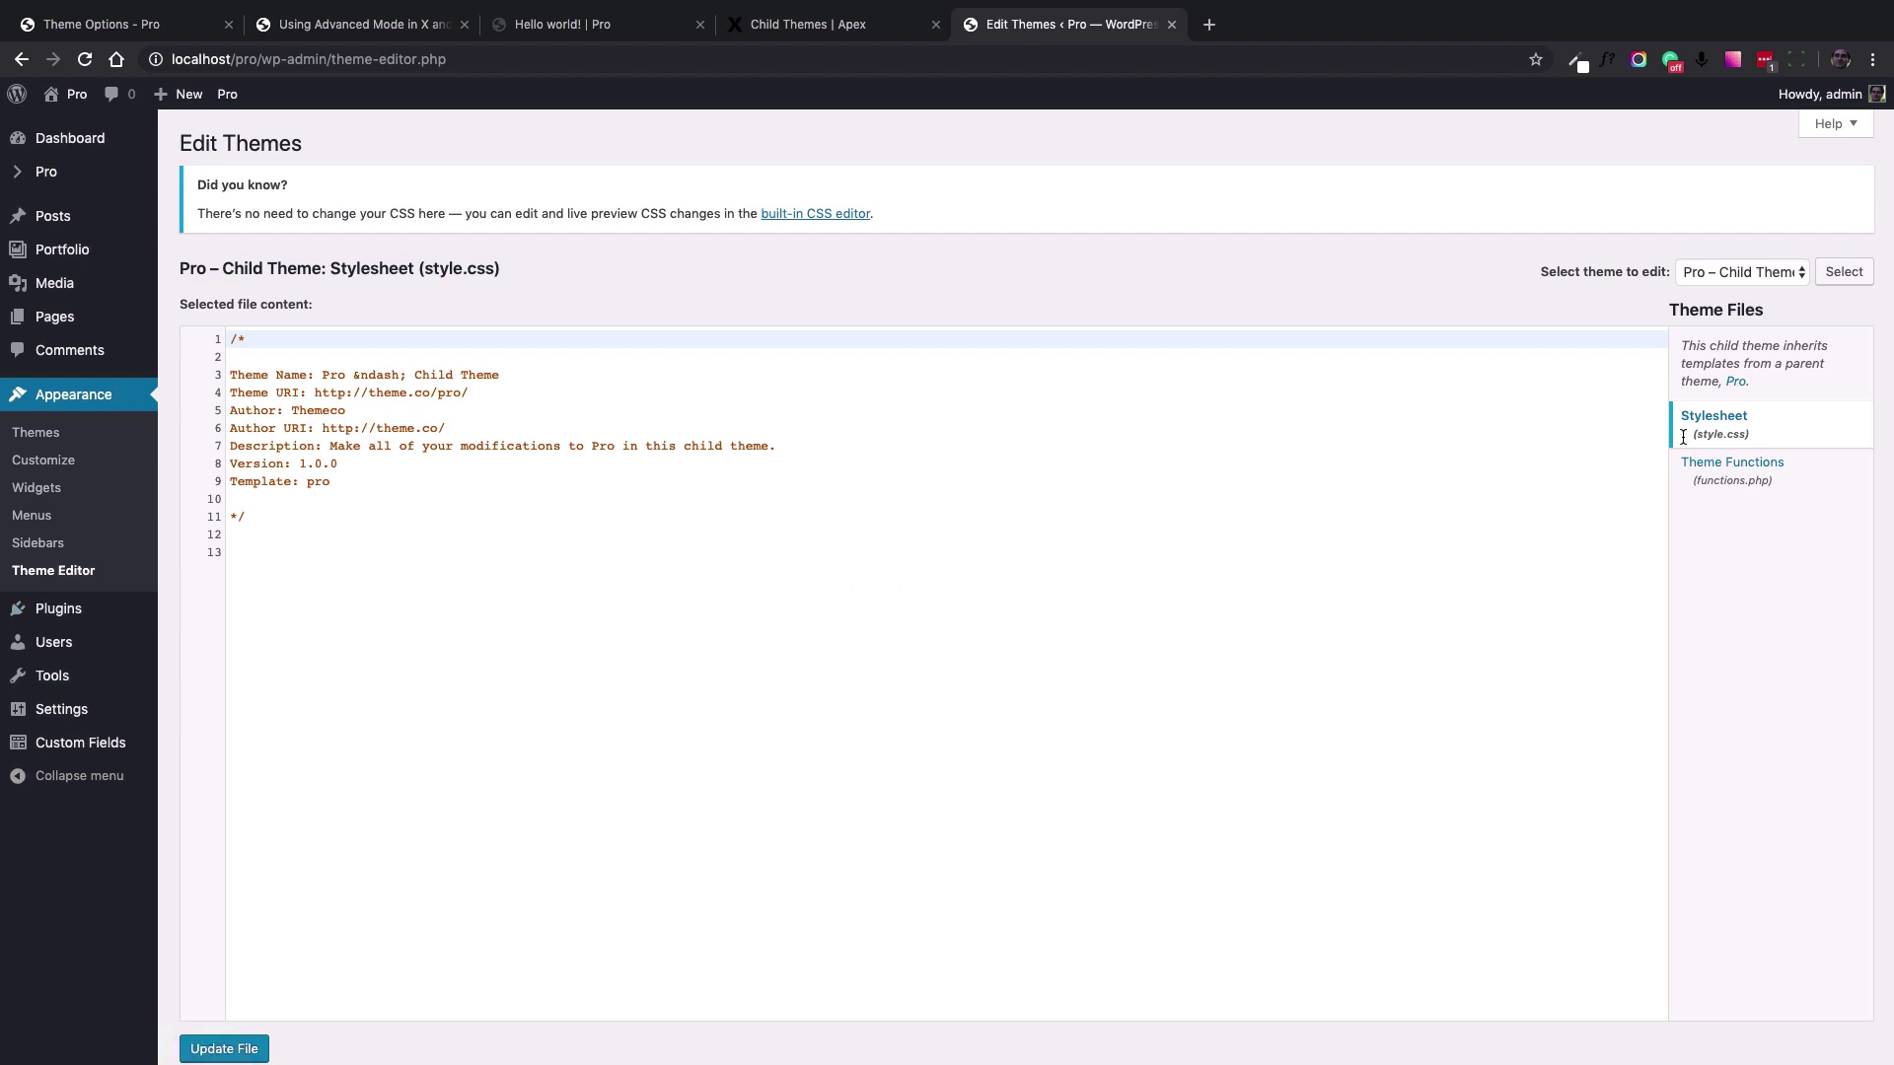
left_click(1803, 481)
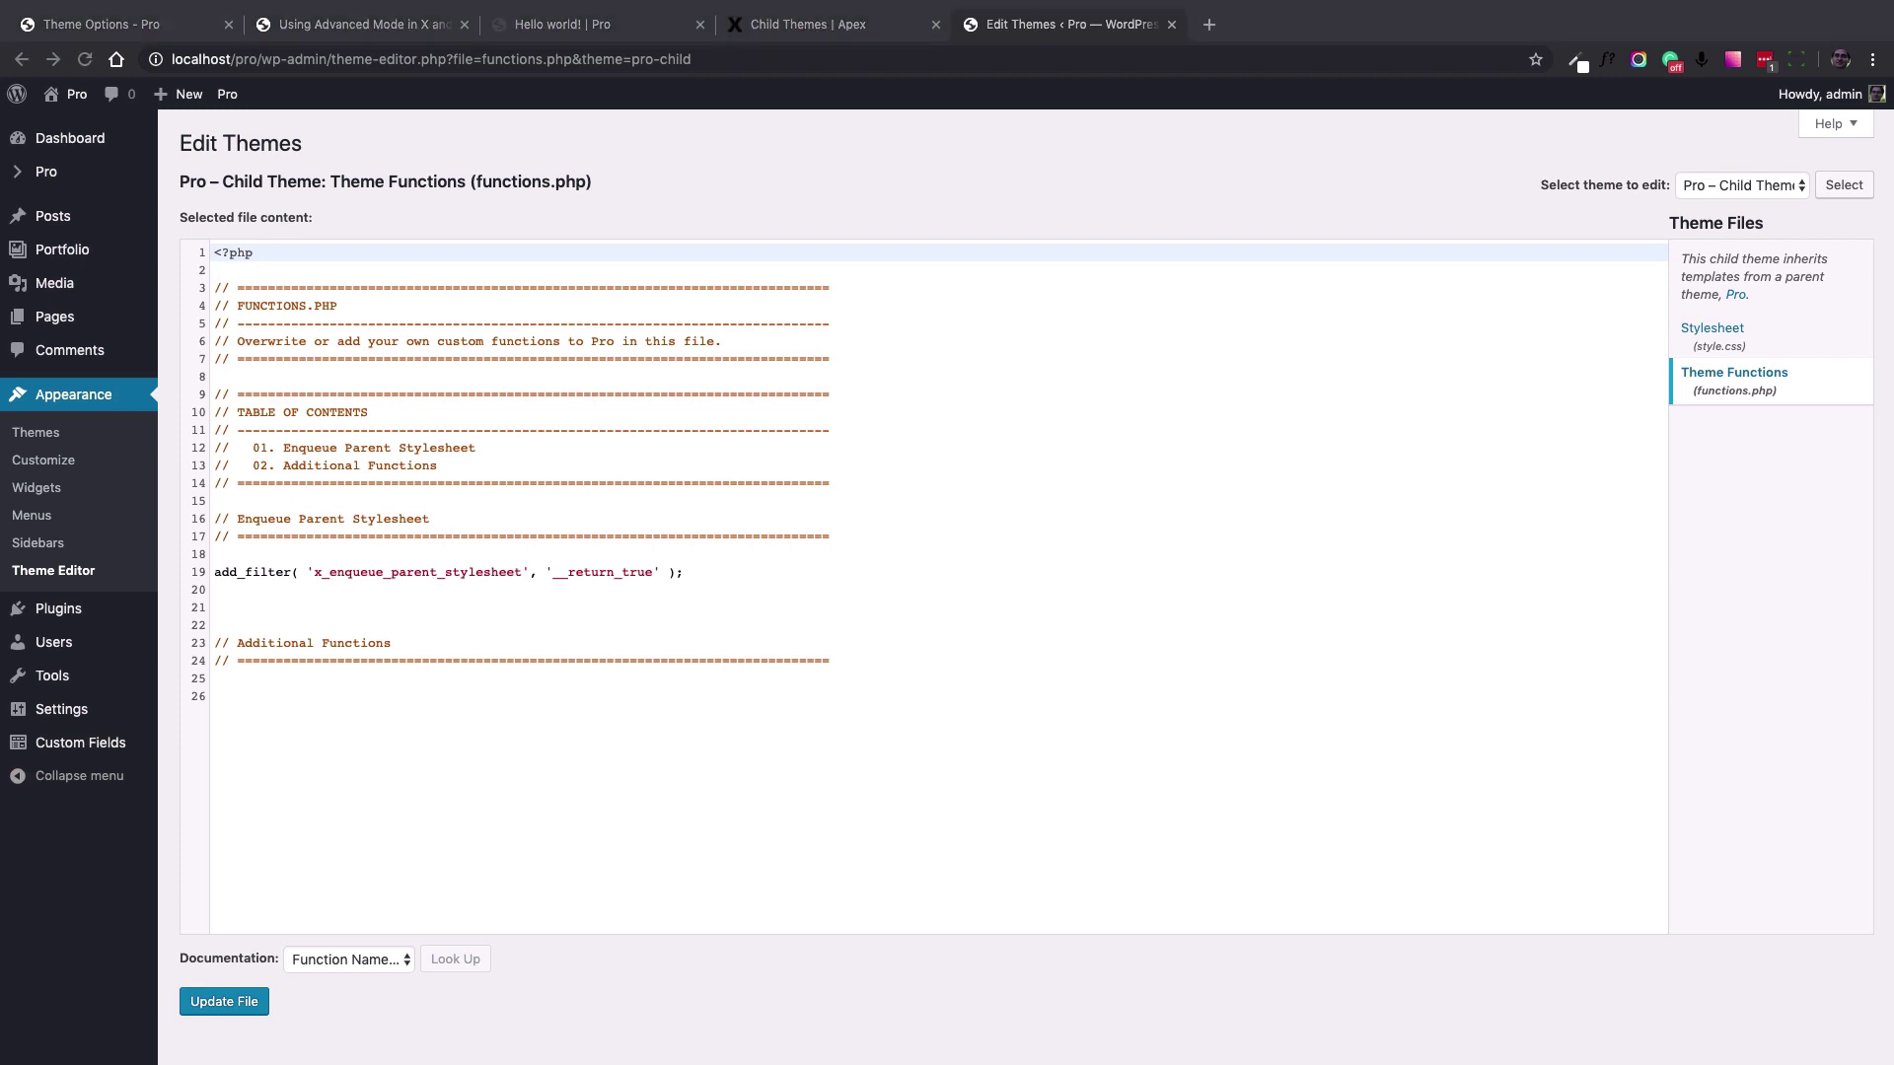
Paste a custom_text_change gettext filter below Additional Functions, replacing 'Leave a Reply' with 'What's on Your Mind'.
left_click(534, 716)
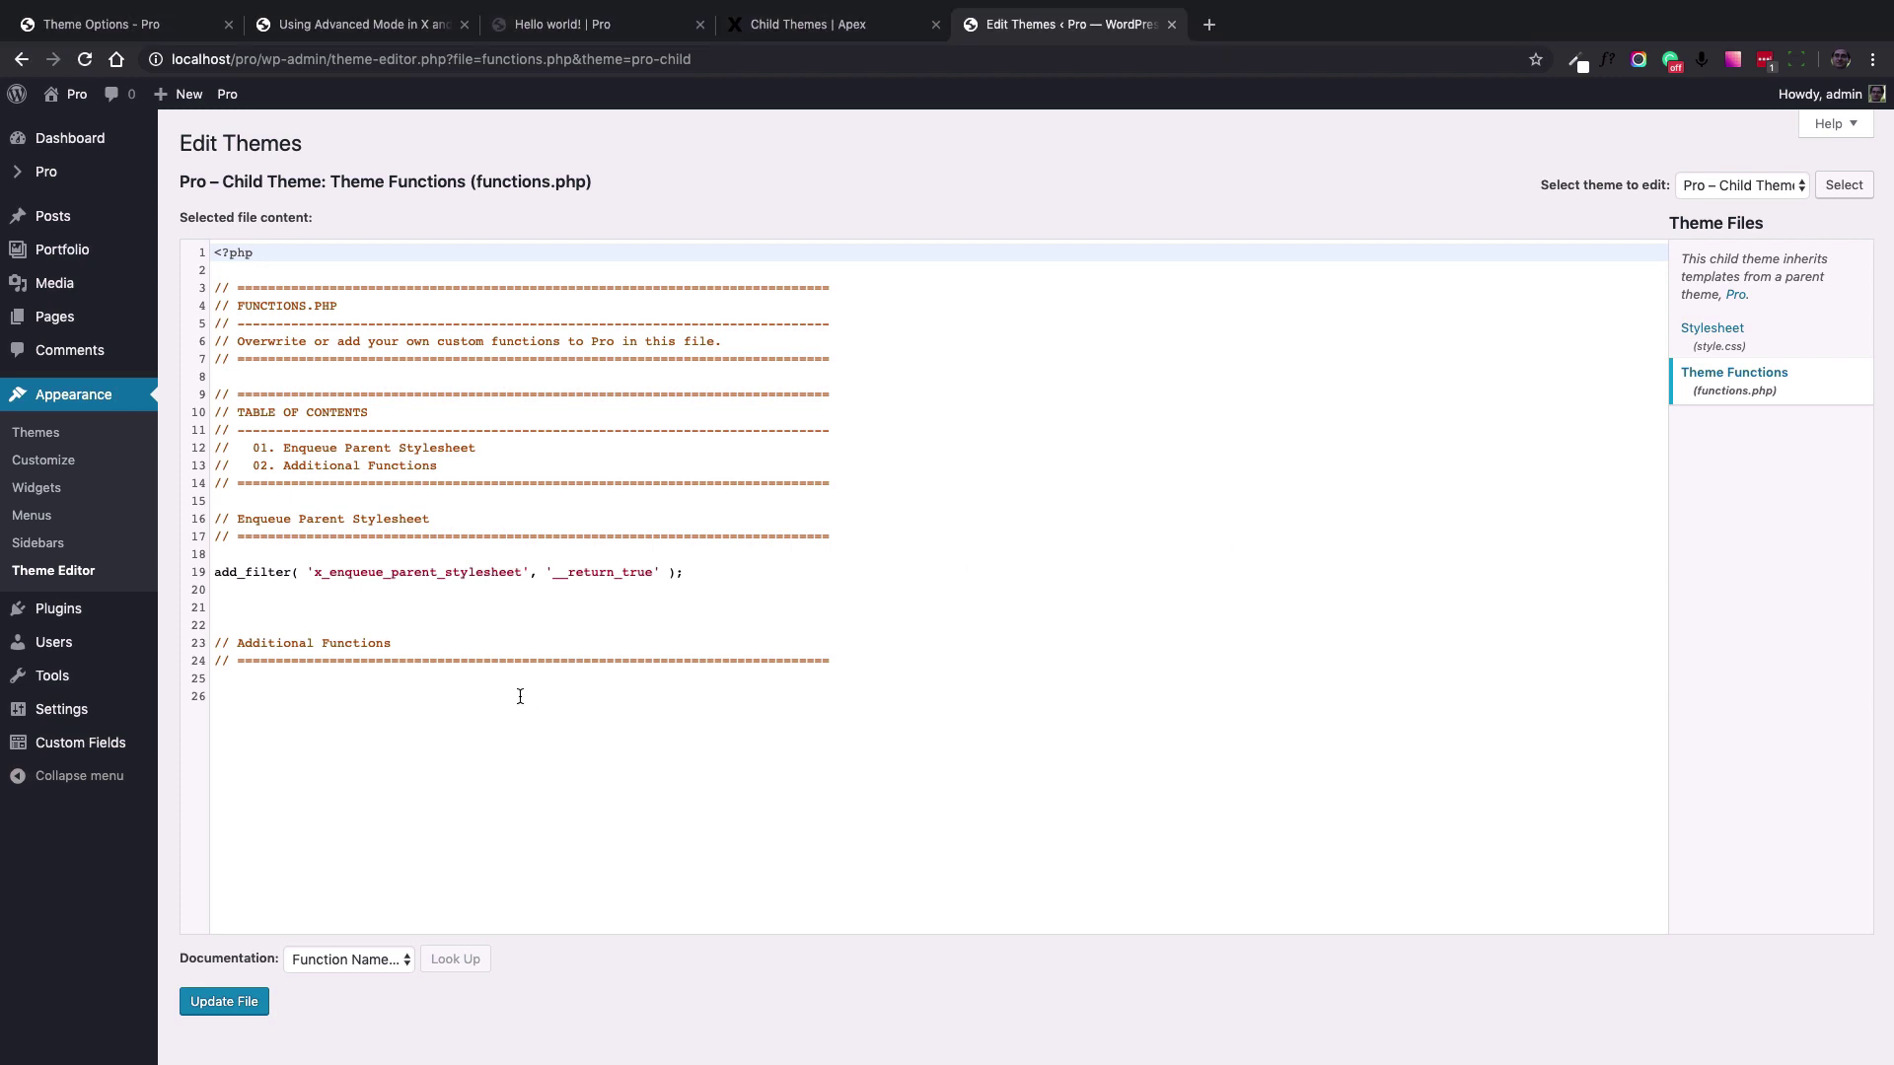
left_click(487, 675)
left_click_drag(409, 638, 237, 643)
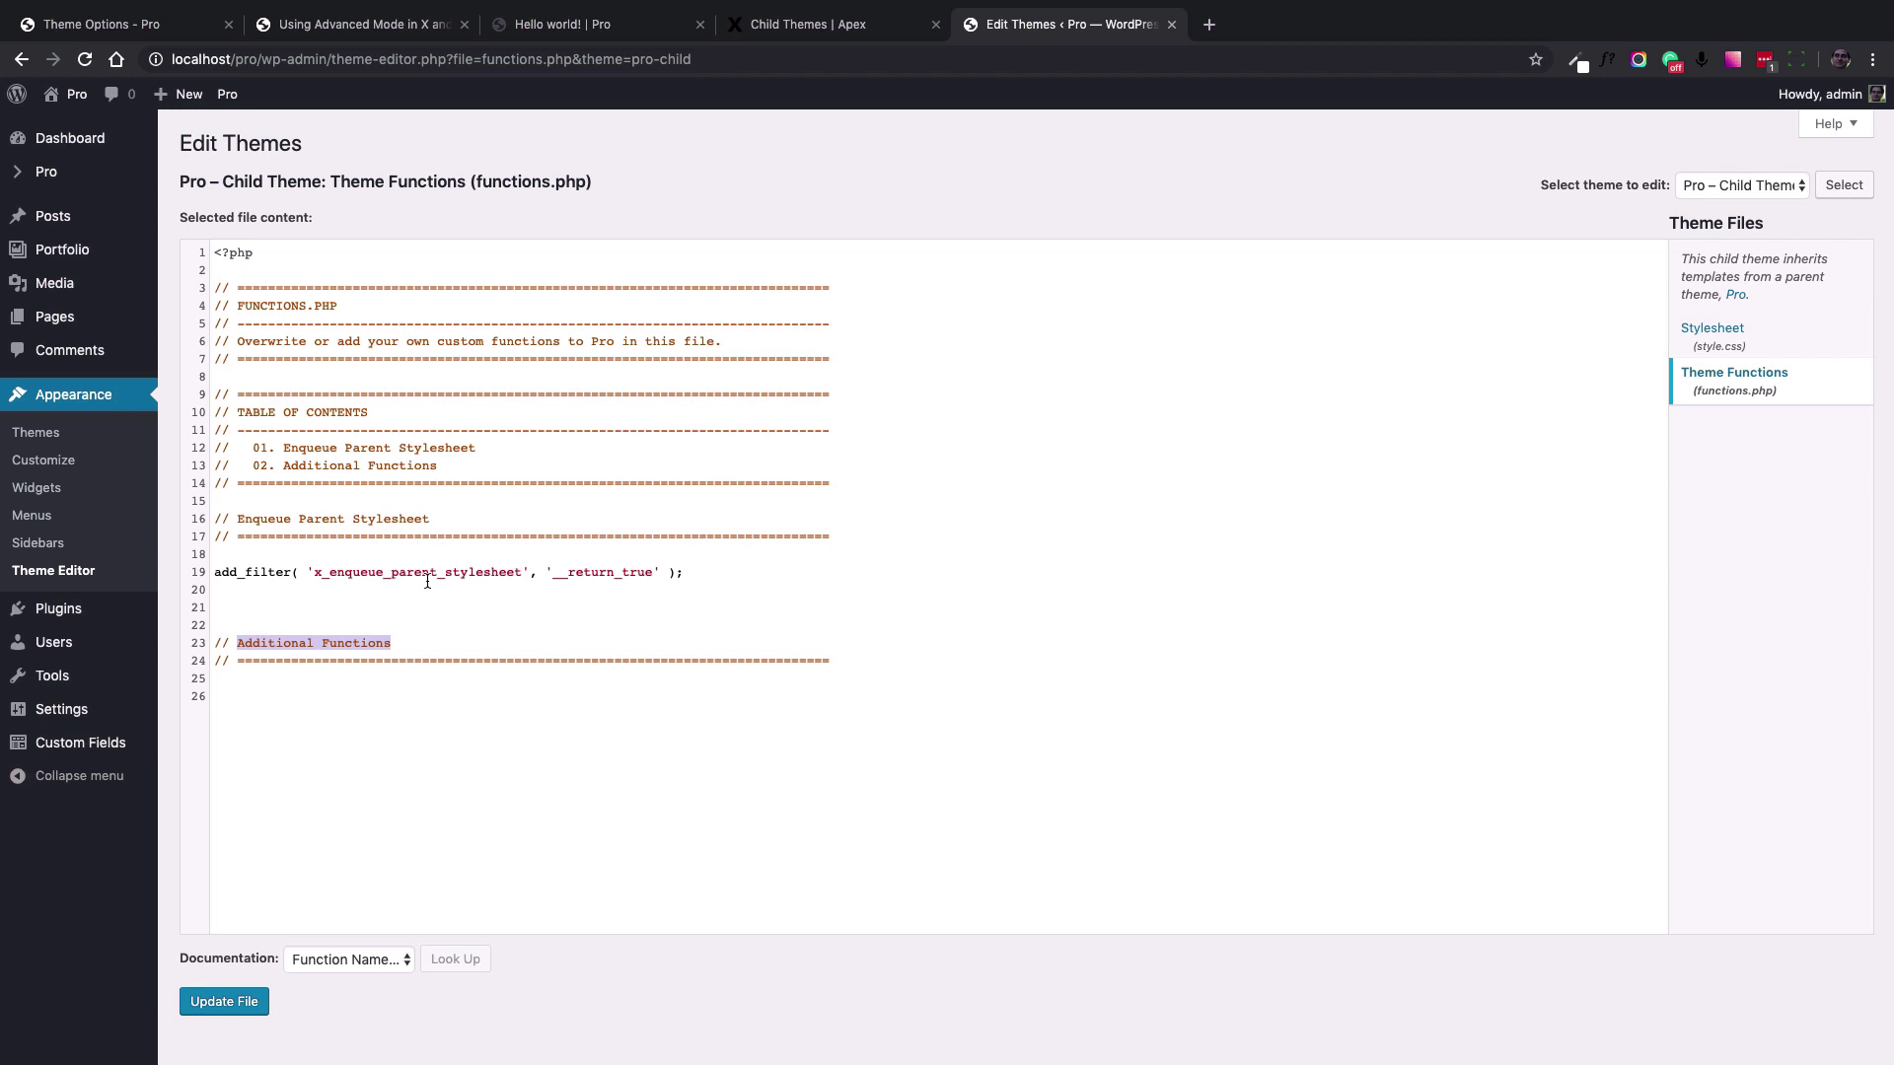
left_click(560, 715)
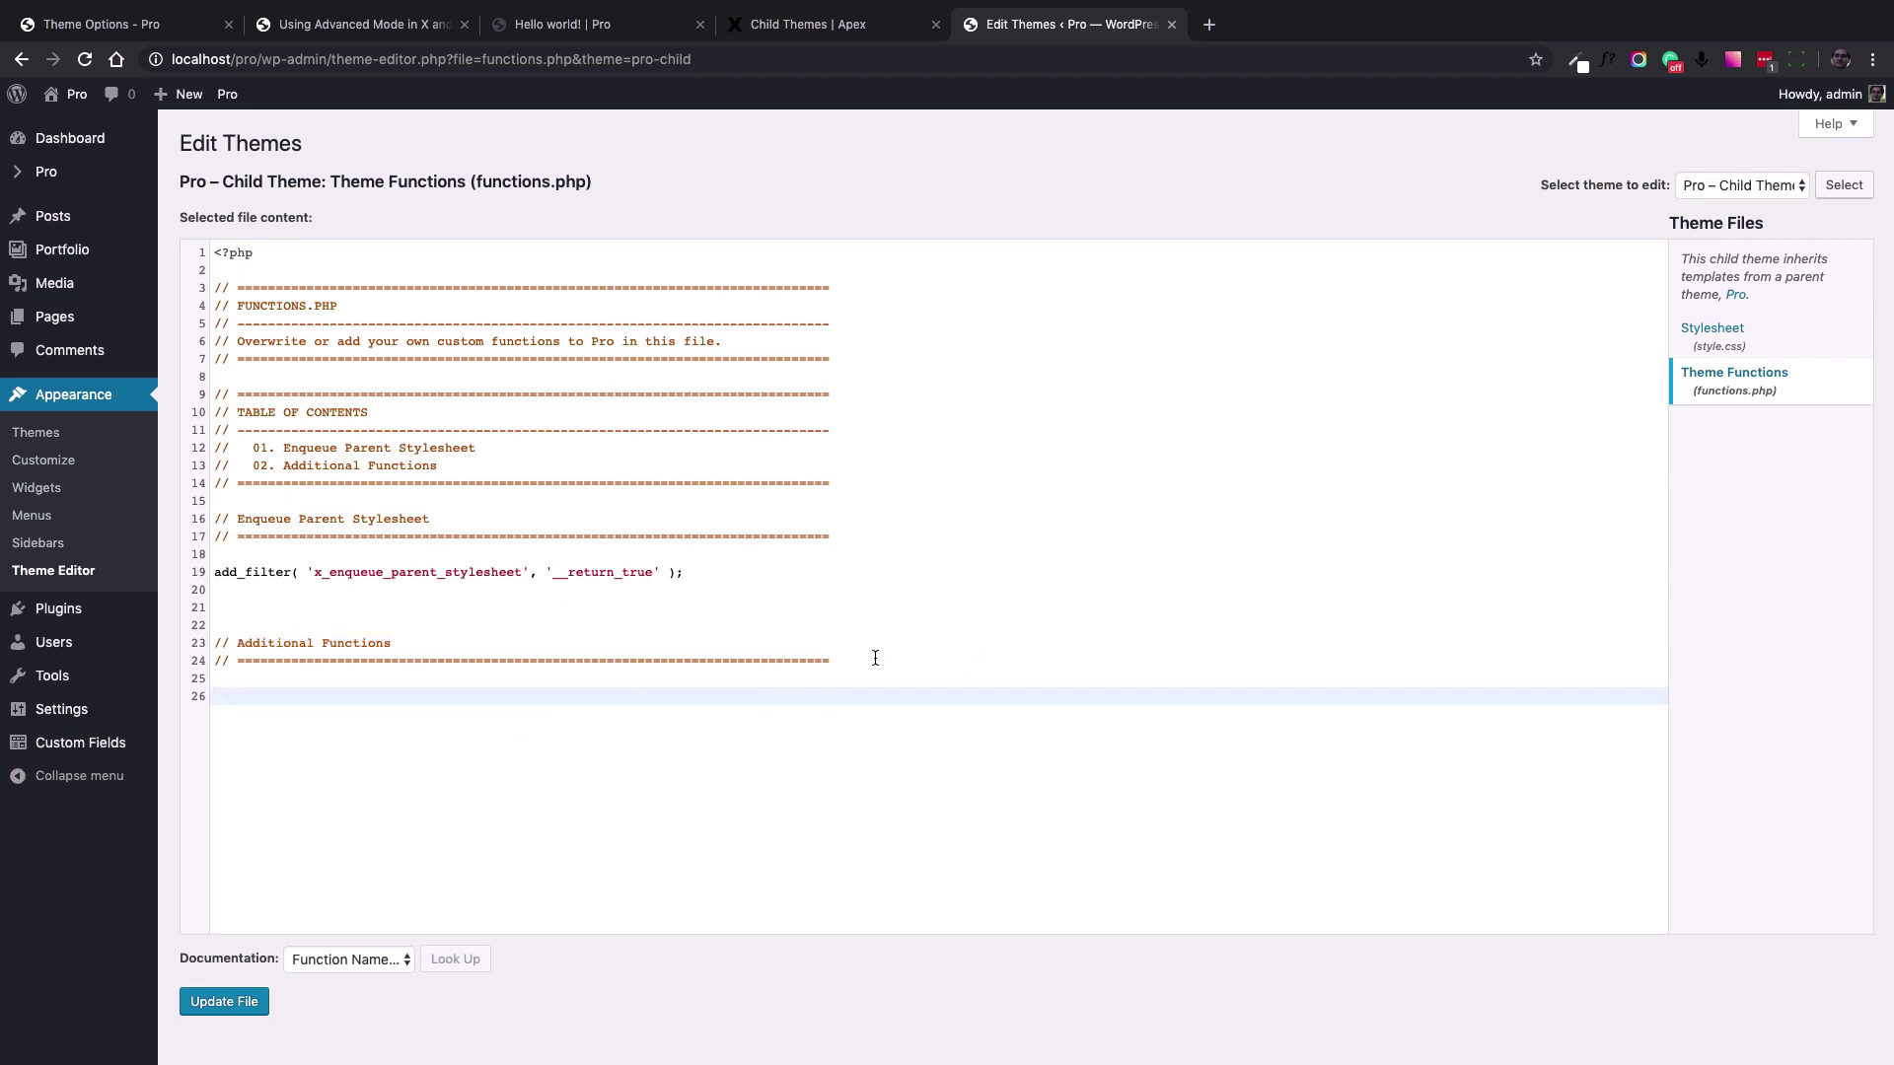
type("function custom_text_change($changed) {     $changed = str_ireplace(\"Leave a Reply\", \"What's on Your Mind\", $changed);     return $changed; } add_filter('gettext', 'custom_text_change' );")
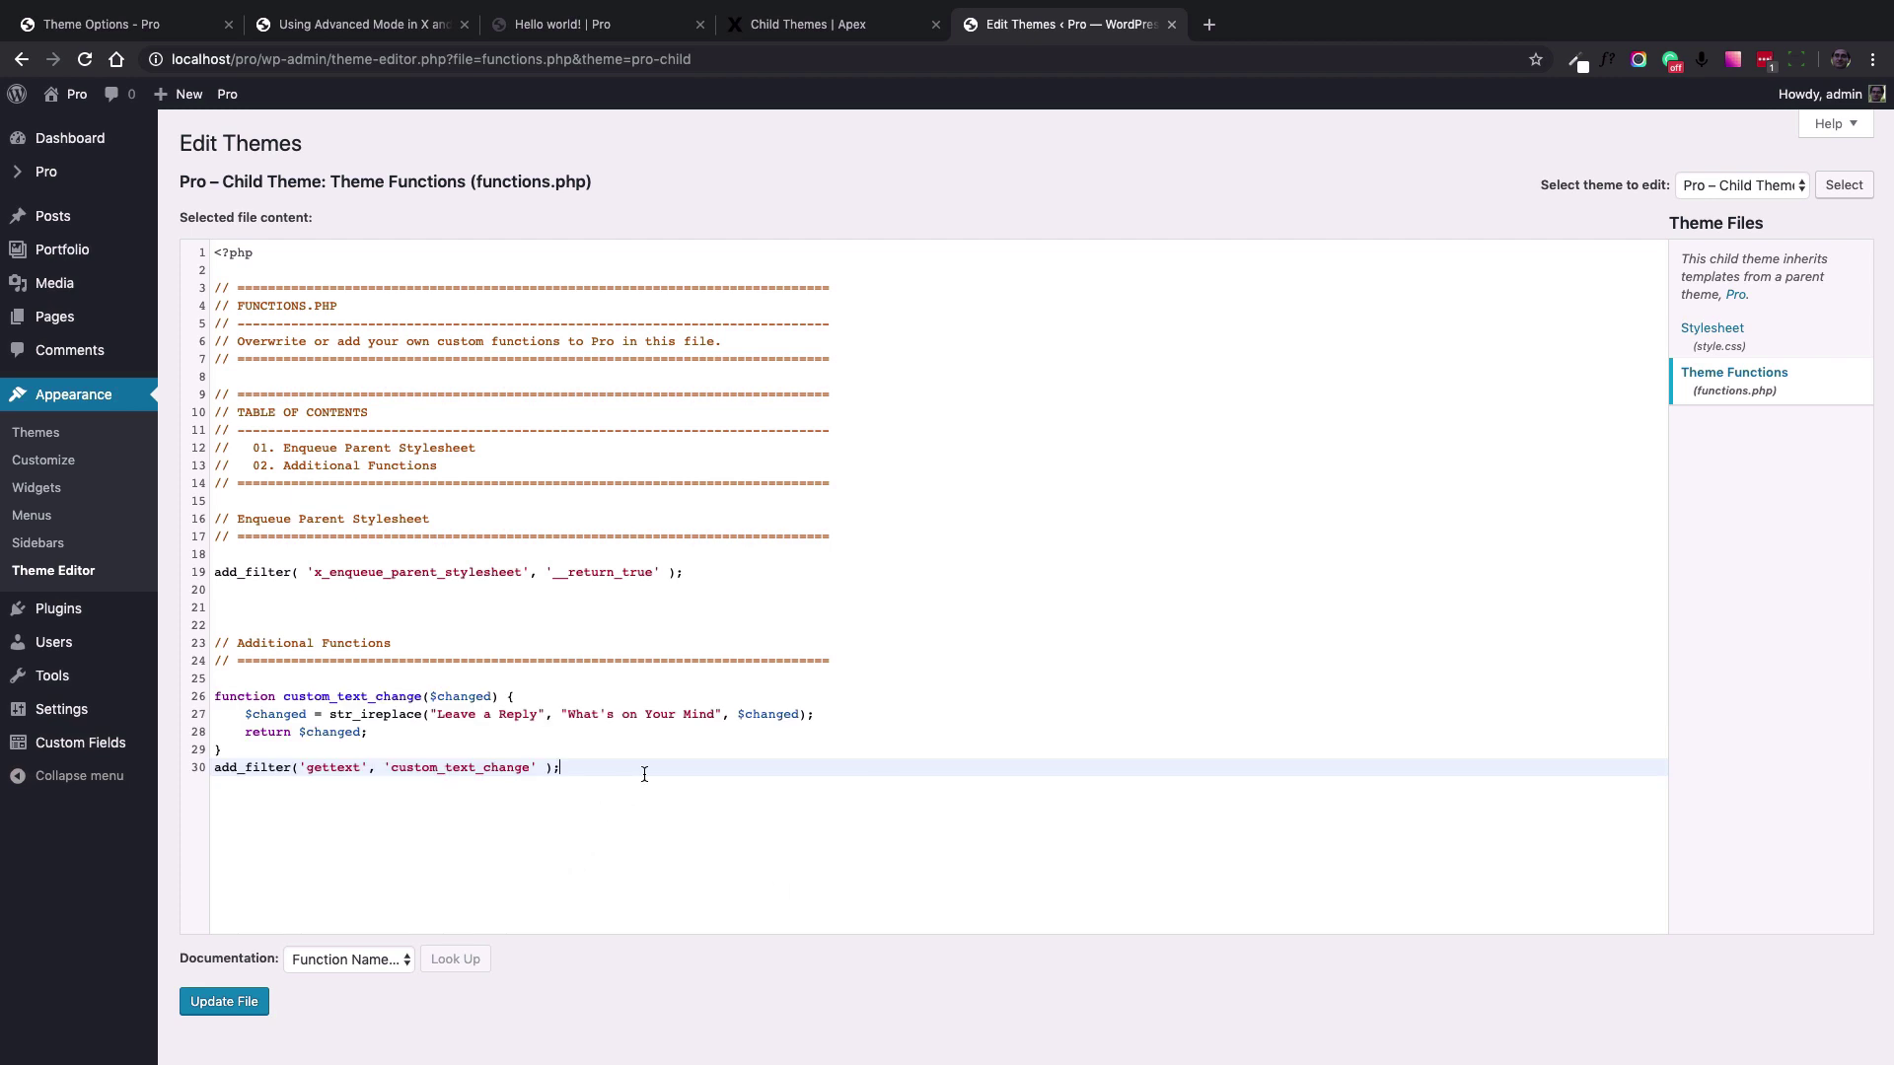
double_click(500, 765)
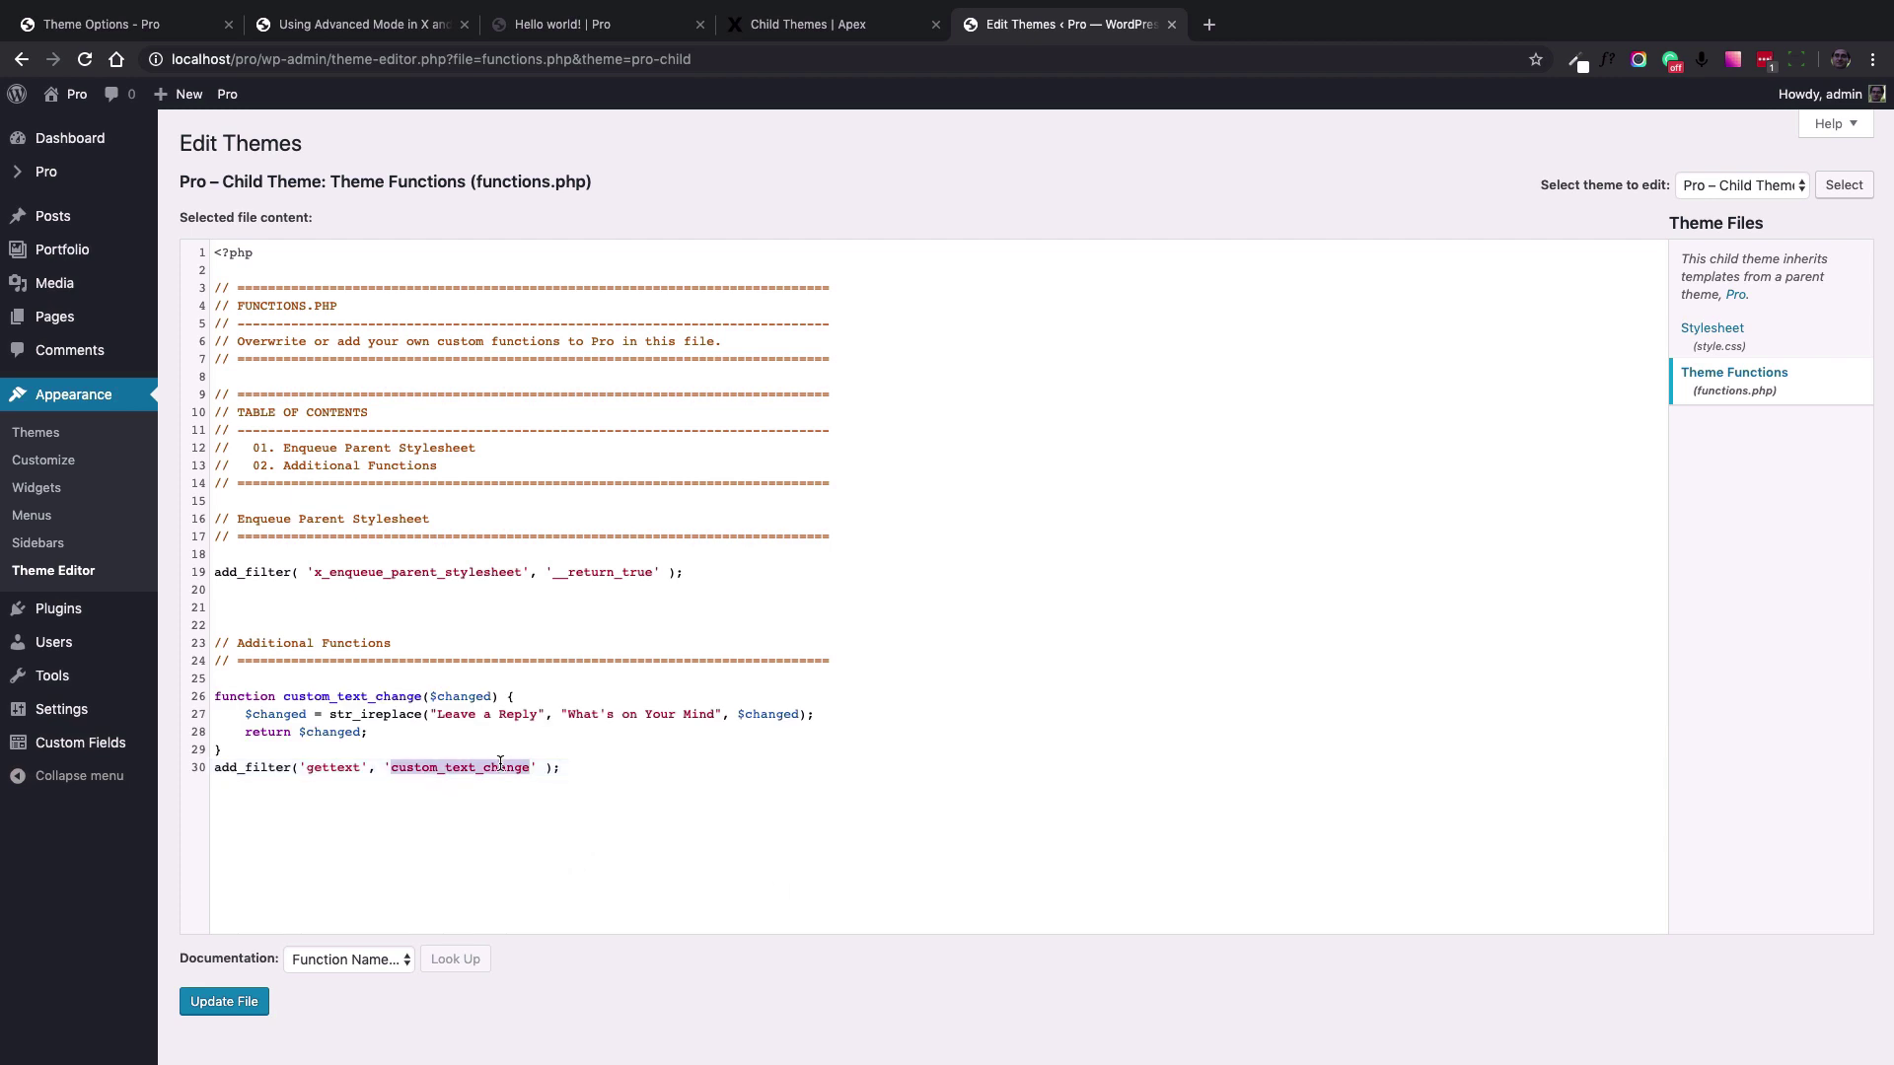
left_click(671, 707)
left_click(888, 734)
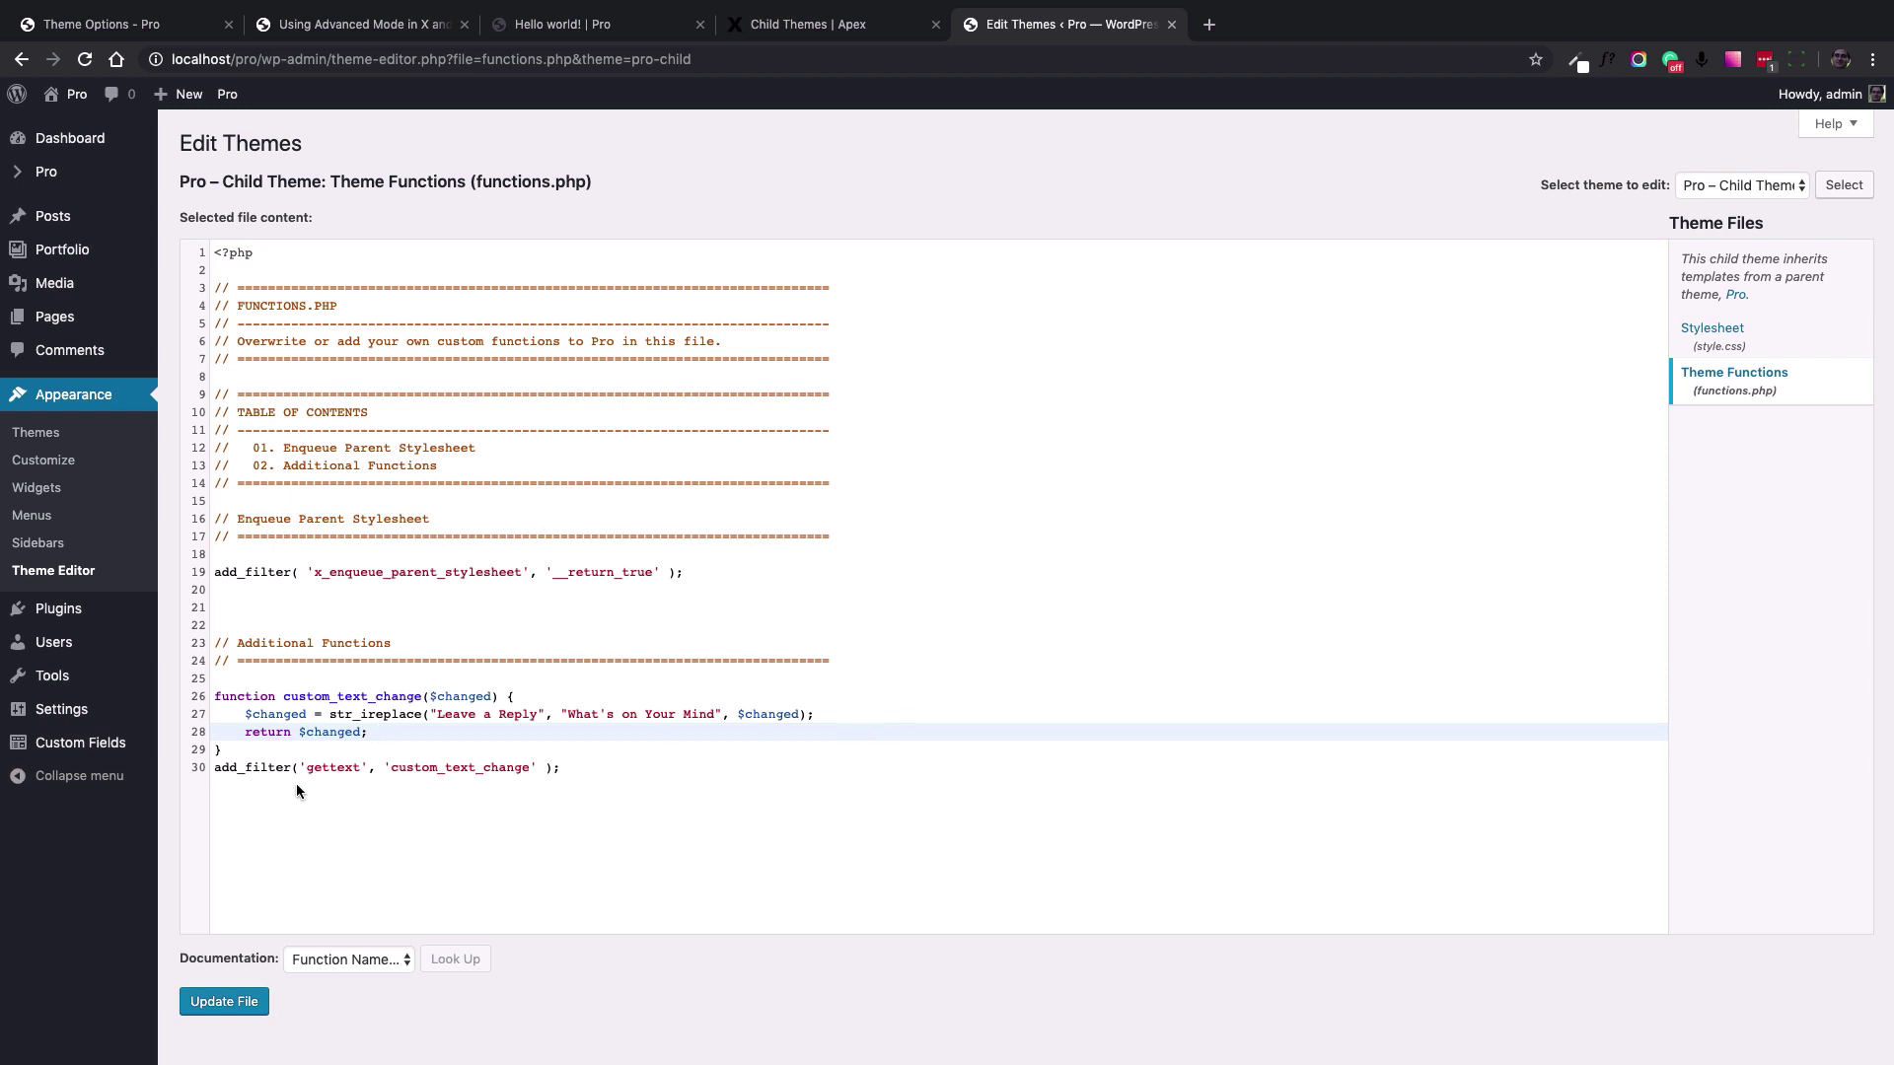
double_click(348, 767)
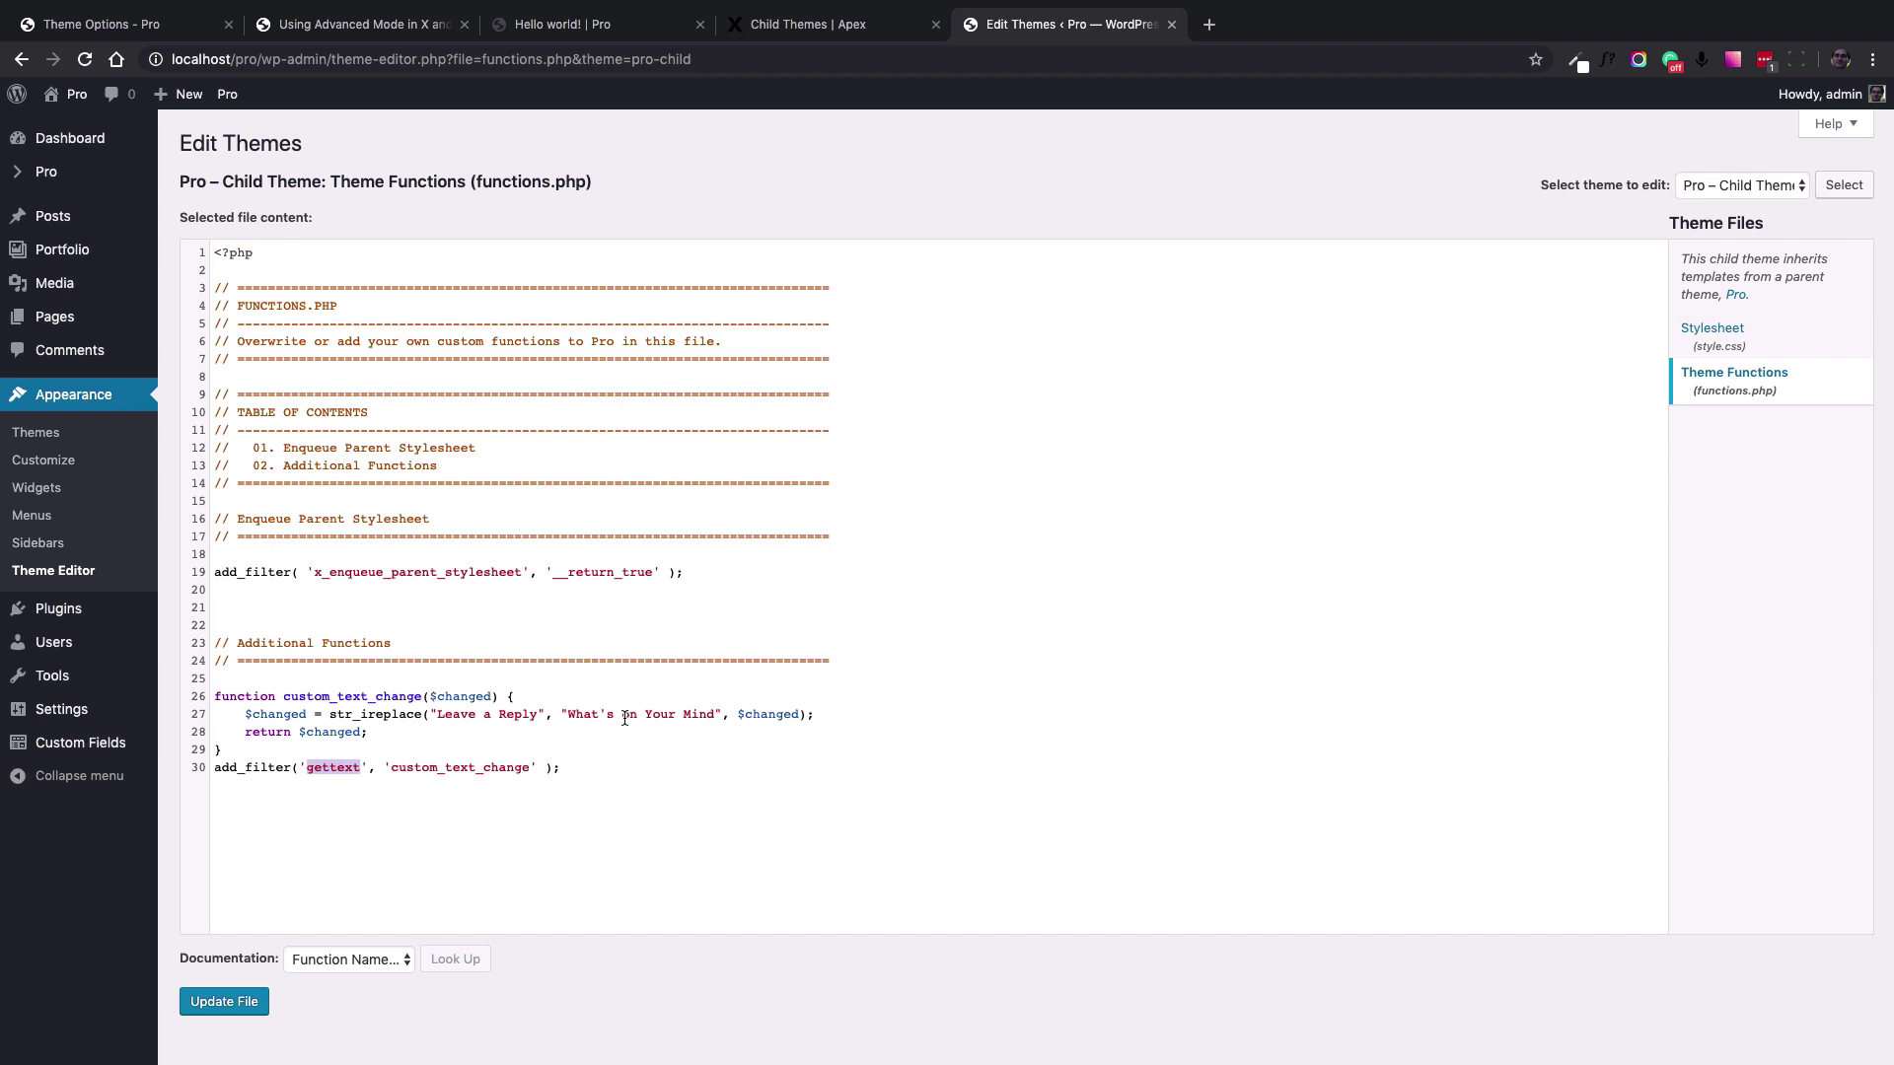
left_click(462, 768)
double_click(462, 767)
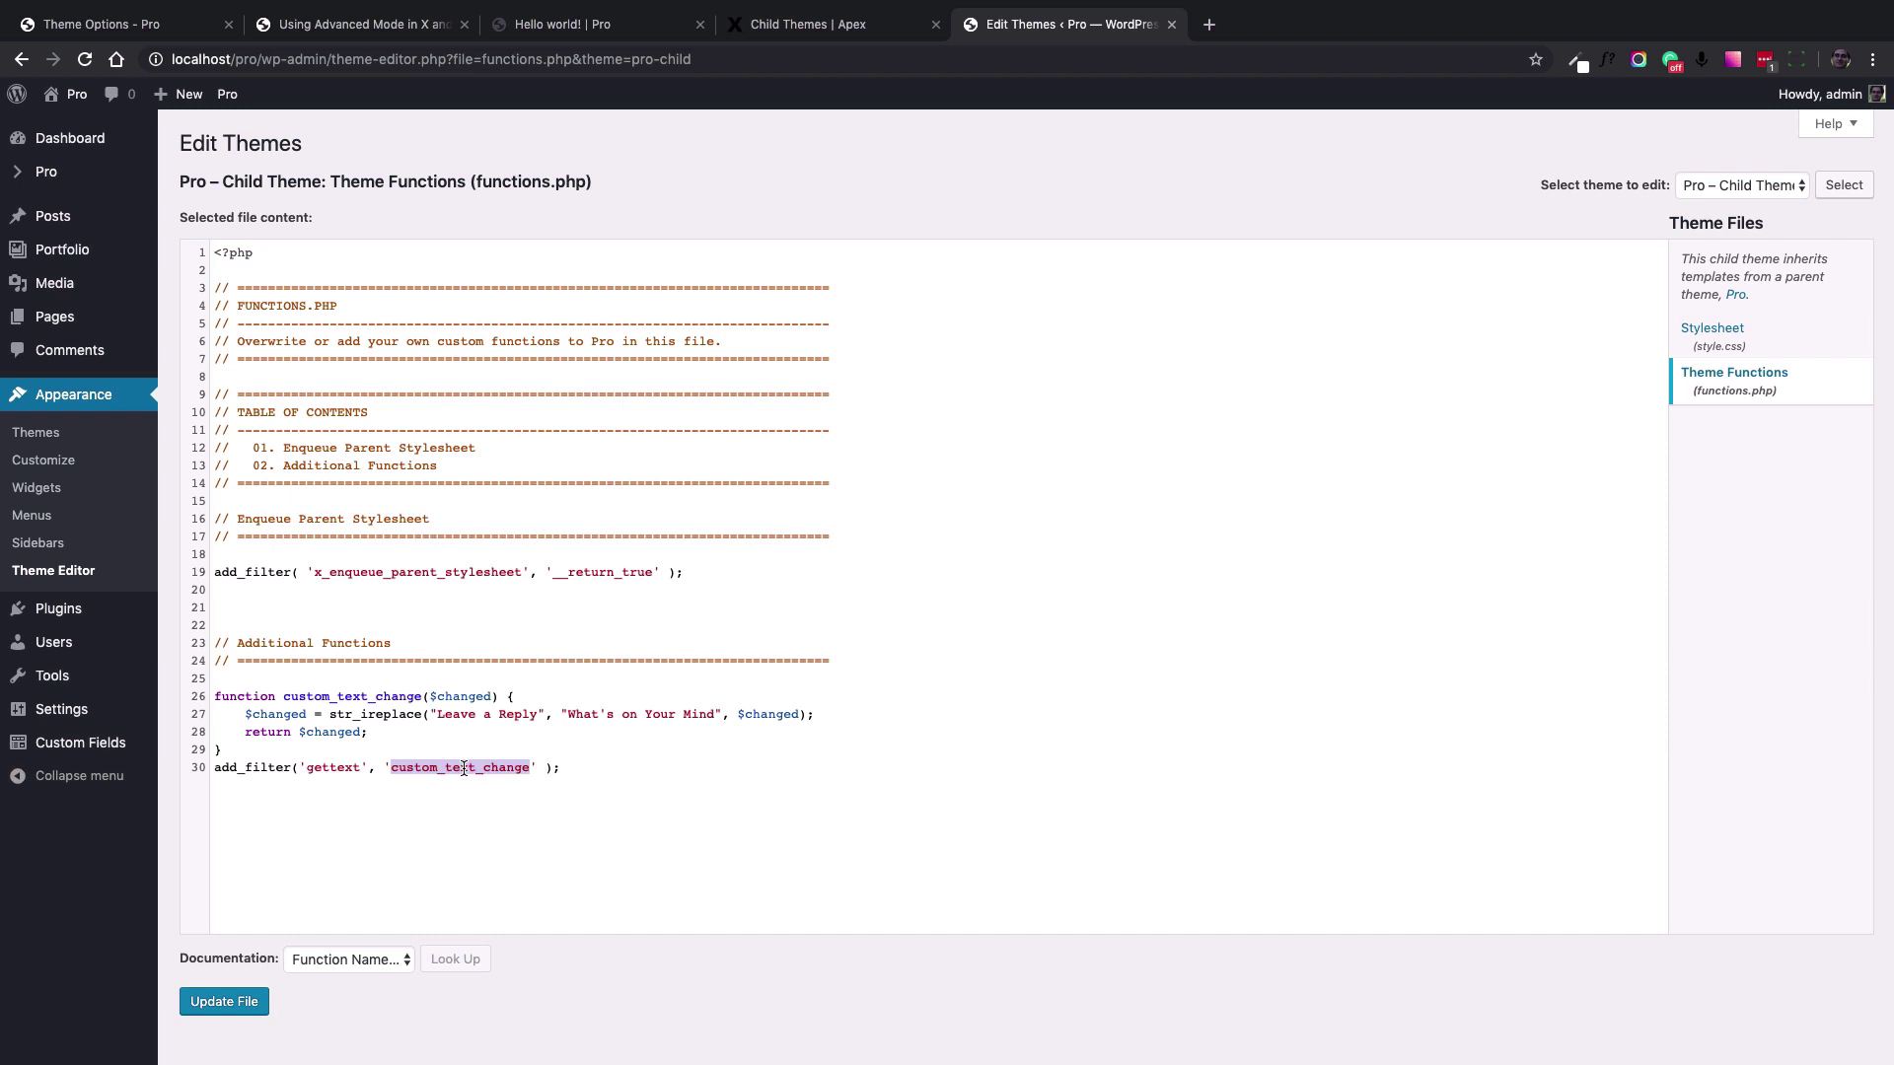
double_click(361, 696)
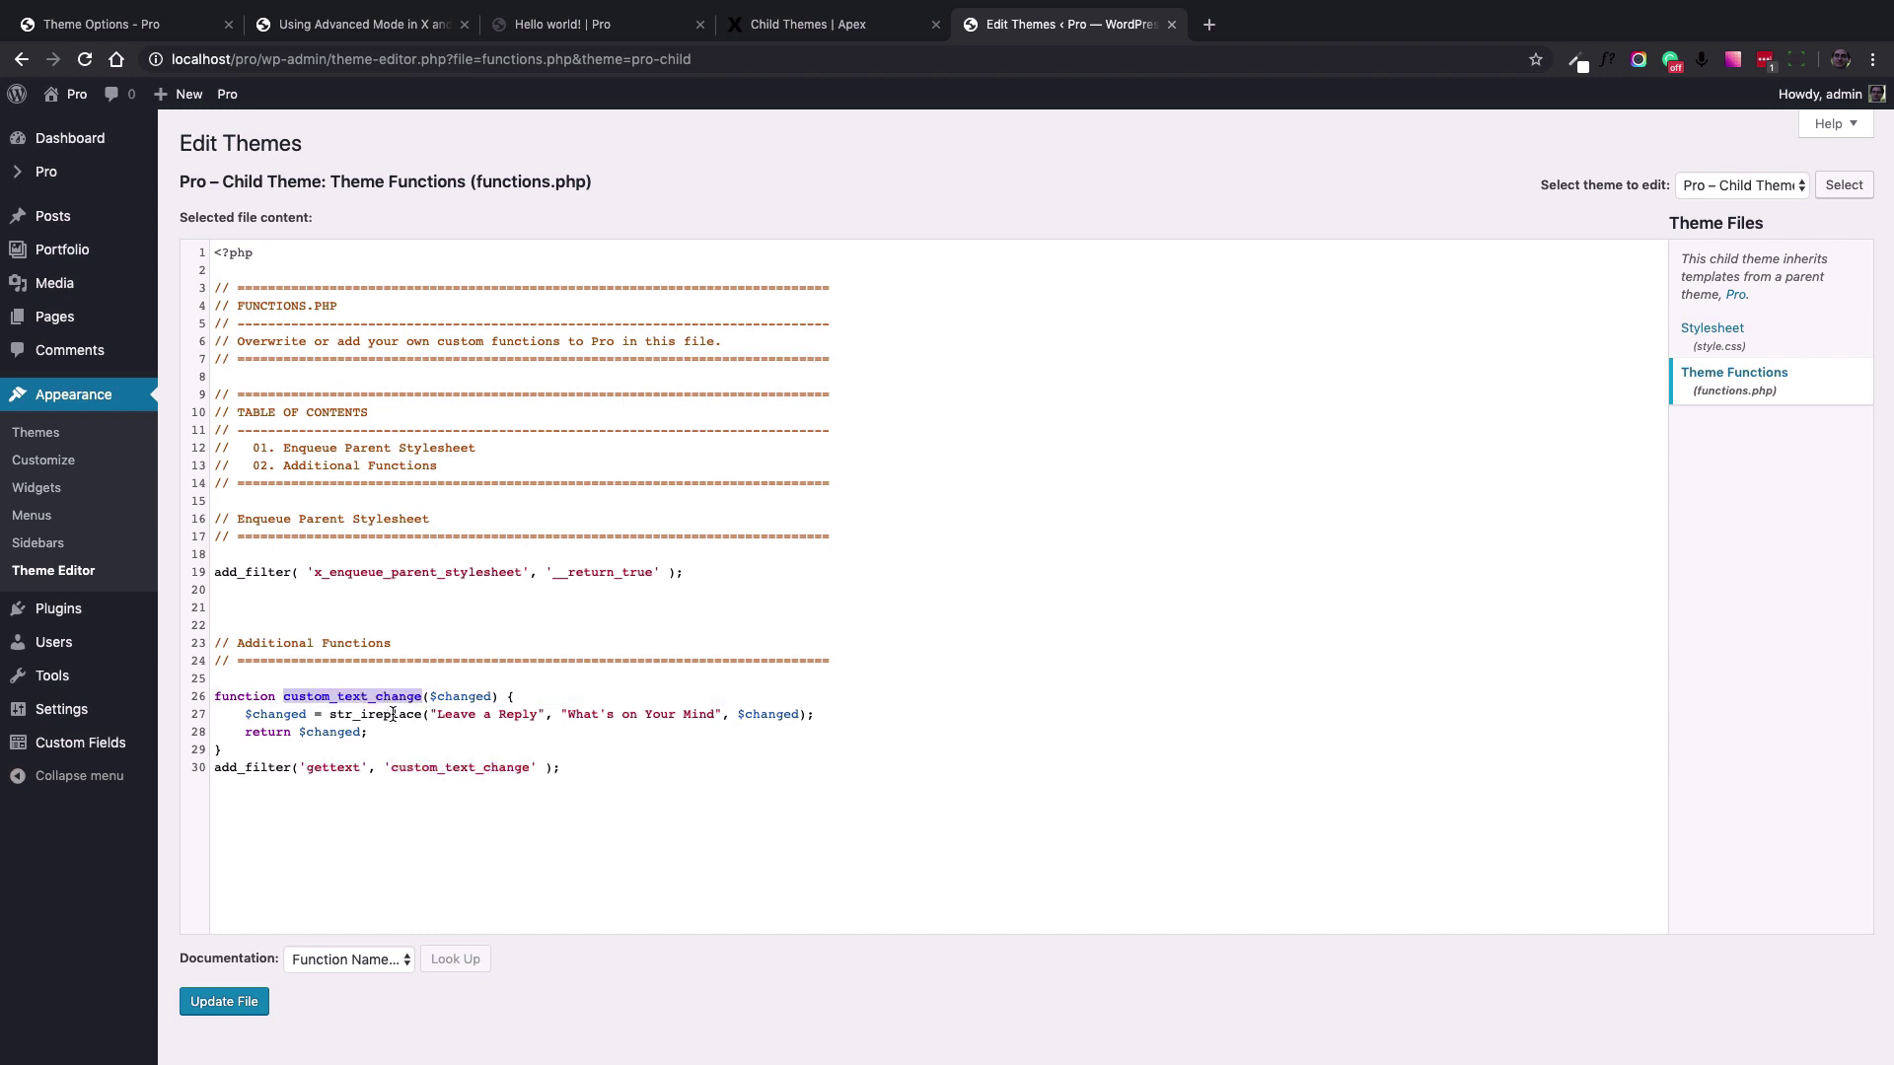
left_click(392, 714)
double_click(393, 714)
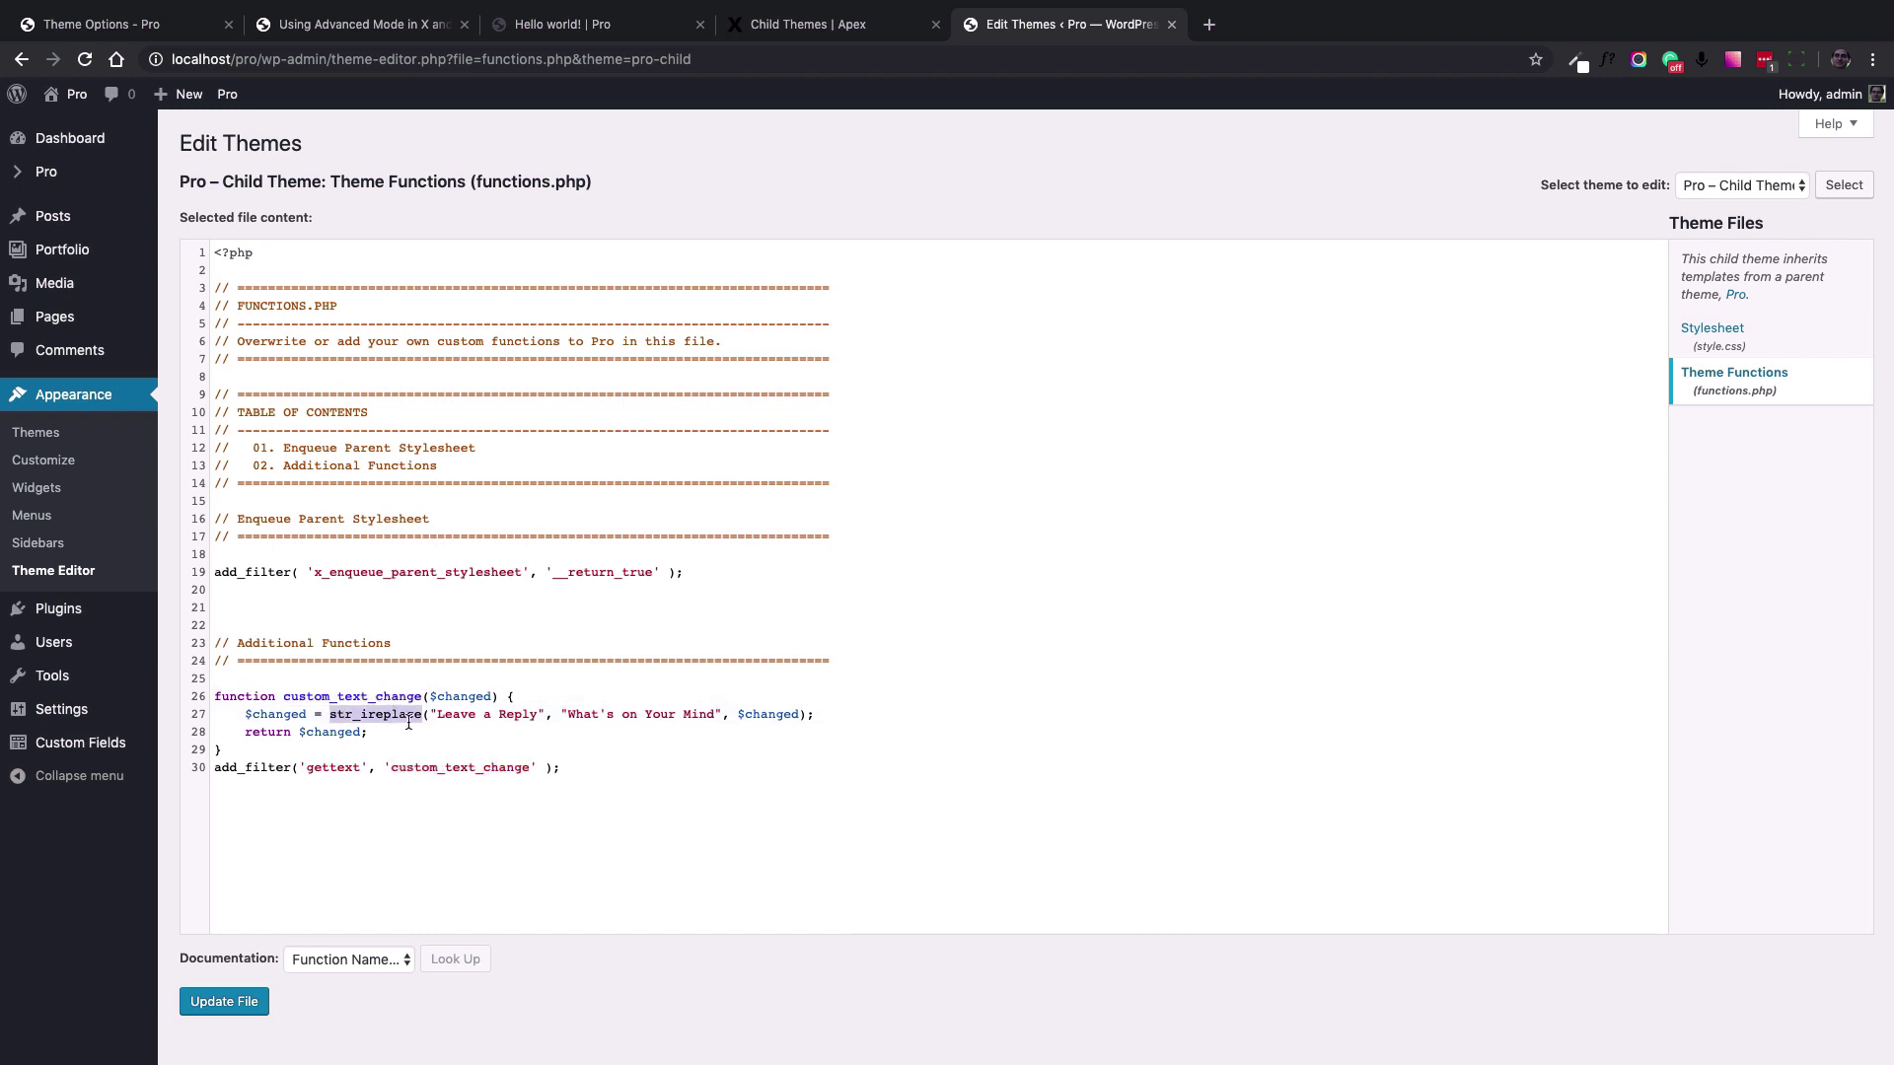
left_click_drag(539, 714, 440, 714)
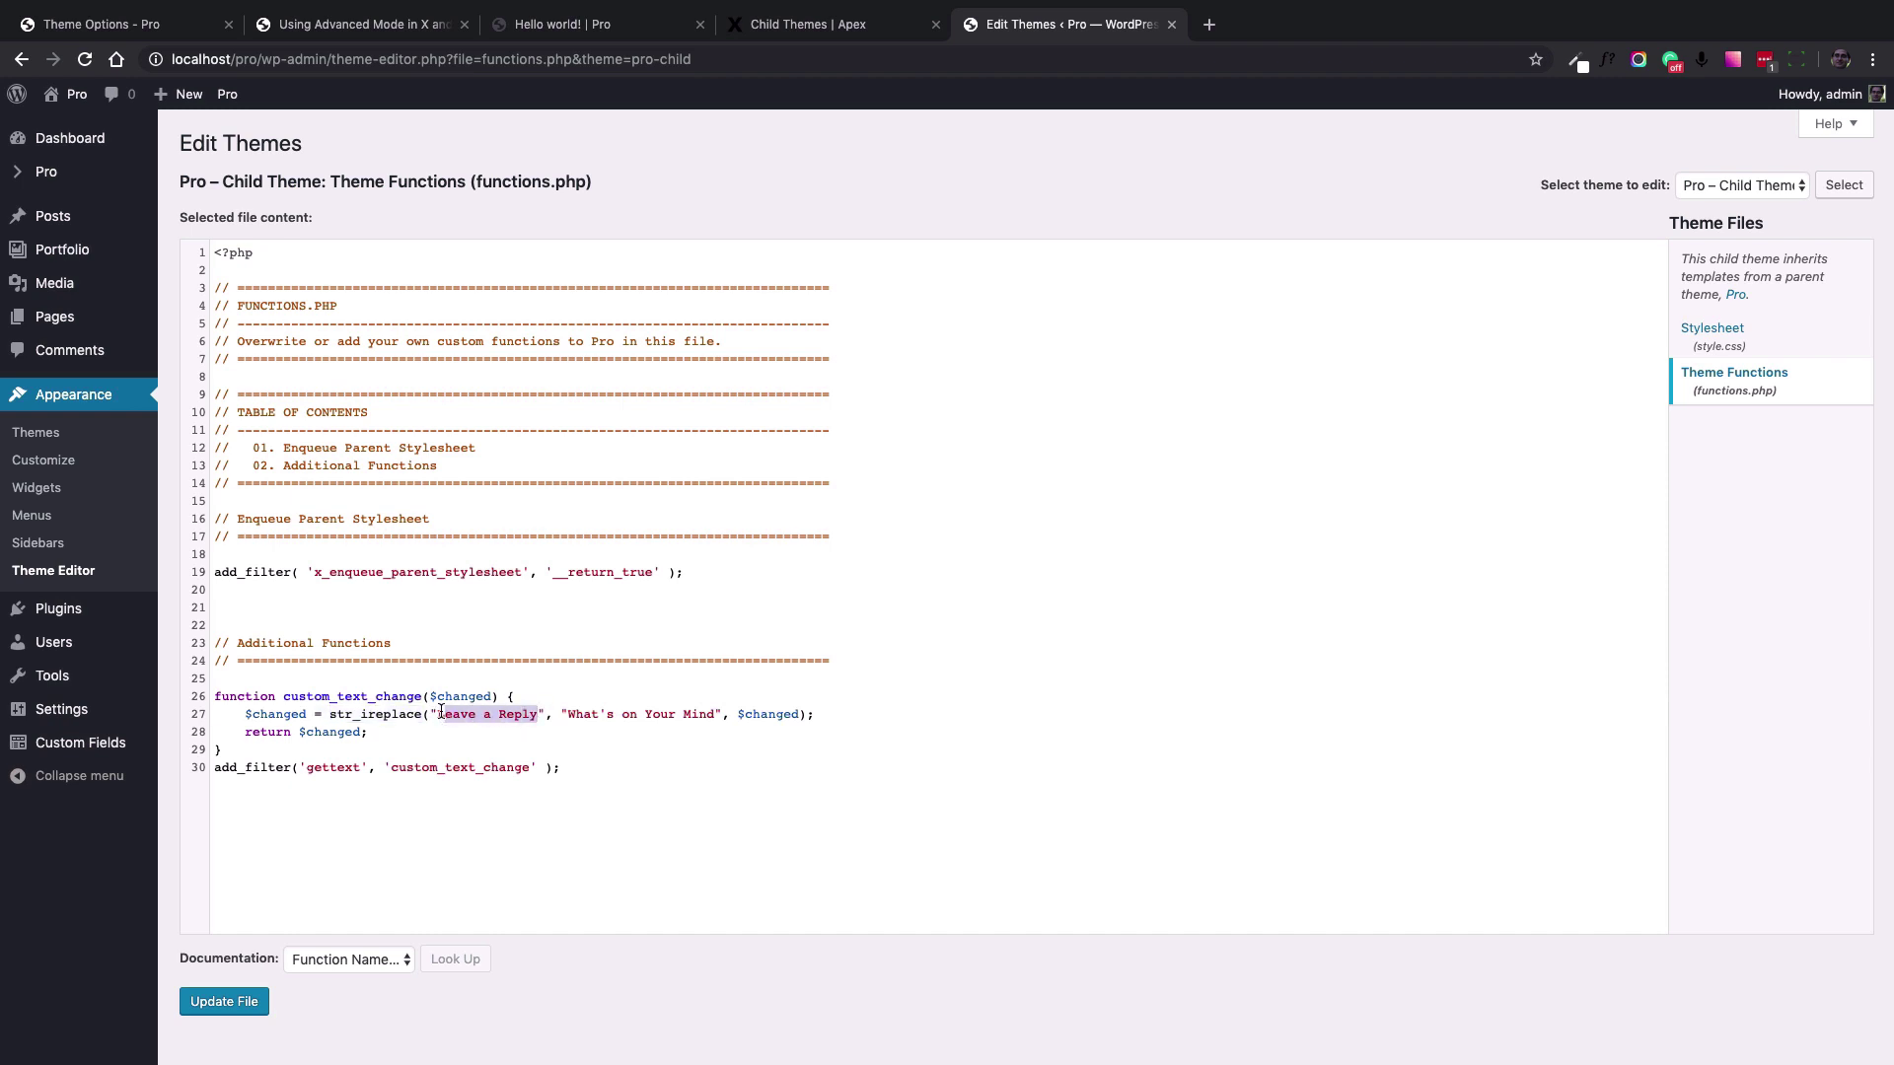
left_click(714, 712)
left_click_drag(670, 712, 568, 716)
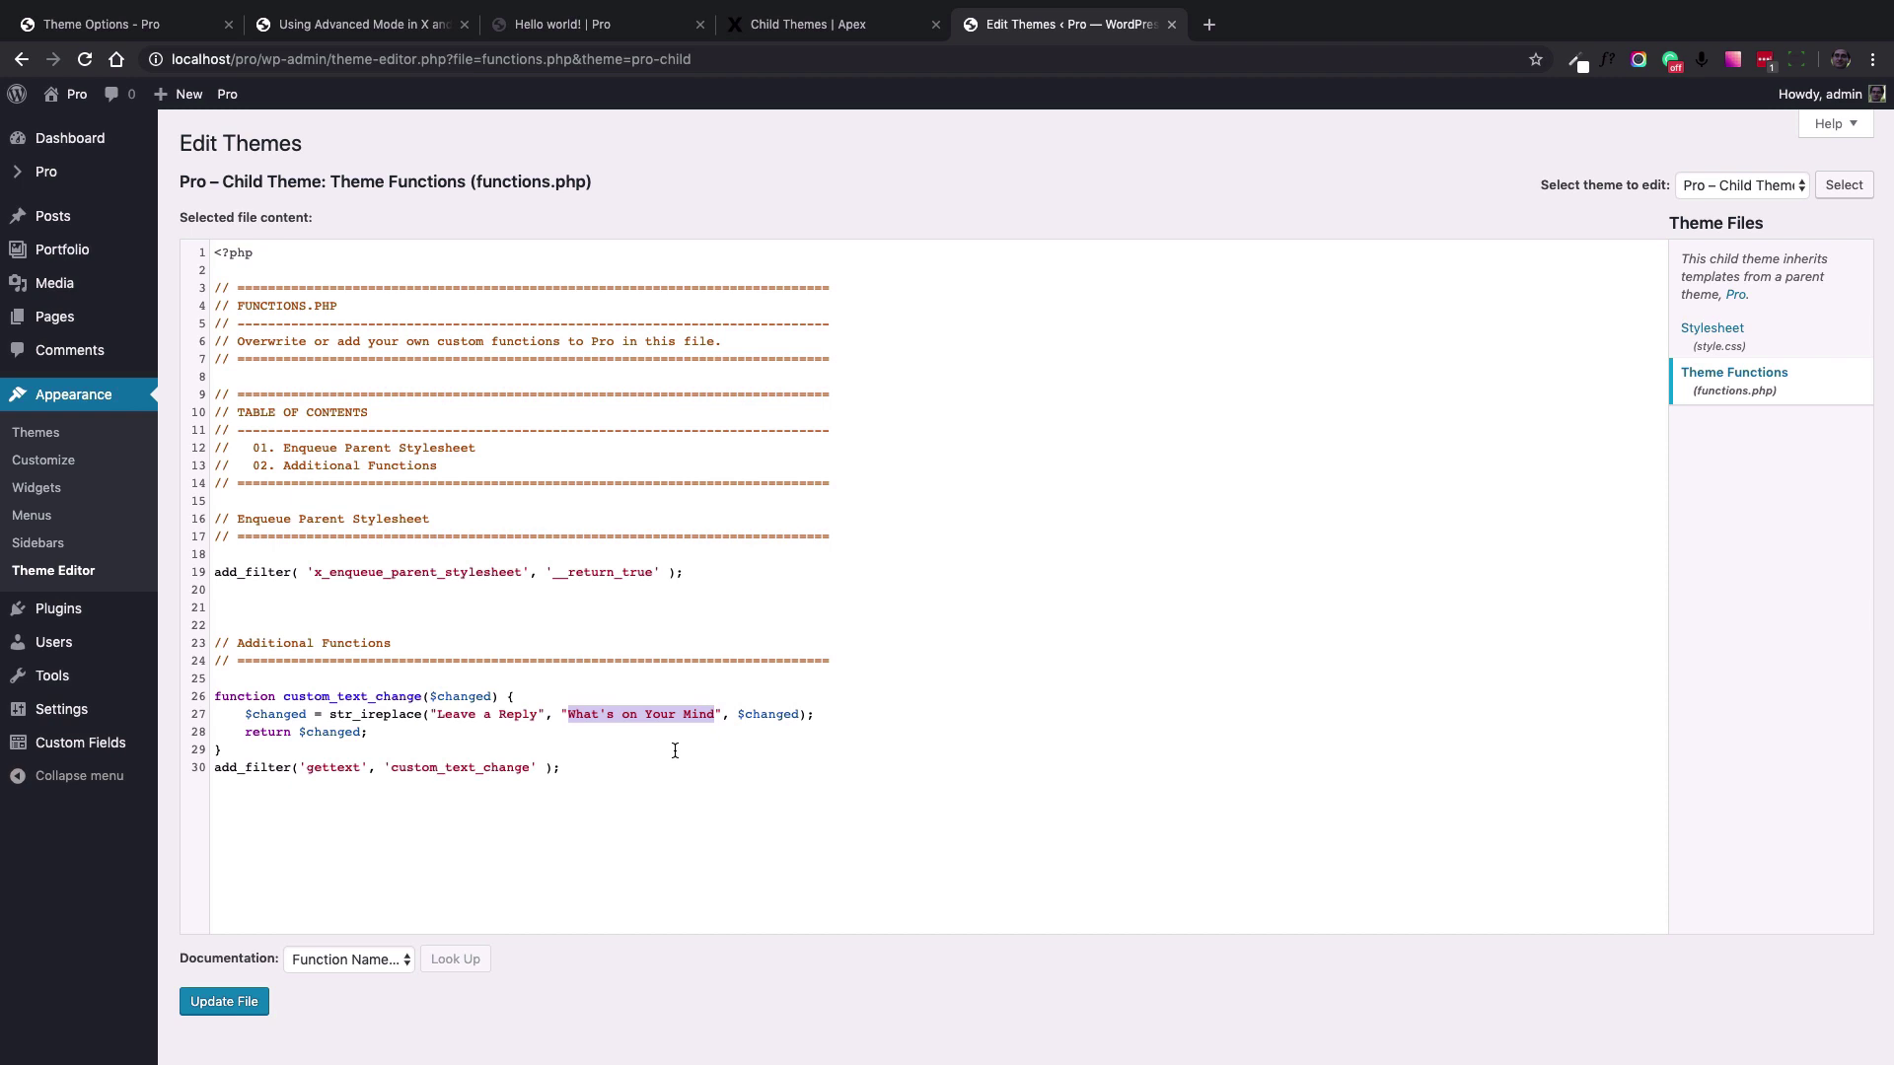
Save functions.php and reload the Hello world! post to confirm the heading reads 'What's on Your Mind'.
left_click(247, 1003)
left_click(549, 30)
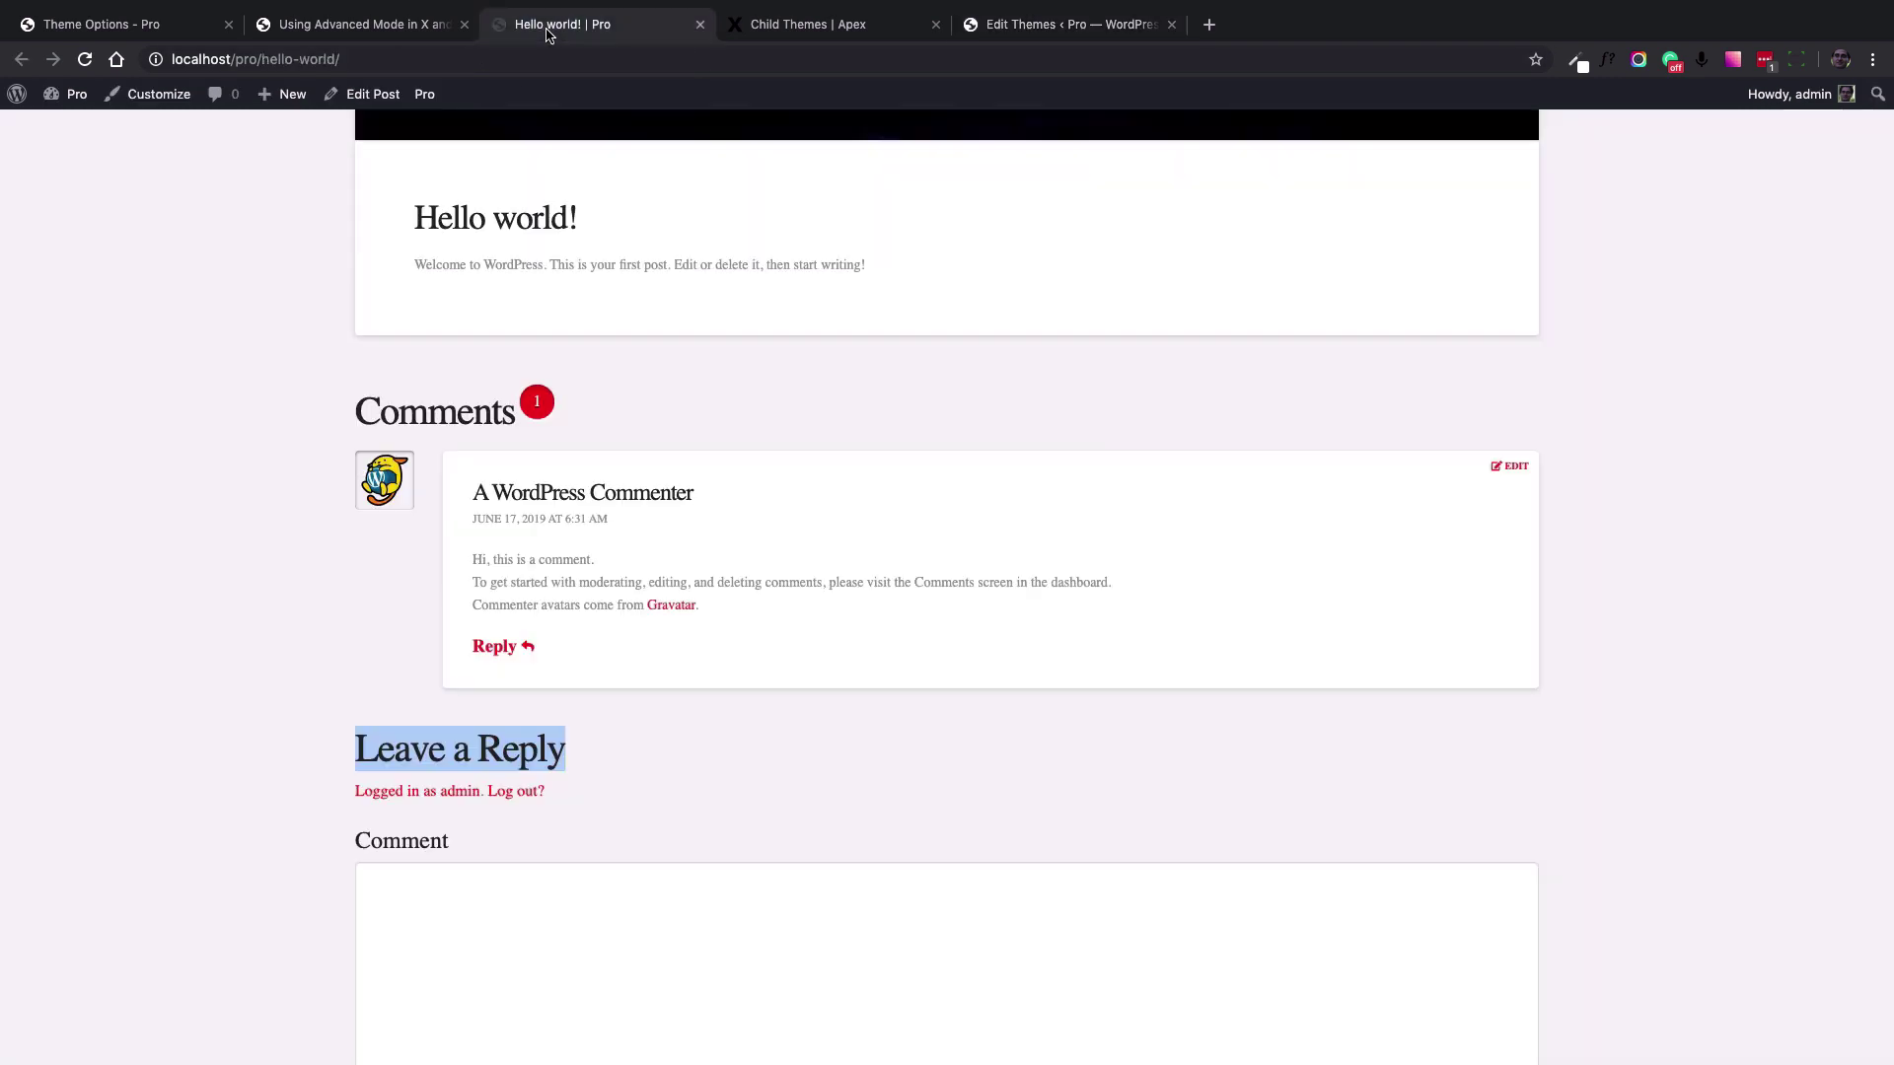
left_click(85, 61)
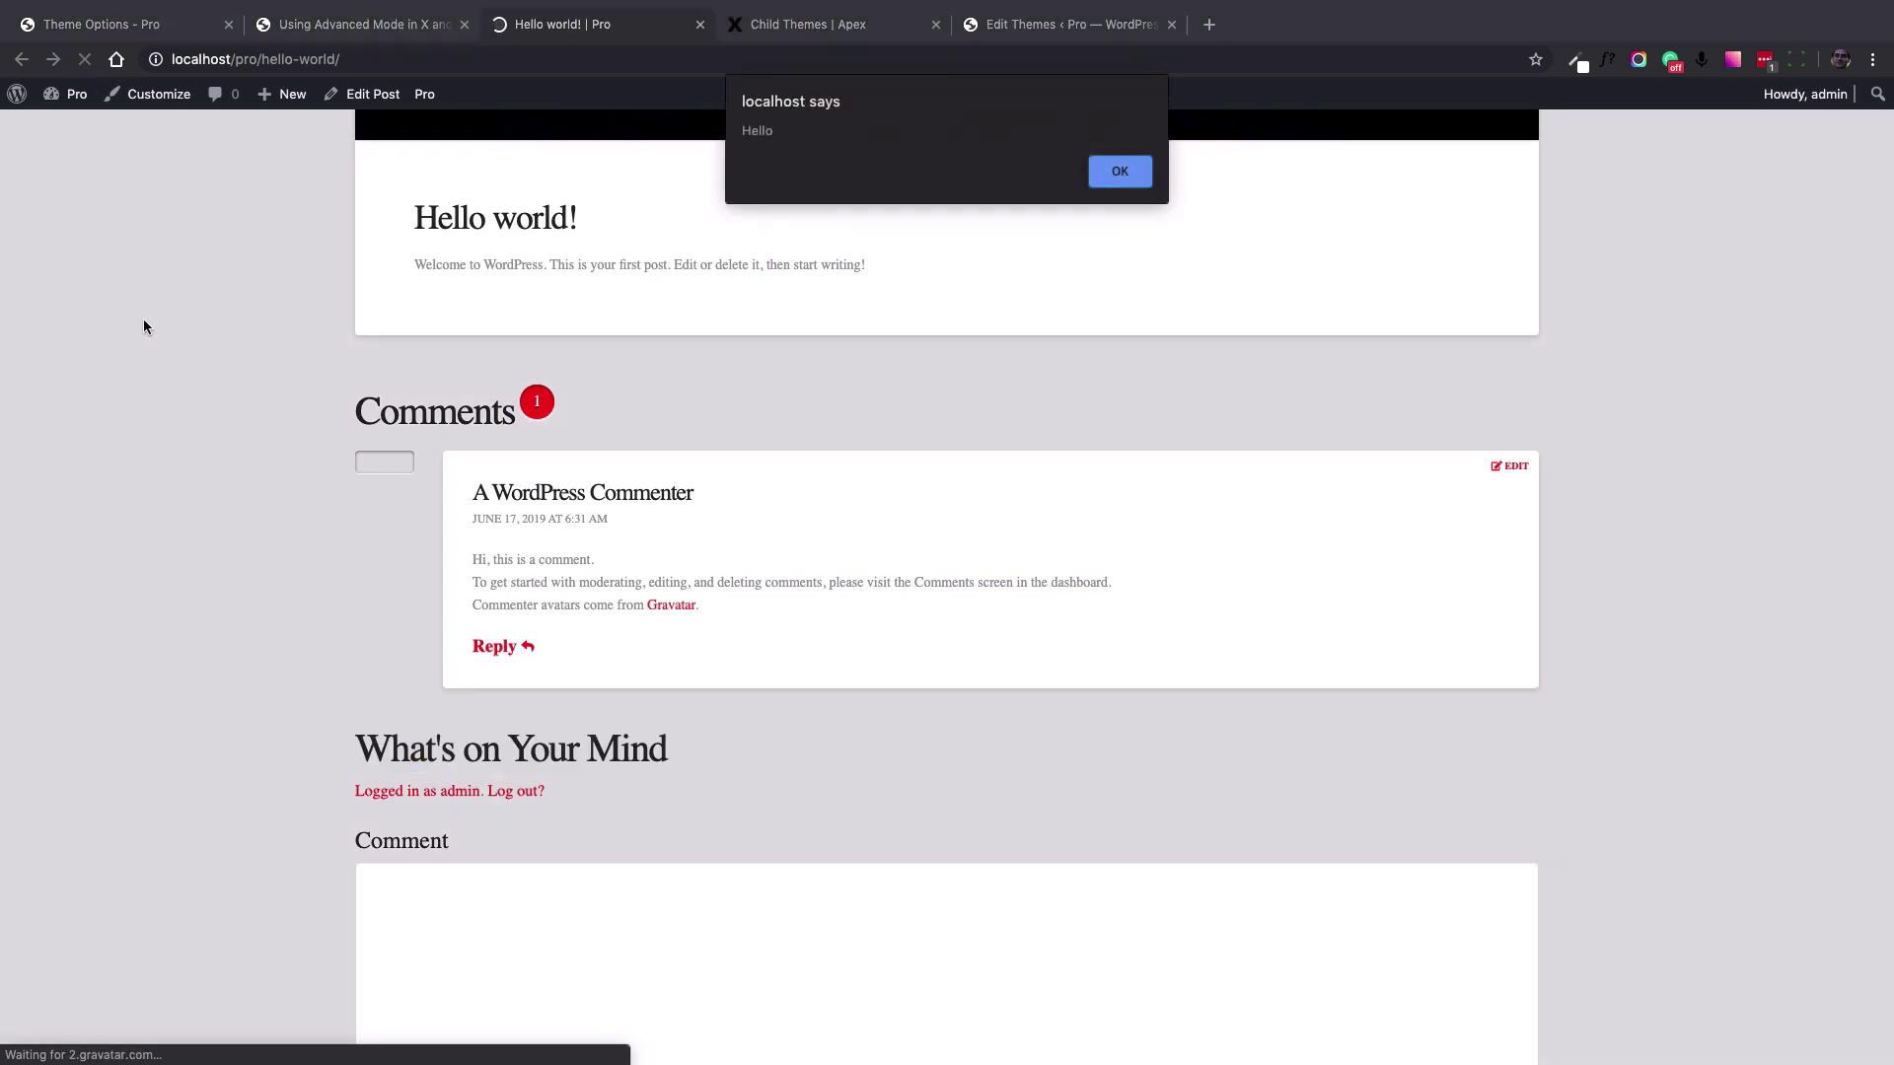
left_click(1118, 174)
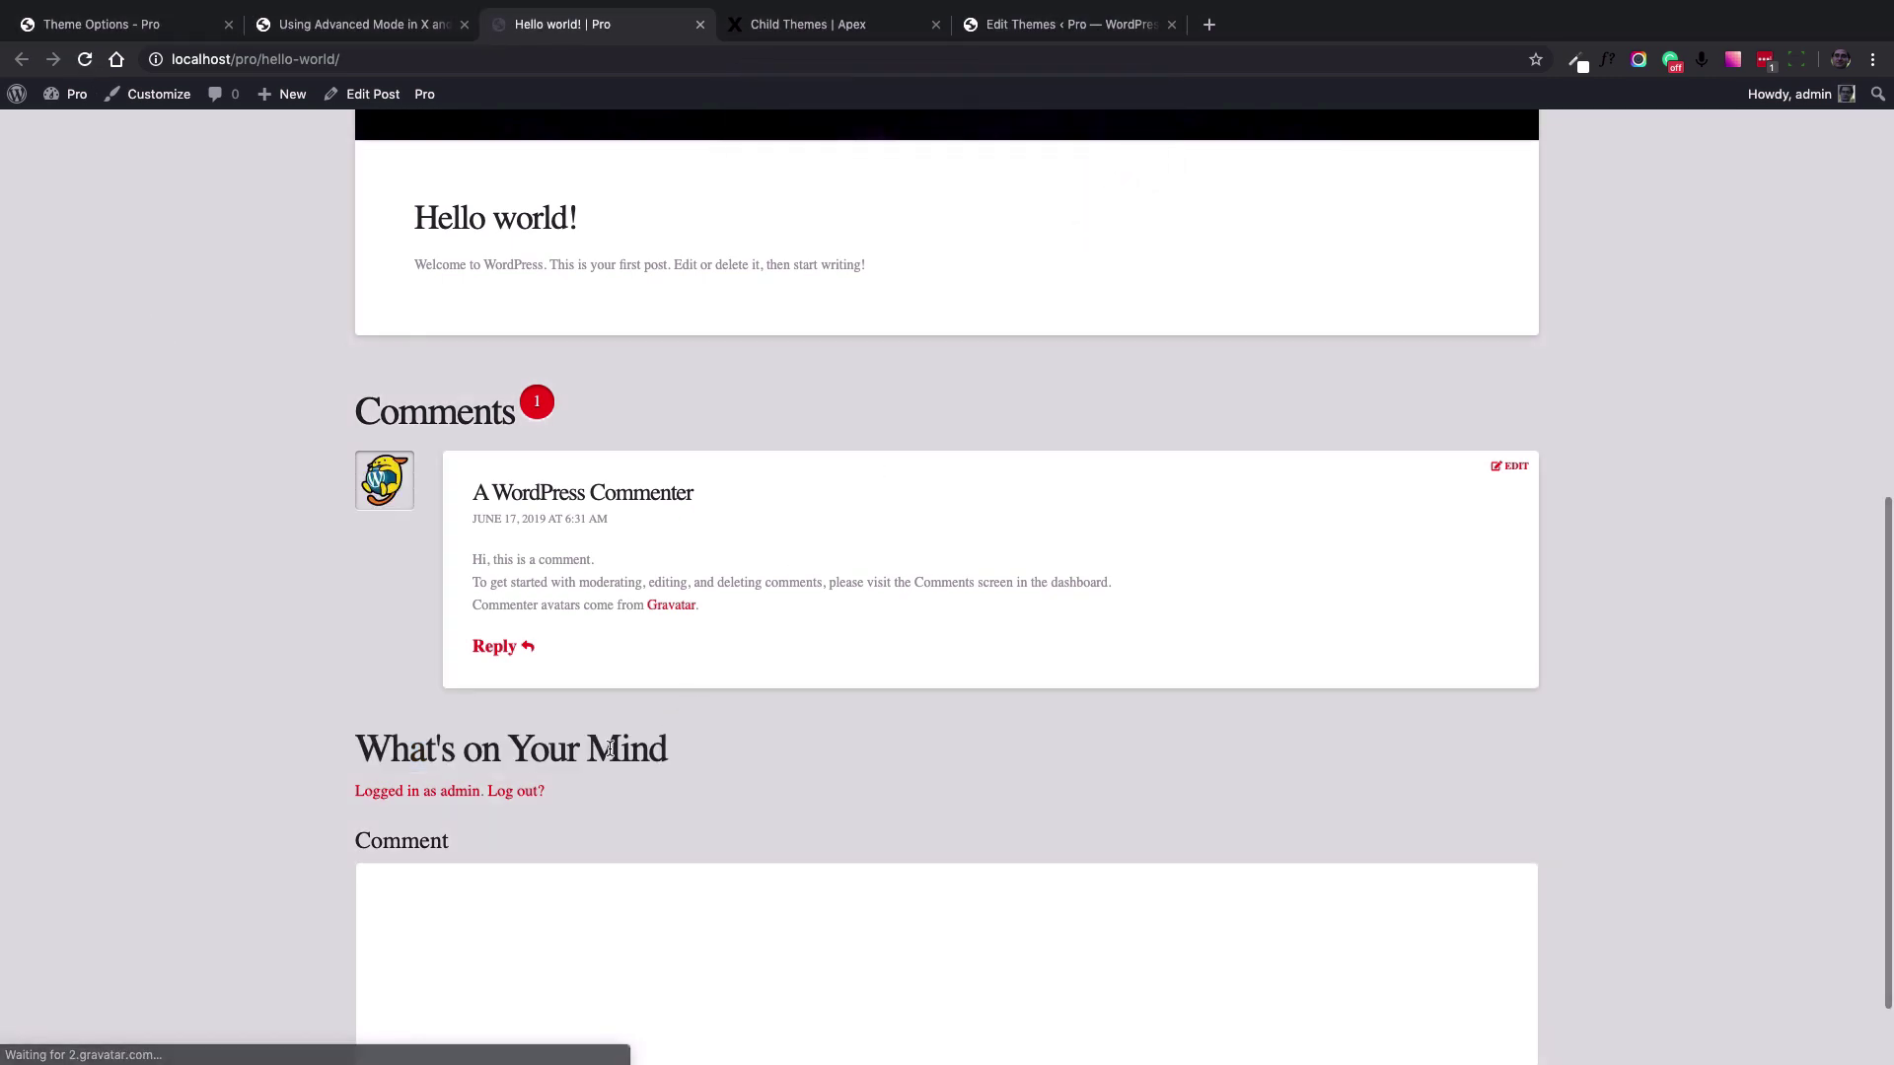
left_click_drag(675, 749, 362, 752)
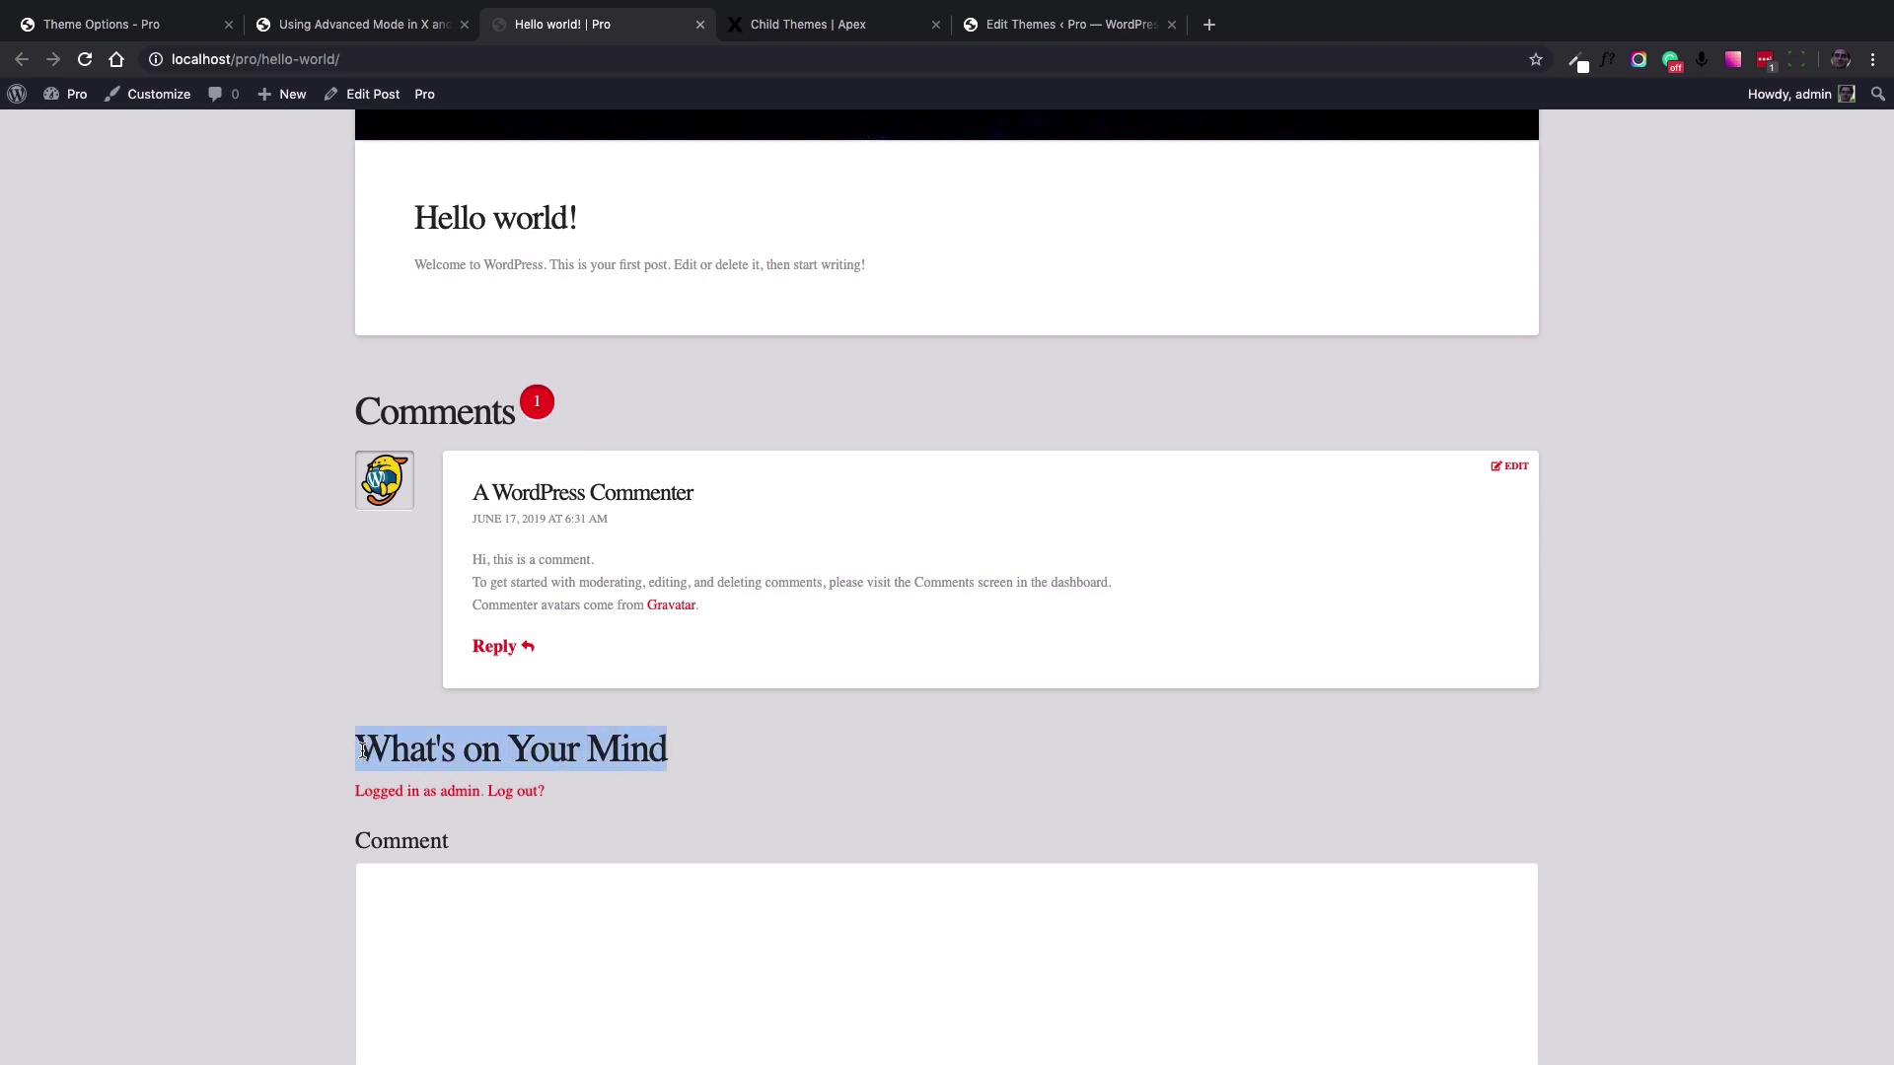